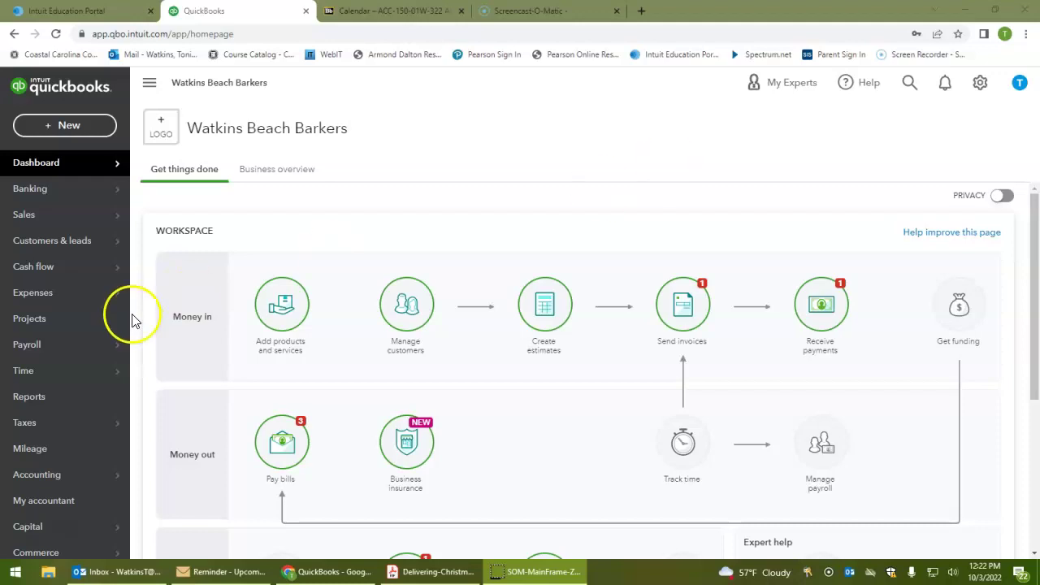
Create a new Bill from the Vendors section of the + New menu
{"action": "left_click", "coordinate": [64, 127]}
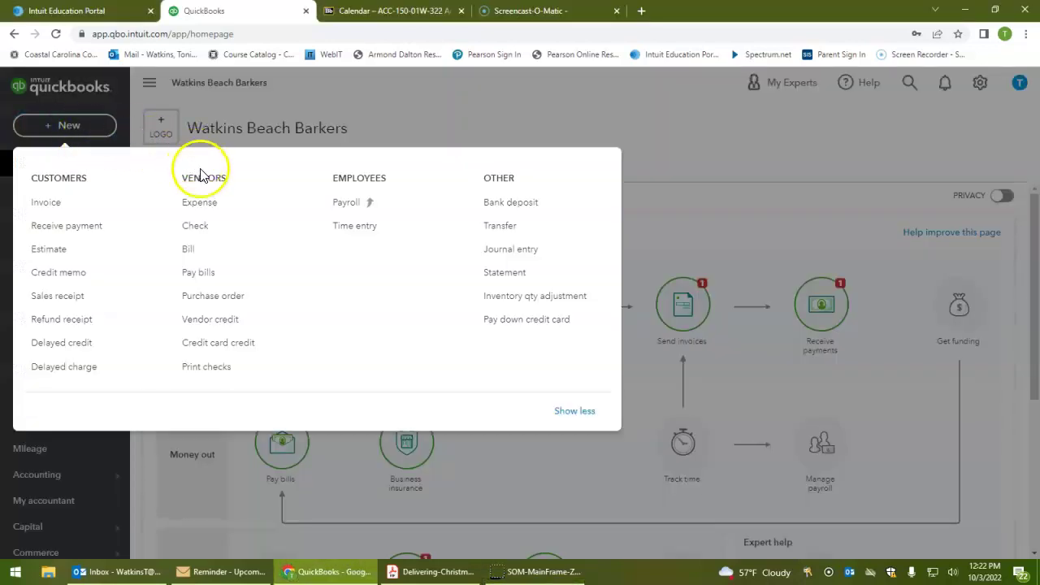
{"action": "left_click", "coordinate": [189, 252]}
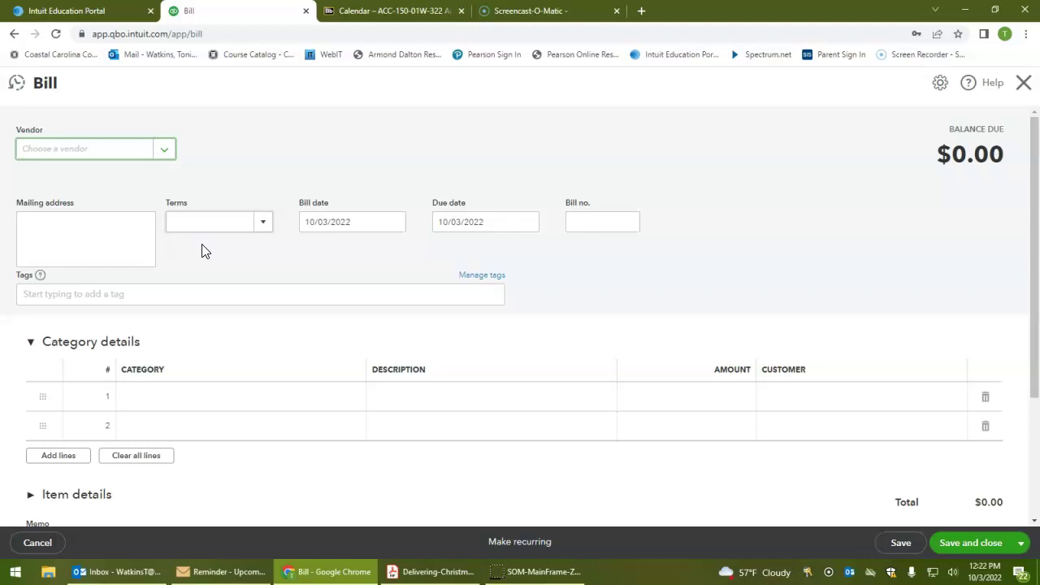
Enter the bill header: vendor Beach Advertising, Net 30 terms, date 01/18/2022, bill no. 525
{"action": "left_click", "coordinate": [138, 174]}
{"action": "type", "text": "Beach"}
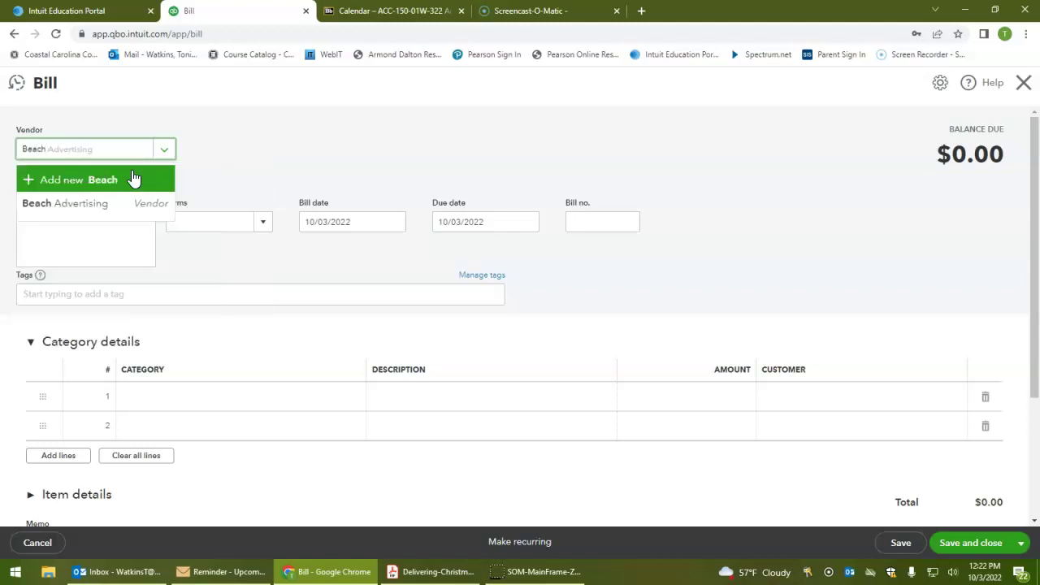
{"action": "key", "text": "Tab"}
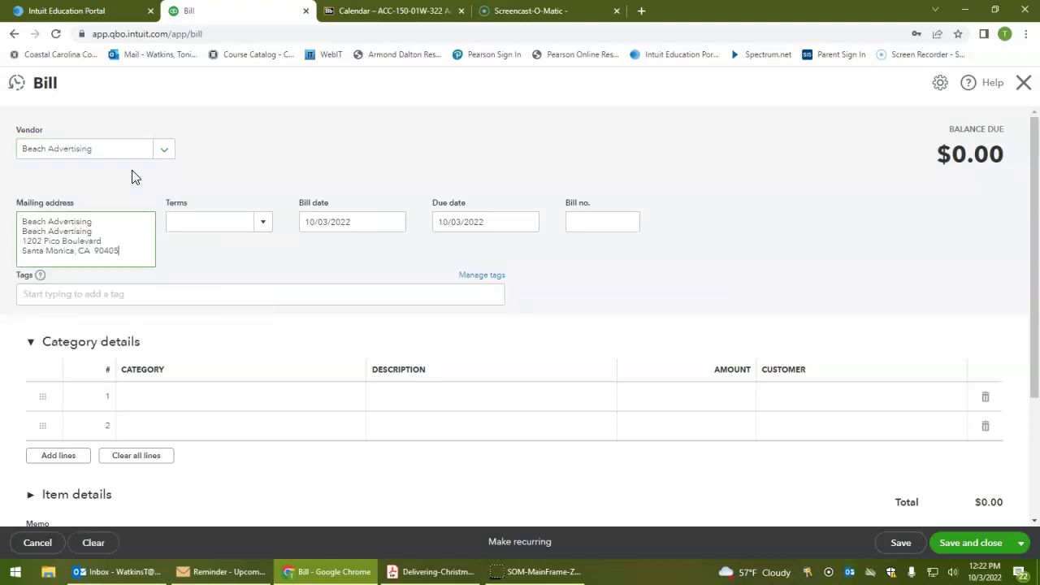
{"action": "left_click", "coordinate": [263, 225]}
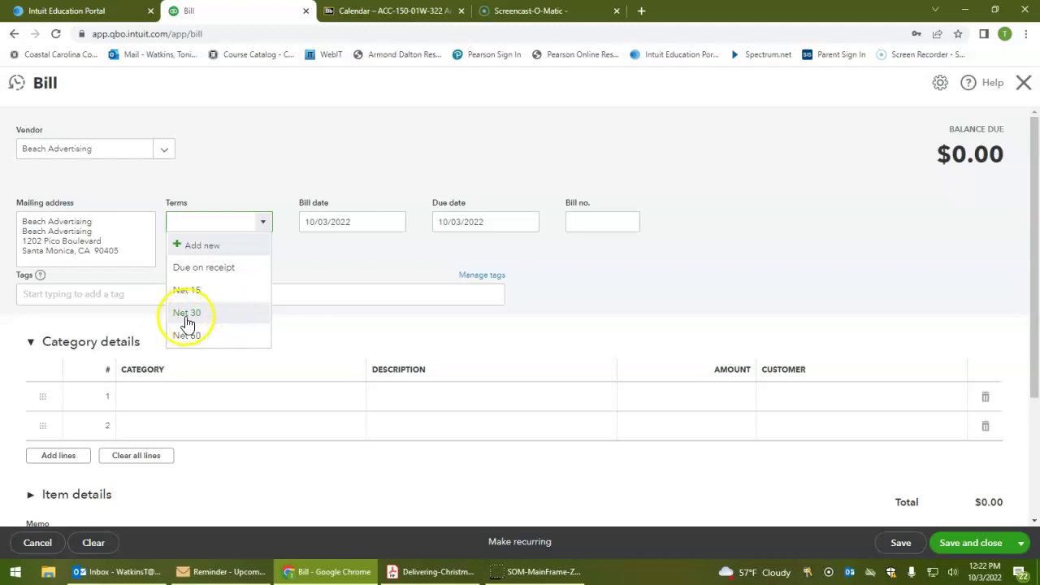
{"action": "left_click", "coordinate": [188, 319]}
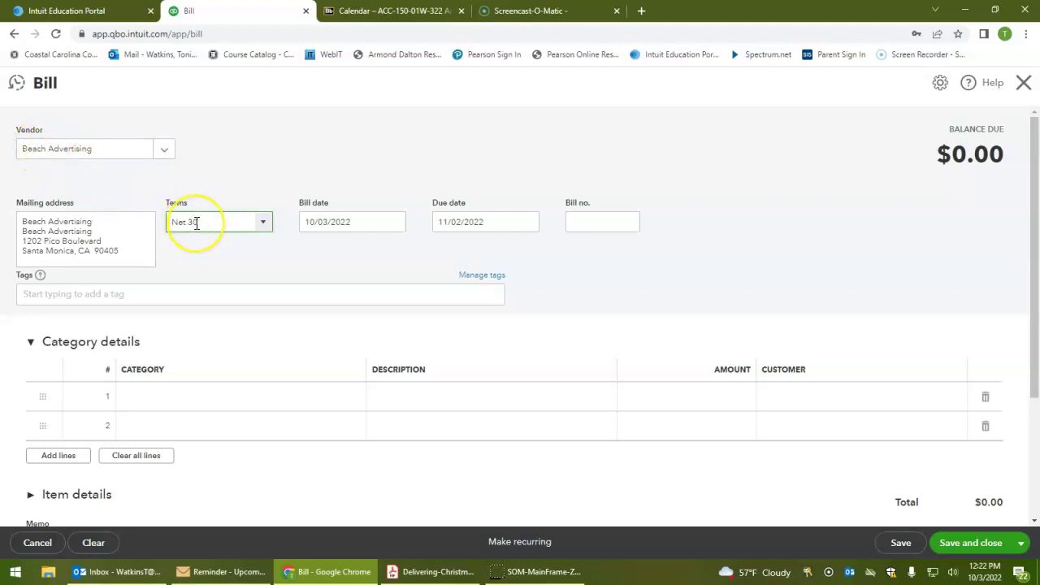
{"action": "key", "text": "Tab"}
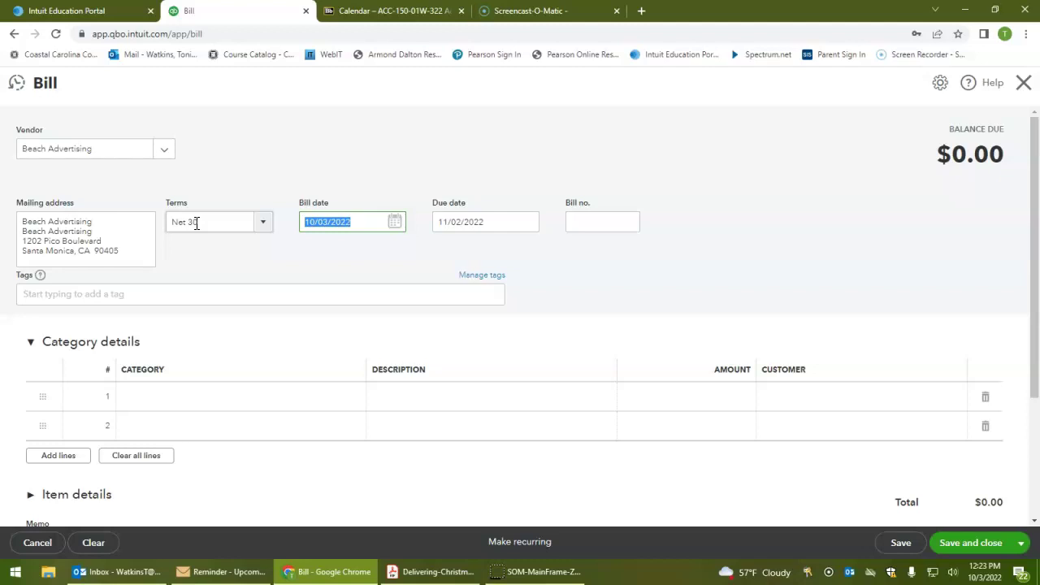
{"action": "type", "text": "011822"}
{"action": "key", "text": "Tab"}
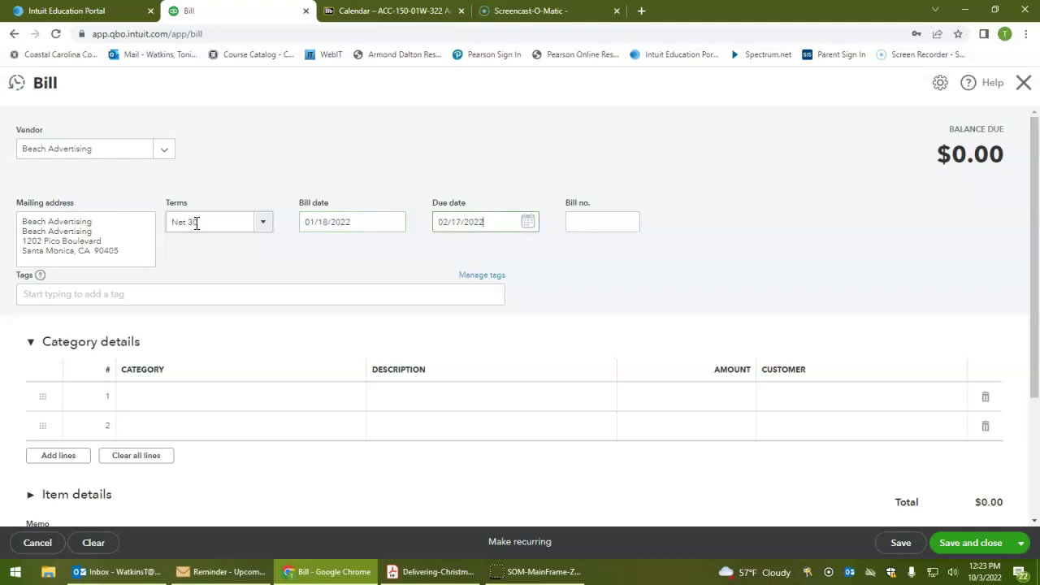
{"action": "key", "text": "Tab"}
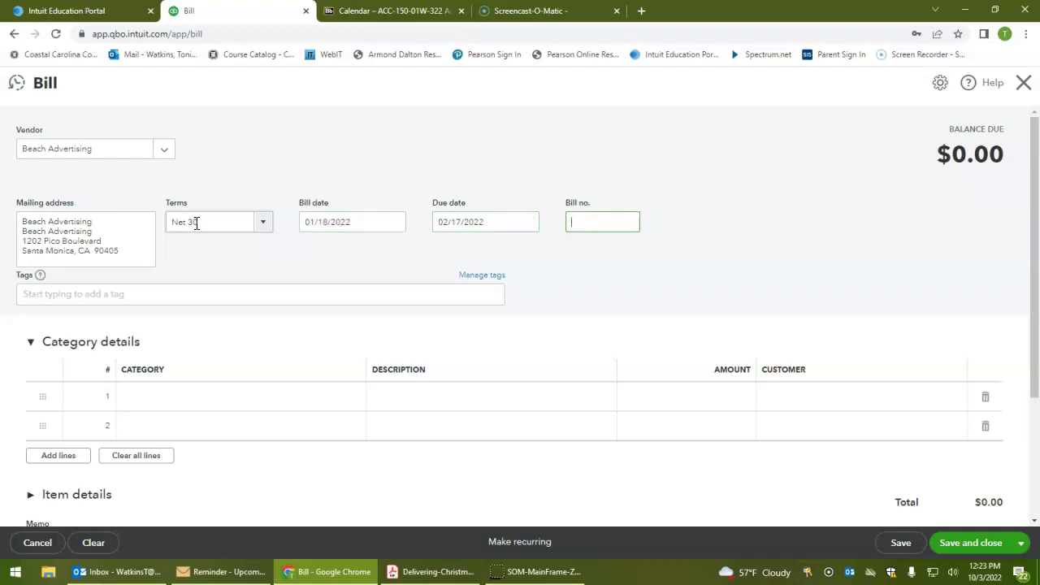
{"action": "type", "text": "525"}
{"action": "key", "text": "Tab"}
{"action": "key", "text": "Tab"}
{"action": "key", "text": "Tab"}
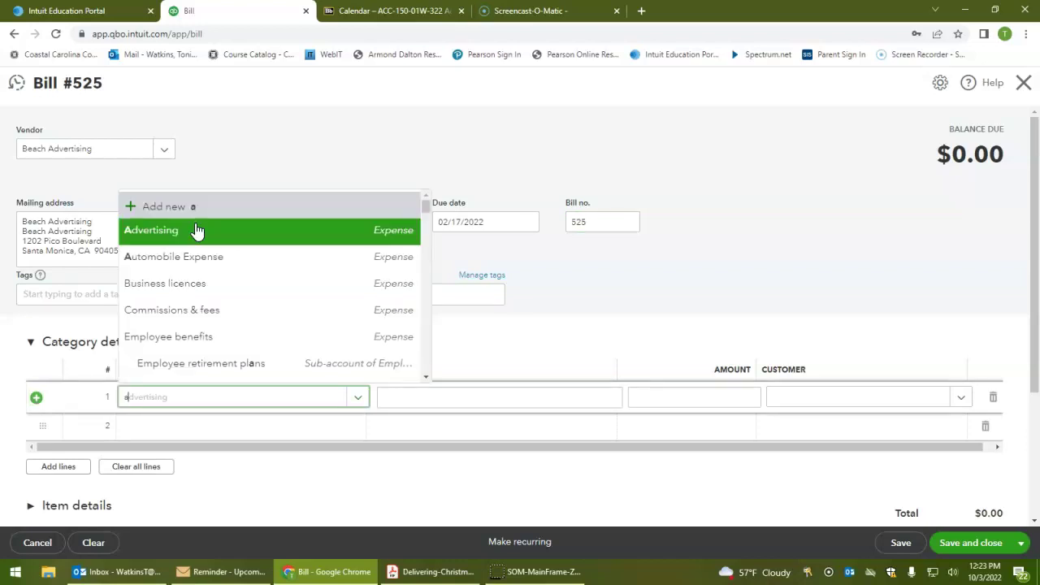
Add a $100.00 line under the Advertising category
{"action": "type", "text": "ad"}
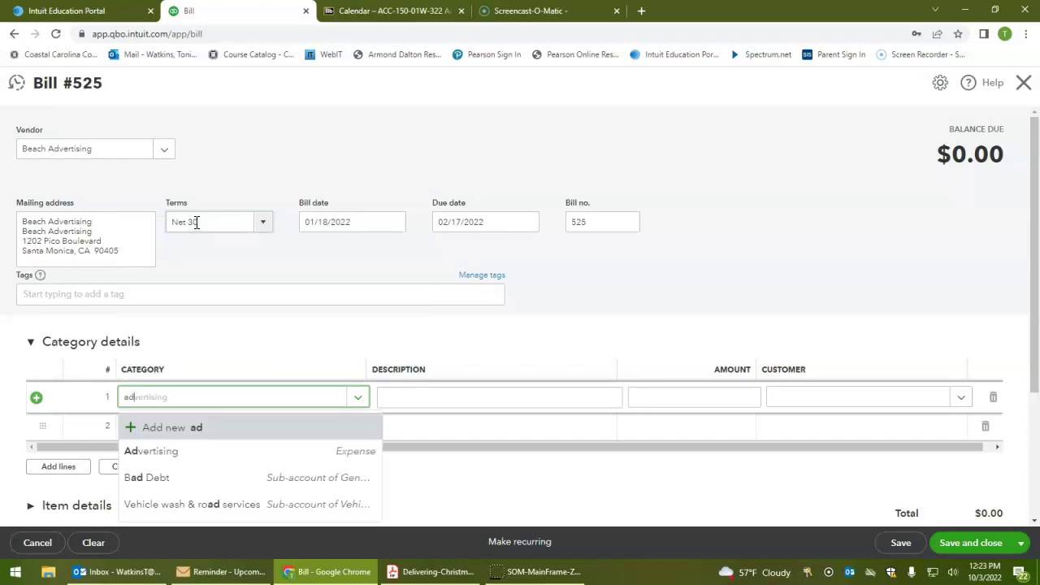
{"action": "left_click", "coordinate": [296, 460]}
{"action": "key", "text": "Tab"}
{"action": "type", "text": "100"}
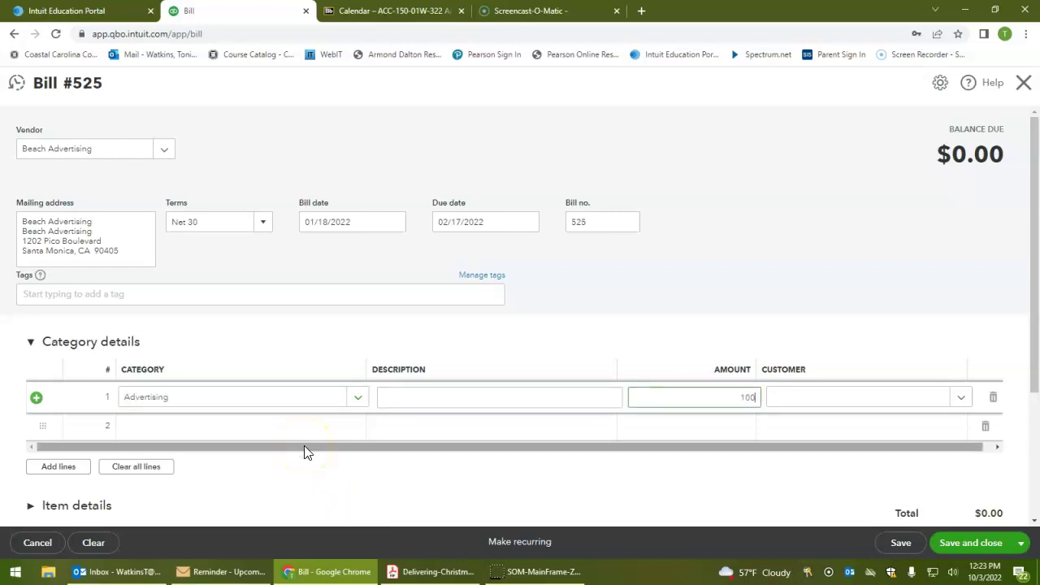
{"action": "key", "text": "Tab"}
Add the memo 'Monthly Advertising' and save and close bill 525
{"action": "scroll", "coordinate": [687, 317], "scroll_direction": "down", "scroll_amount": 1}
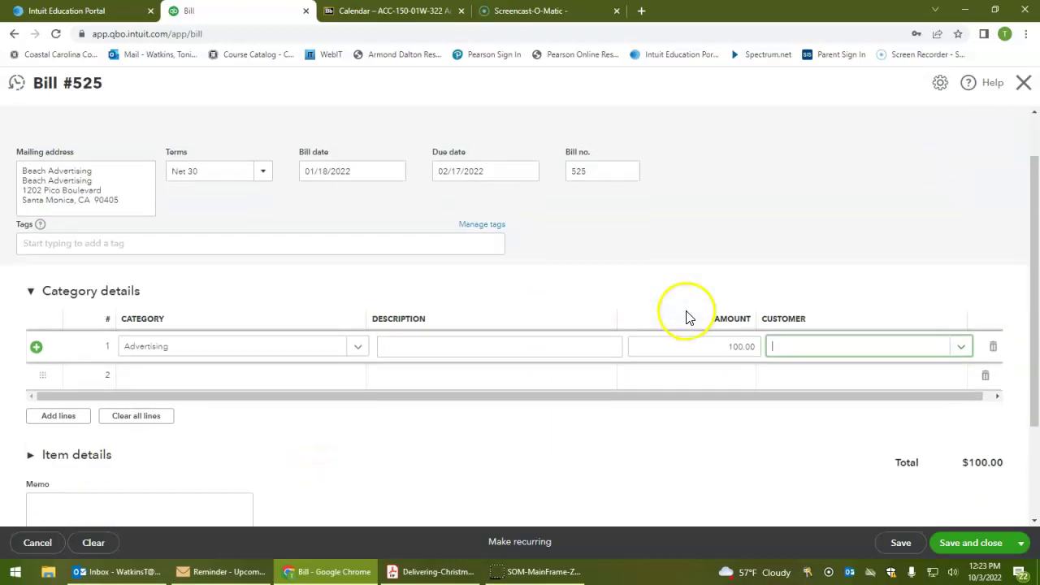
{"action": "scroll", "coordinate": [642, 340], "scroll_direction": "down", "scroll_amount": 1}
{"action": "left_click", "coordinate": [223, 441]}
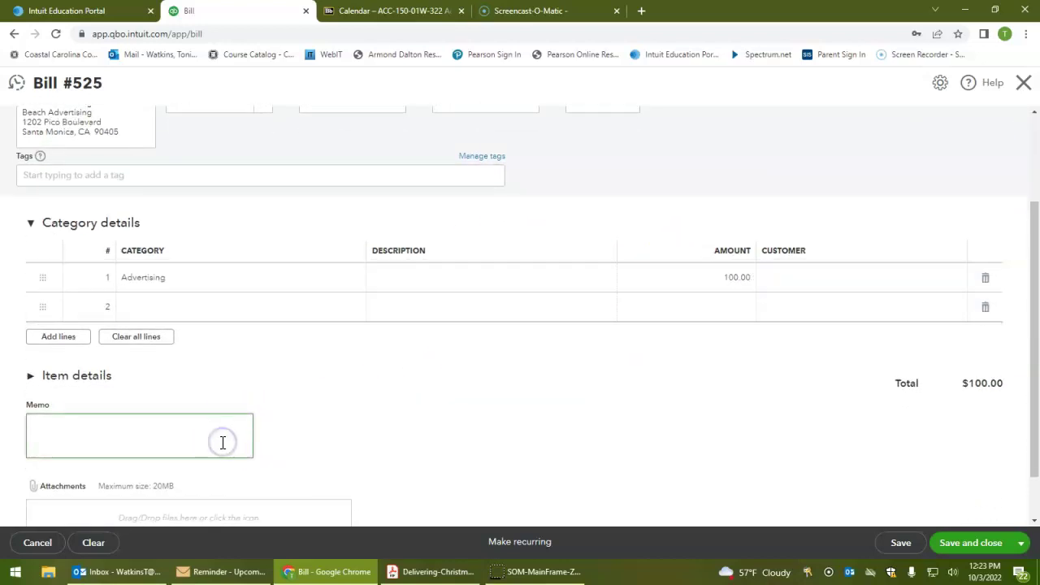
{"action": "type", "text": "Monthly Advertising"}
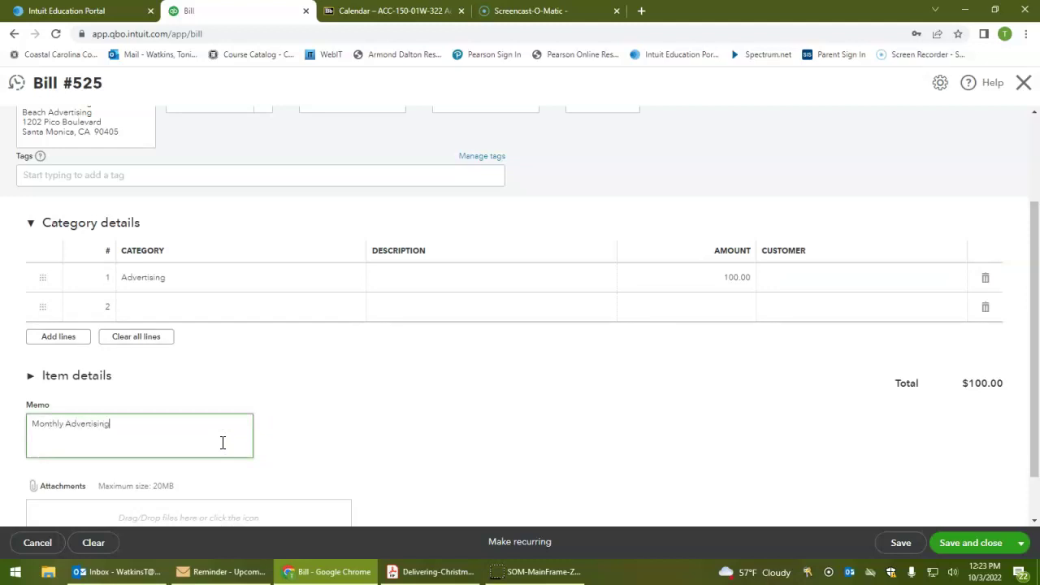
{"action": "left_click", "coordinate": [976, 544]}
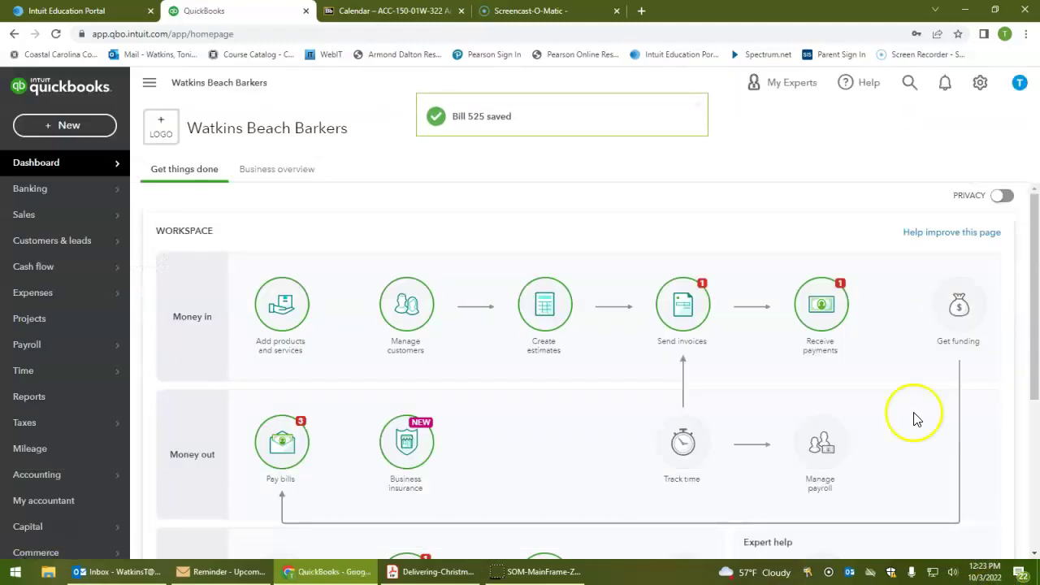
Open the Journal report under For my accountant in Reports
{"action": "left_click", "coordinate": [66, 400]}
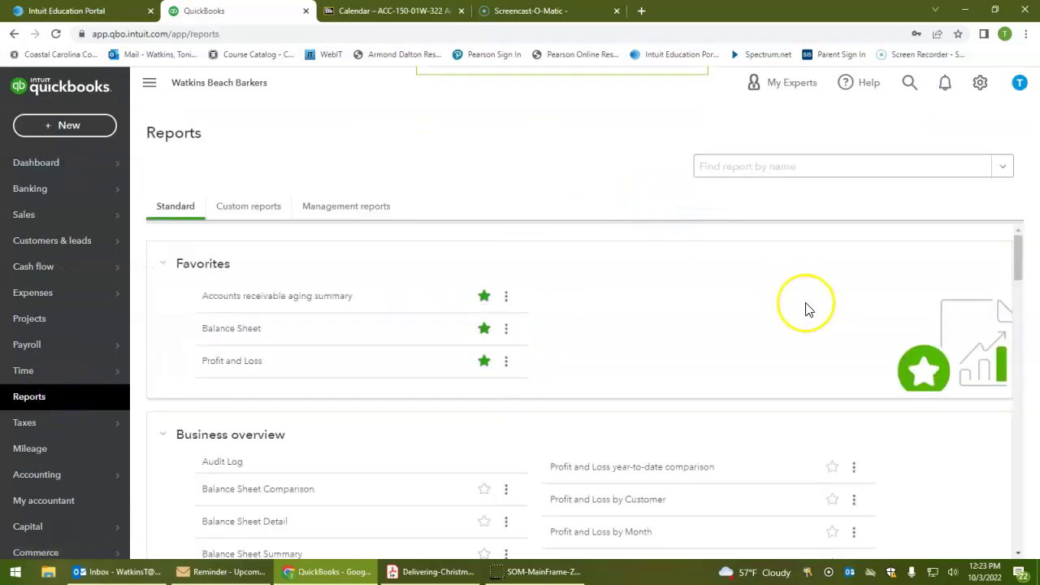
{"action": "scroll", "coordinate": [807, 308], "scroll_direction": "down", "scroll_amount": 2}
{"action": "scroll", "coordinate": [807, 307], "scroll_direction": "down", "scroll_amount": 5}
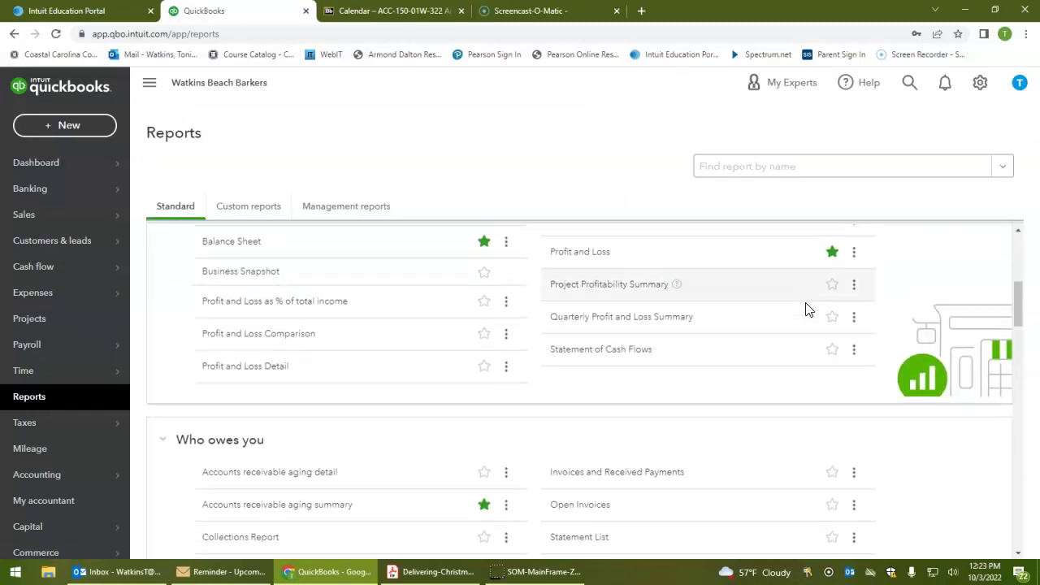
{"action": "scroll", "coordinate": [819, 308], "scroll_direction": "down", "scroll_amount": 3}
{"action": "scroll", "coordinate": [819, 307], "scroll_direction": "down", "scroll_amount": 4}
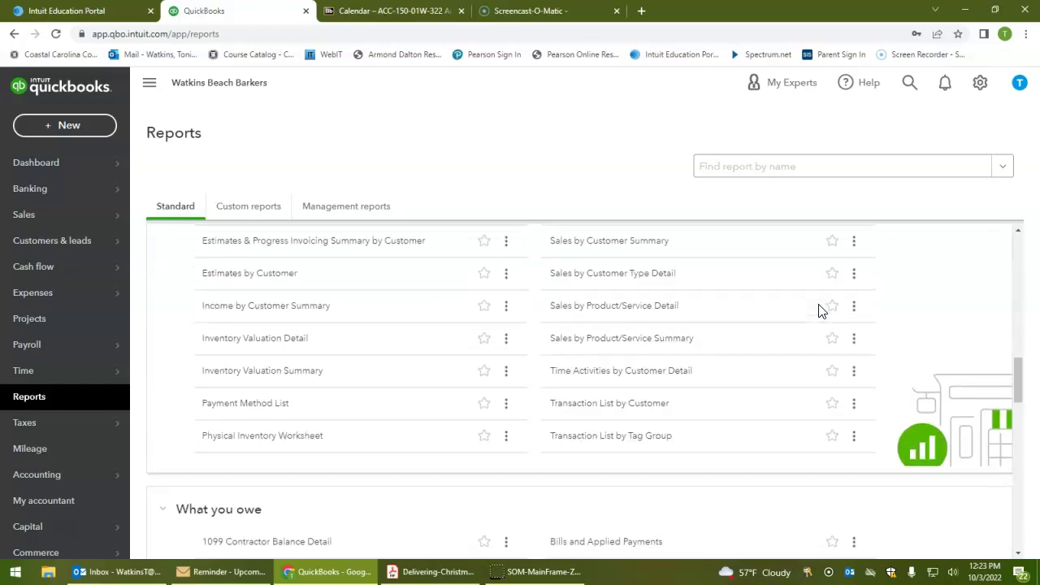
{"action": "scroll", "coordinate": [819, 310], "scroll_direction": "down", "scroll_amount": 6}
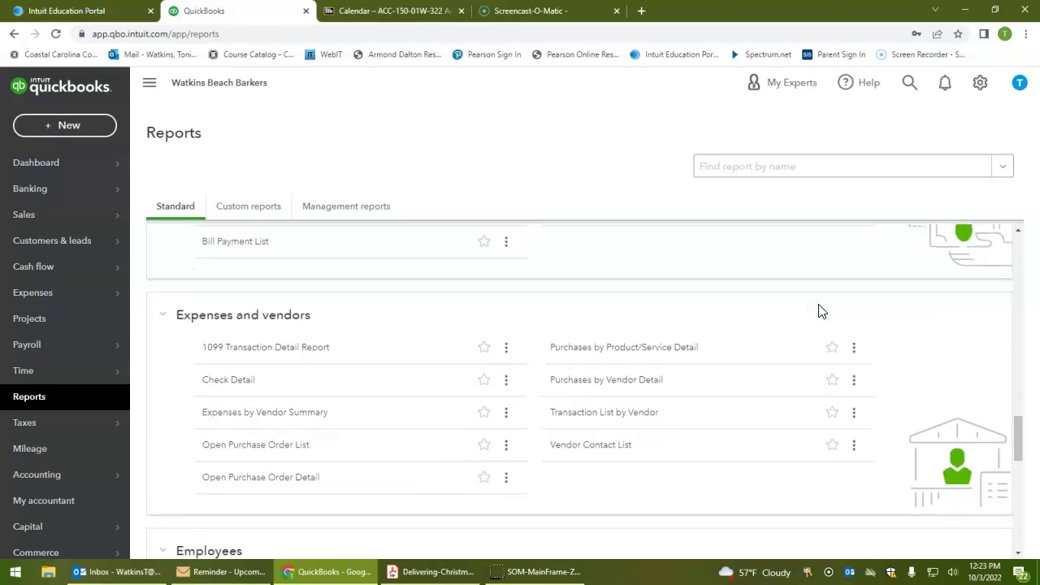
{"action": "scroll", "coordinate": [819, 311], "scroll_direction": "down", "scroll_amount": 2}
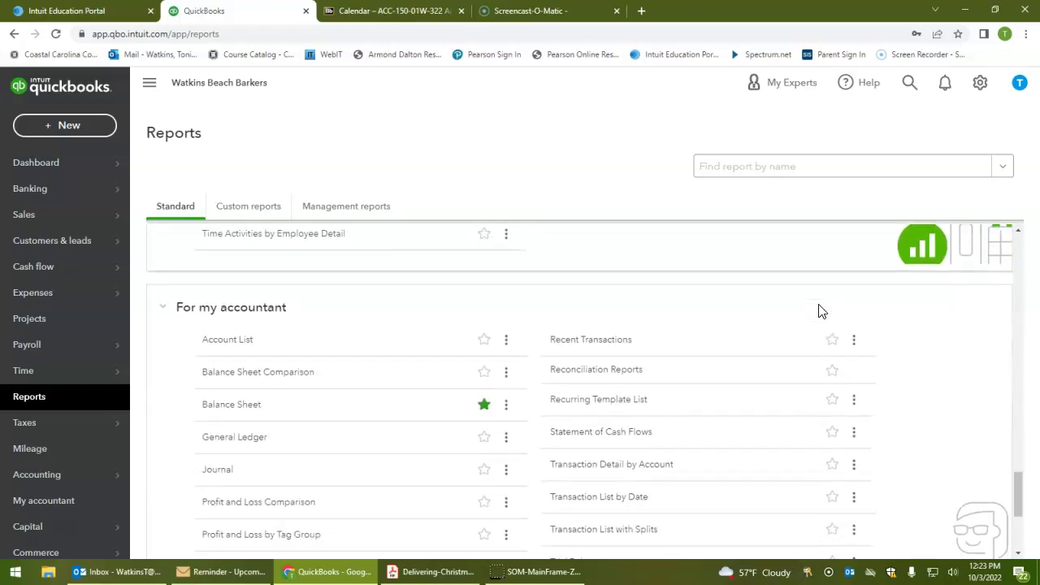
{"action": "left_click", "coordinate": [241, 403]}
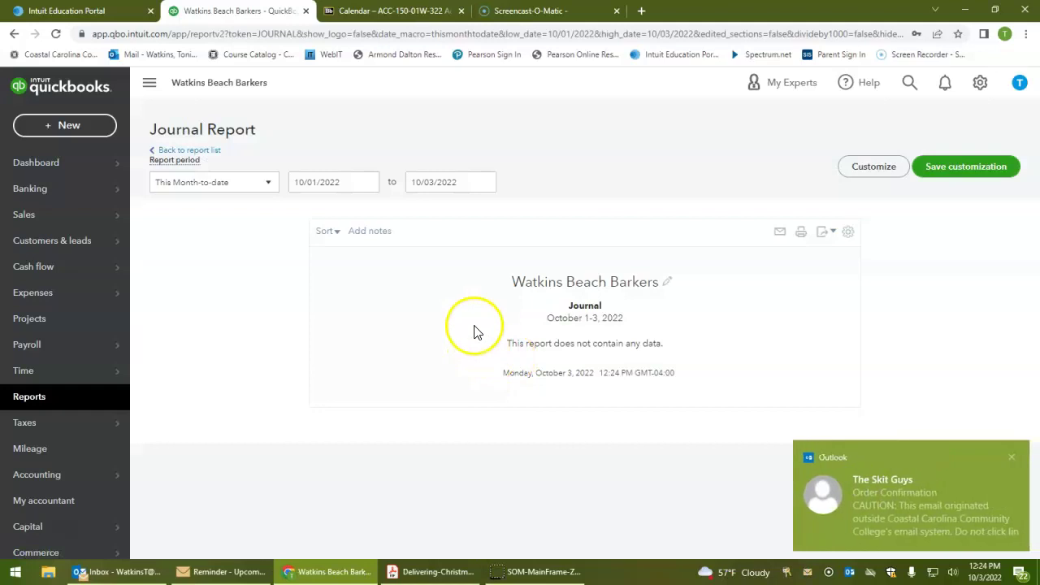
Set the Journal report's From and To dates both to 01/18/2022
{"action": "left_click", "coordinate": [335, 181]}
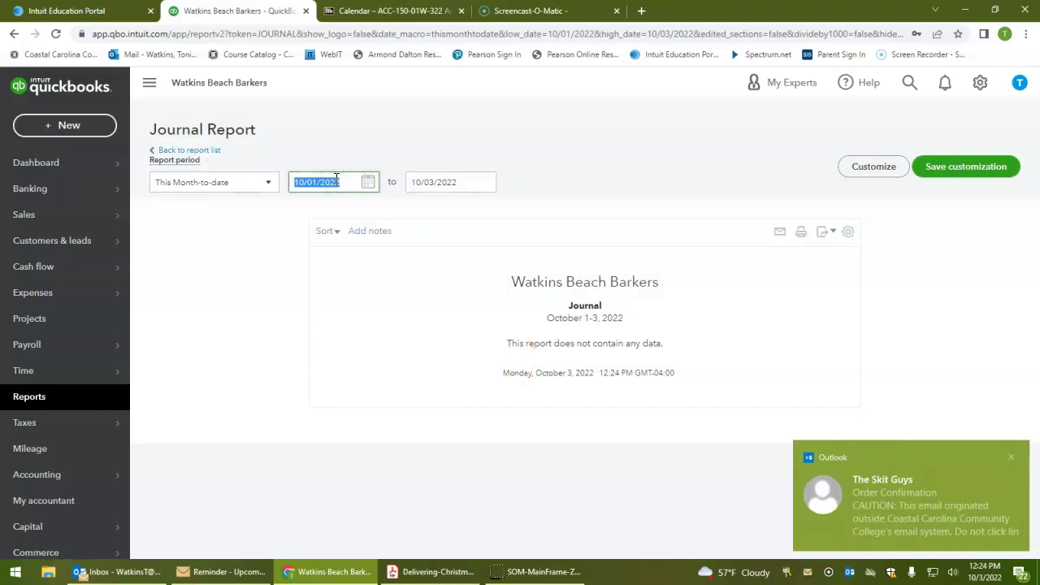
{"action": "type", "text": "01/18/2022"}
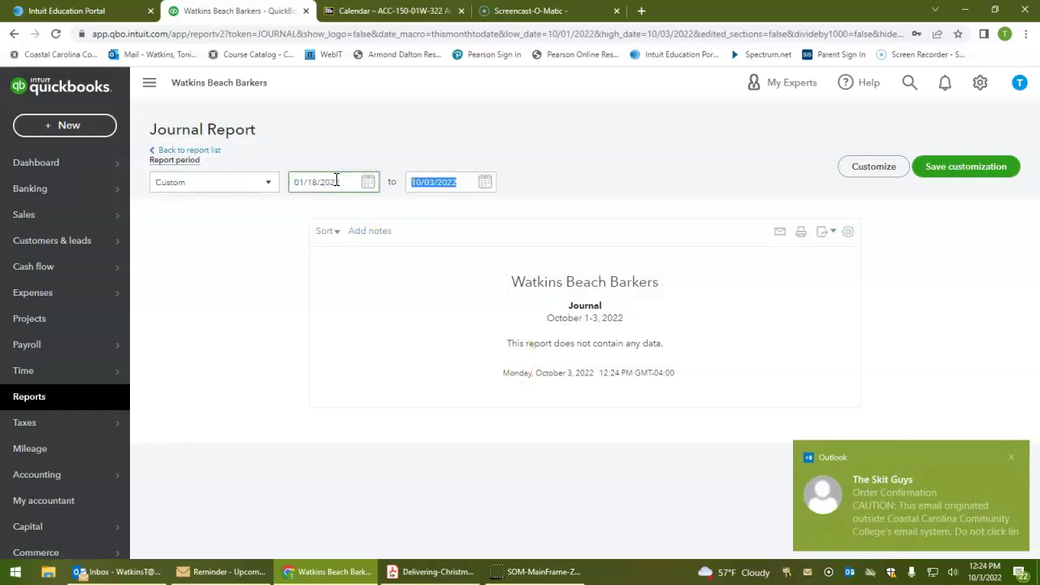
{"action": "key", "text": "Tab"}
{"action": "type", "text": "11302"}
{"action": "key", "text": "Tab"}
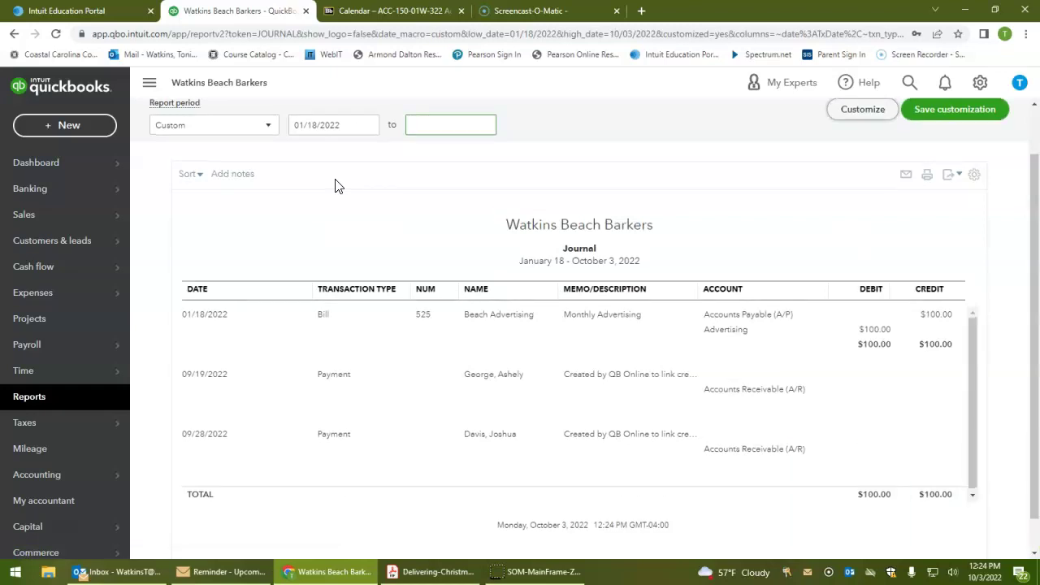
{"action": "left_click", "coordinate": [457, 123]}
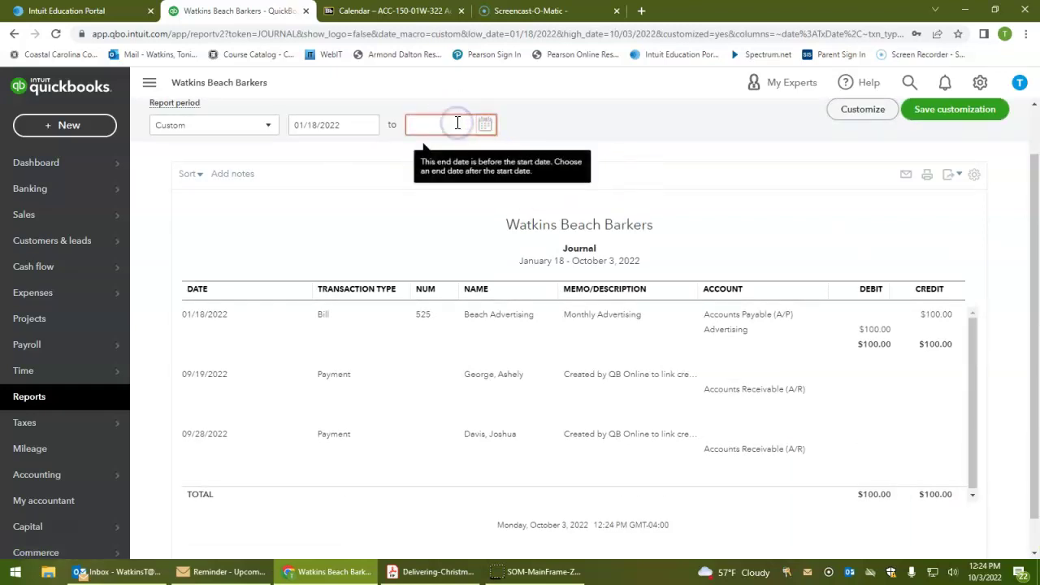
{"action": "type", "text": "01/18/2022"}
{"action": "key", "text": "Tab"}
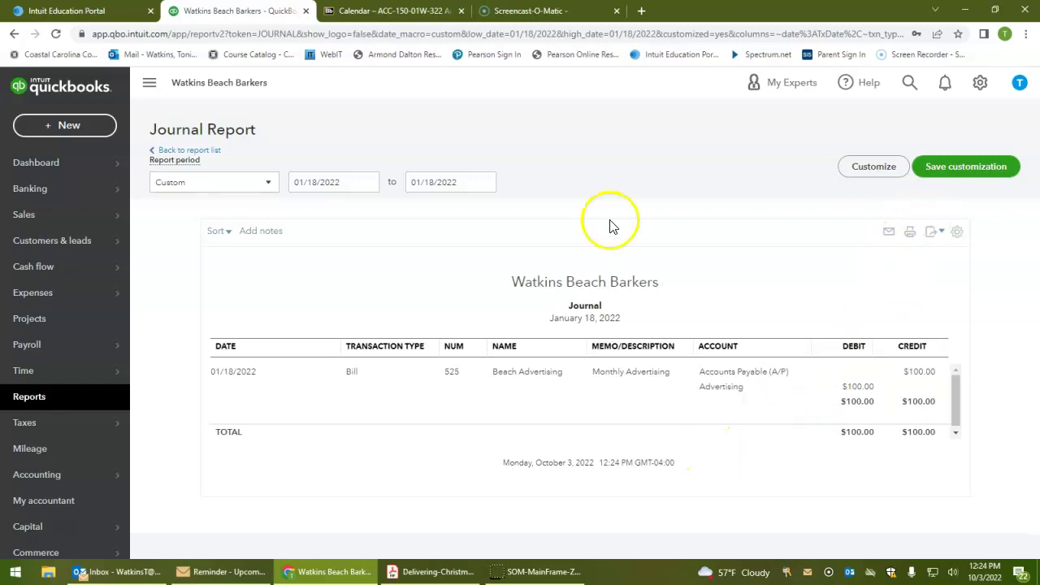
Create another blank Bill from the + New menu's Vendors section
{"action": "left_click", "coordinate": [62, 130]}
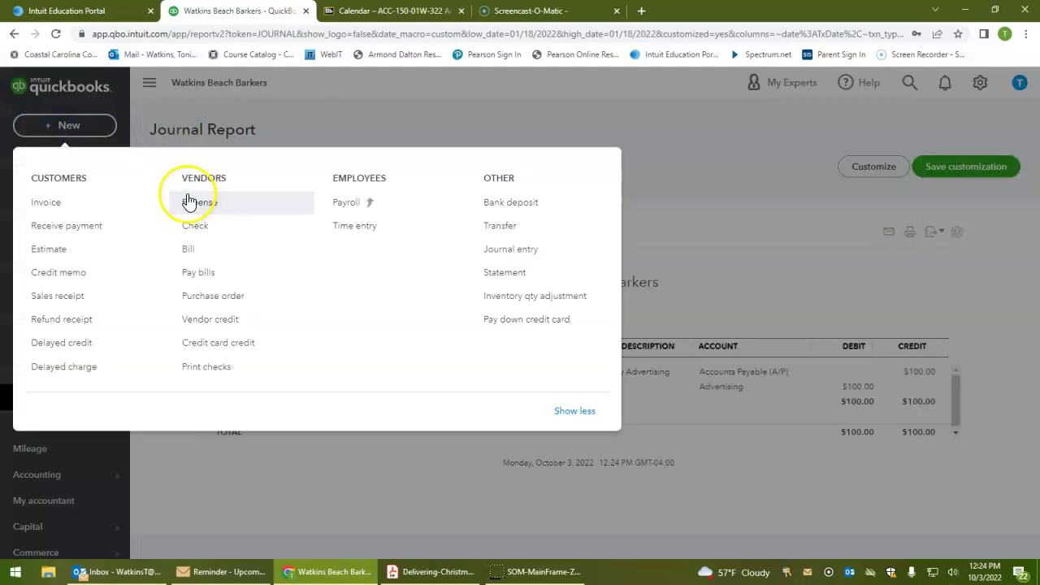
{"action": "left_click", "coordinate": [190, 251]}
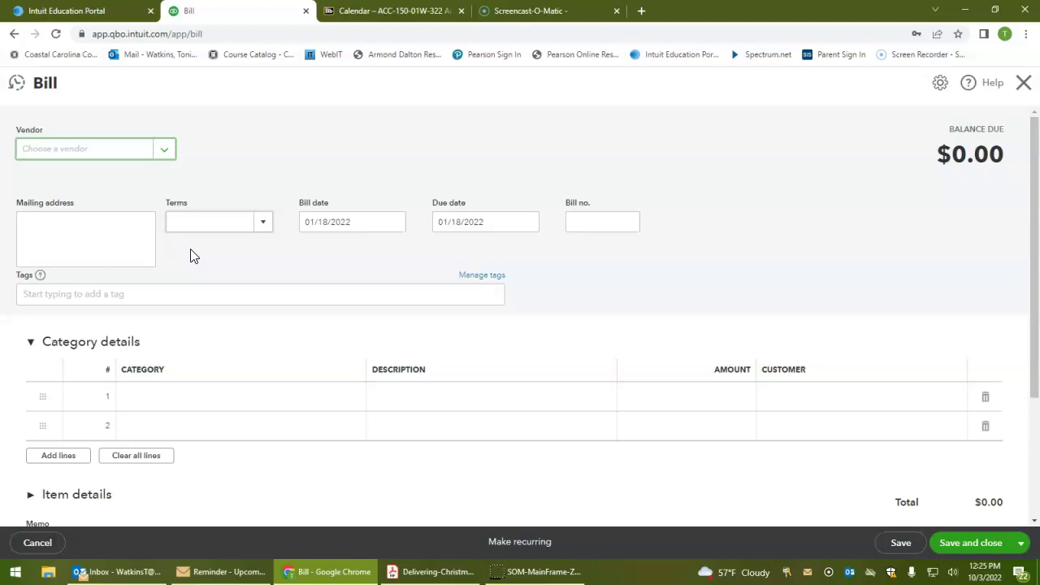
Fill in the header with vendor Vince's Auto Repair, Net 30 terms and bill no. 762
{"action": "type", "text": "Vince"}
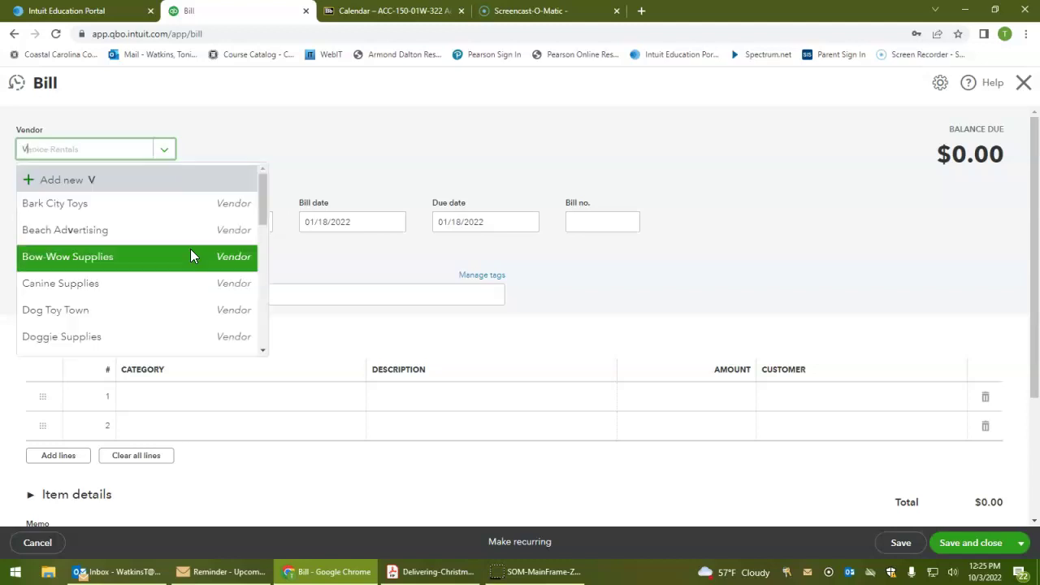
{"action": "key", "text": "Tab"}
{"action": "key", "text": "Tab"}
{"action": "type", "text": "net"}
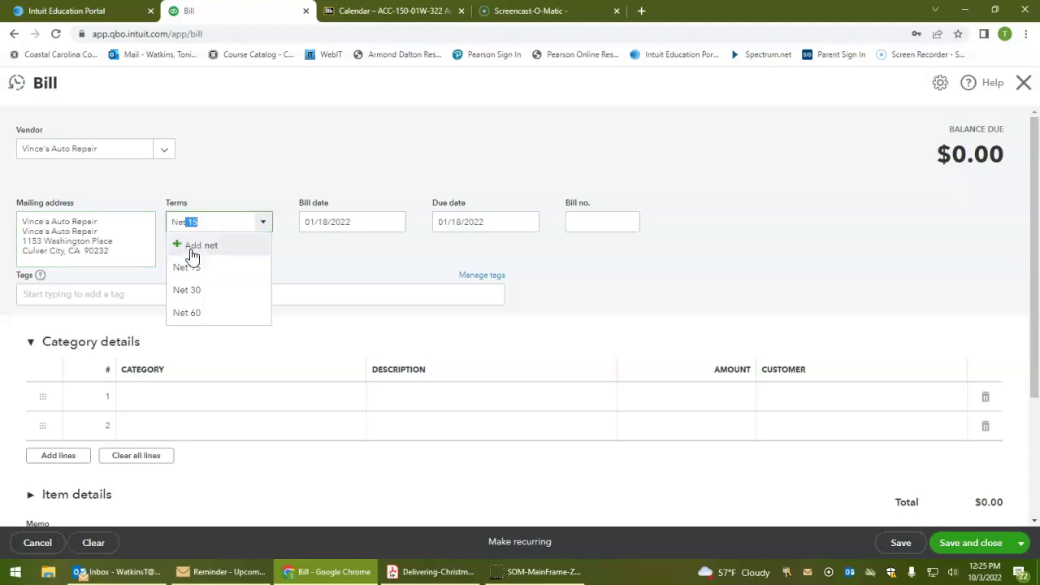
{"action": "key", "text": "Down"}
{"action": "key", "text": "Down"}
{"action": "key", "text": "Tab"}
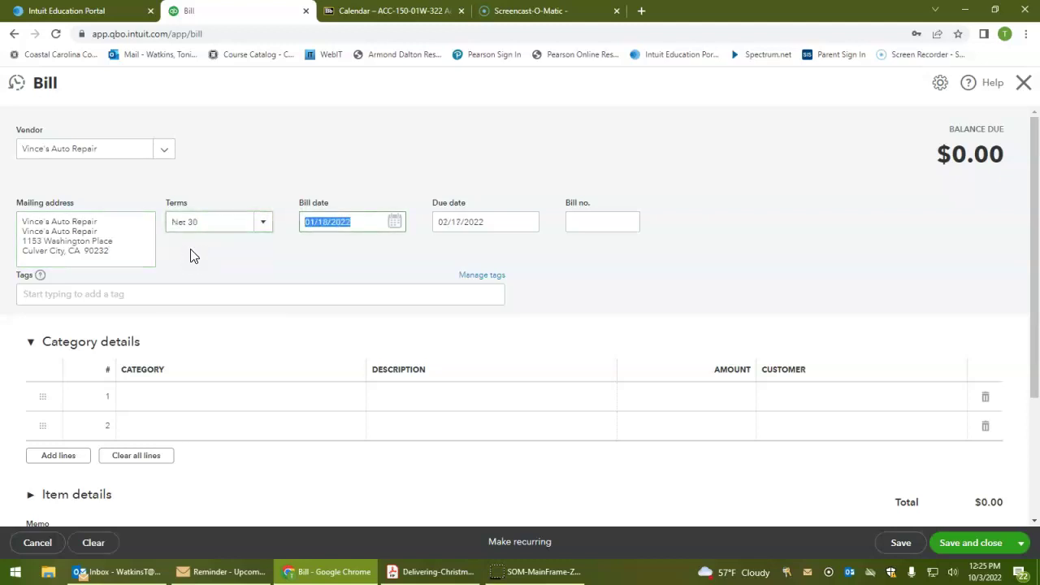
{"action": "key", "text": "Tab"}
{"action": "key", "text": "Tab"}
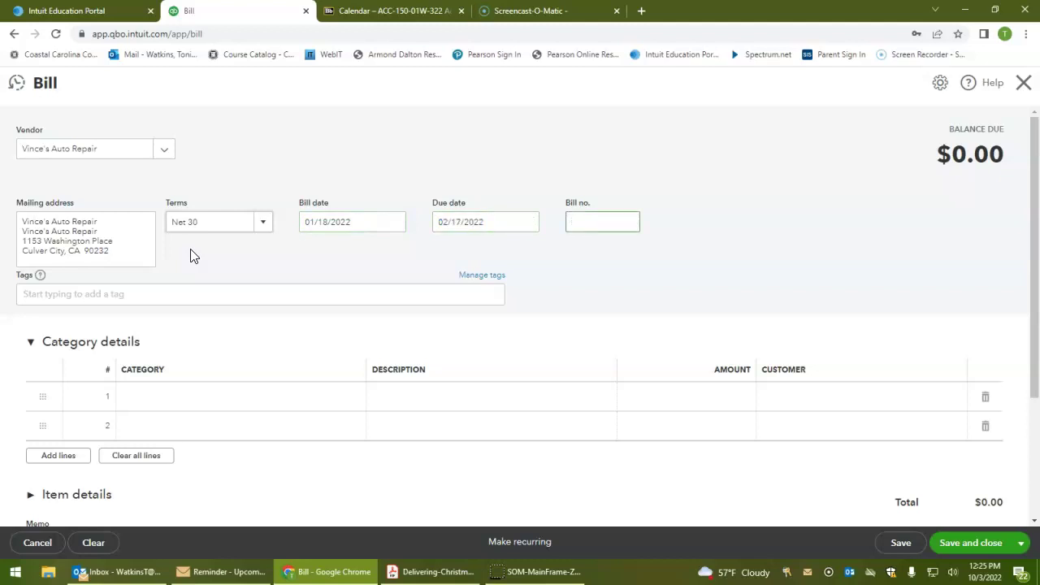
{"action": "type", "text": "762"}
{"action": "key", "text": "Tab"}
{"action": "key", "text": "Tab"}
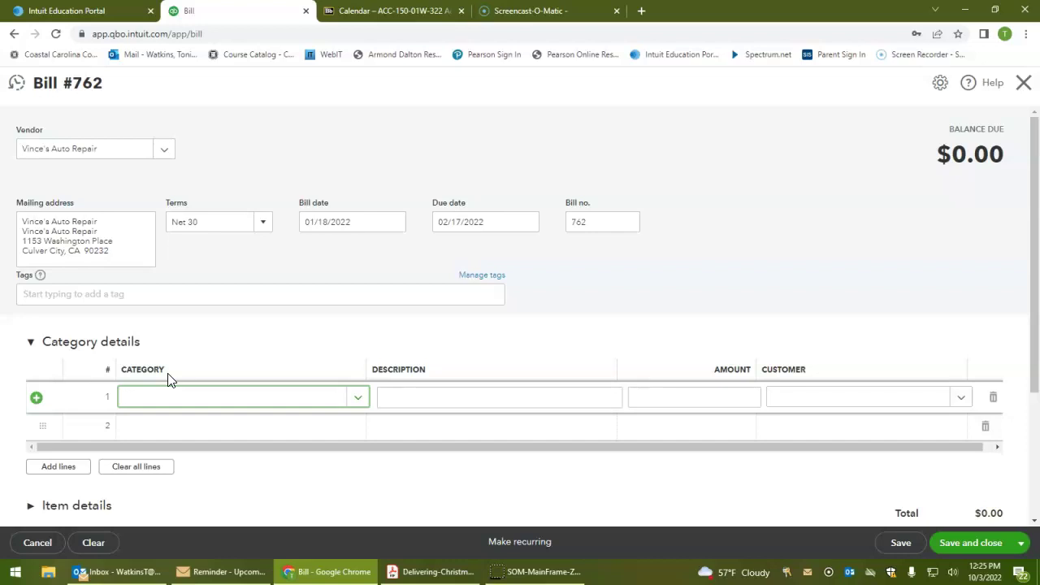
Charge 79.95 to Vehicle expenses on line 1, then open line 2's category list
{"action": "type", "text": "ve"}
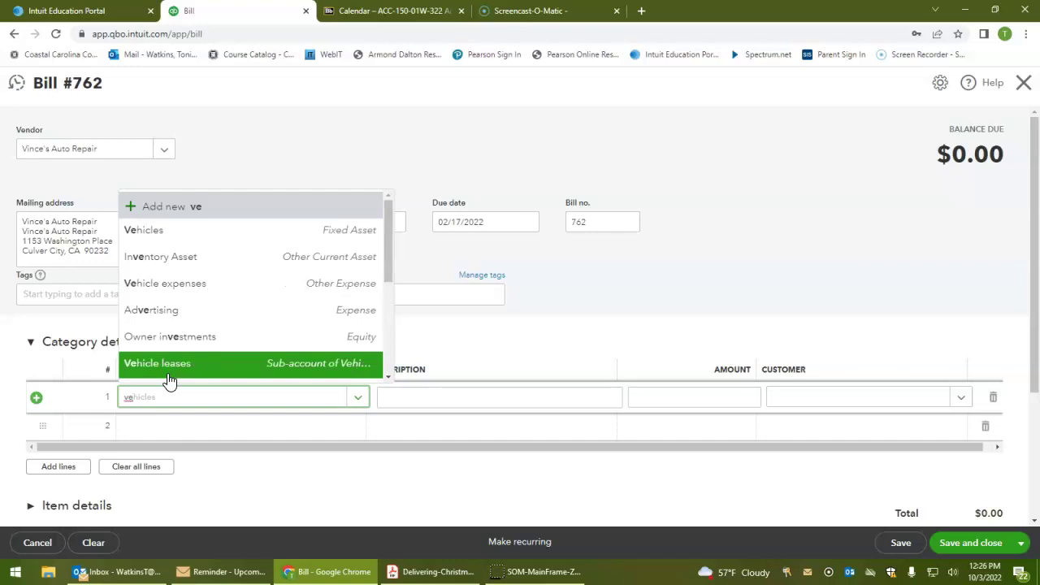
{"action": "left_click", "coordinate": [170, 284]}
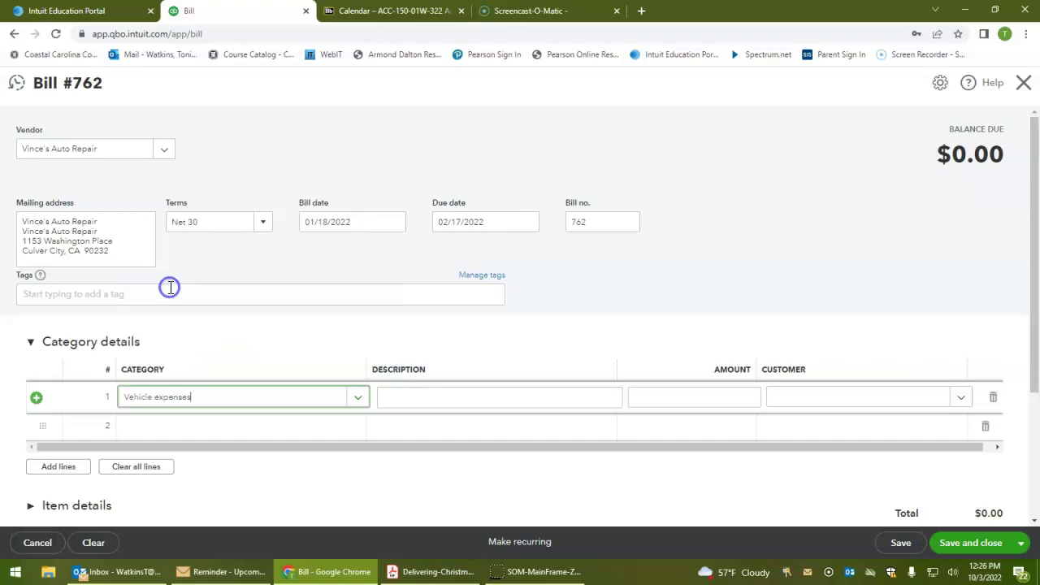
{"action": "left_click", "coordinate": [357, 398]}
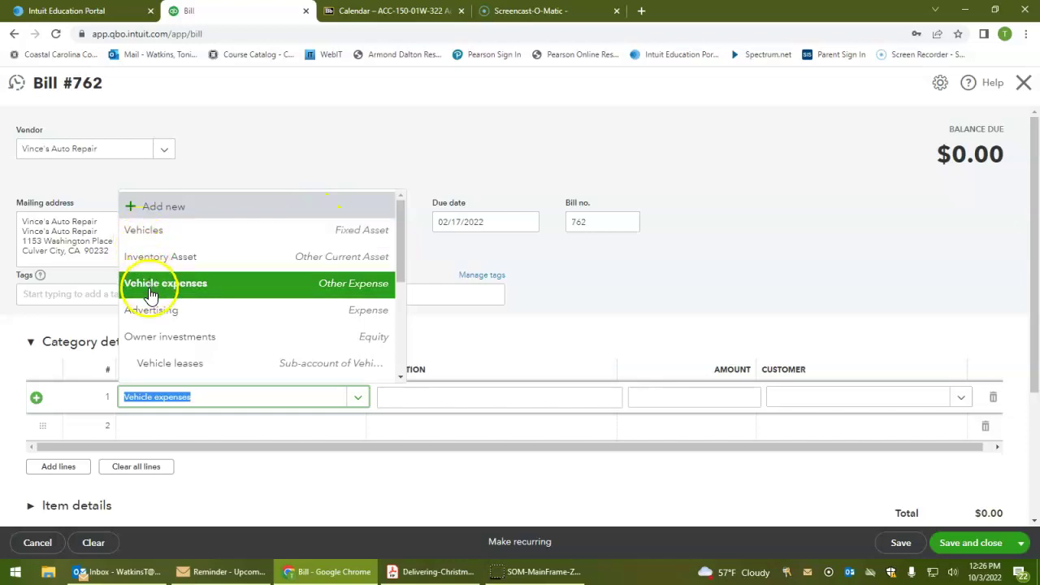
{"action": "left_click", "coordinate": [192, 291]}
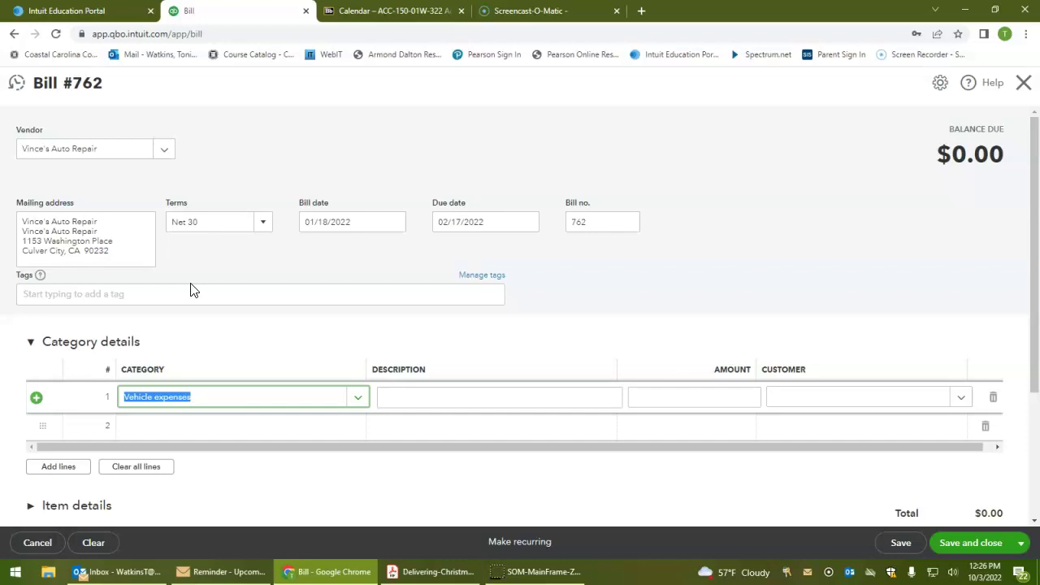
{"action": "key", "text": "Tab"}
{"action": "key", "text": "Tab"}
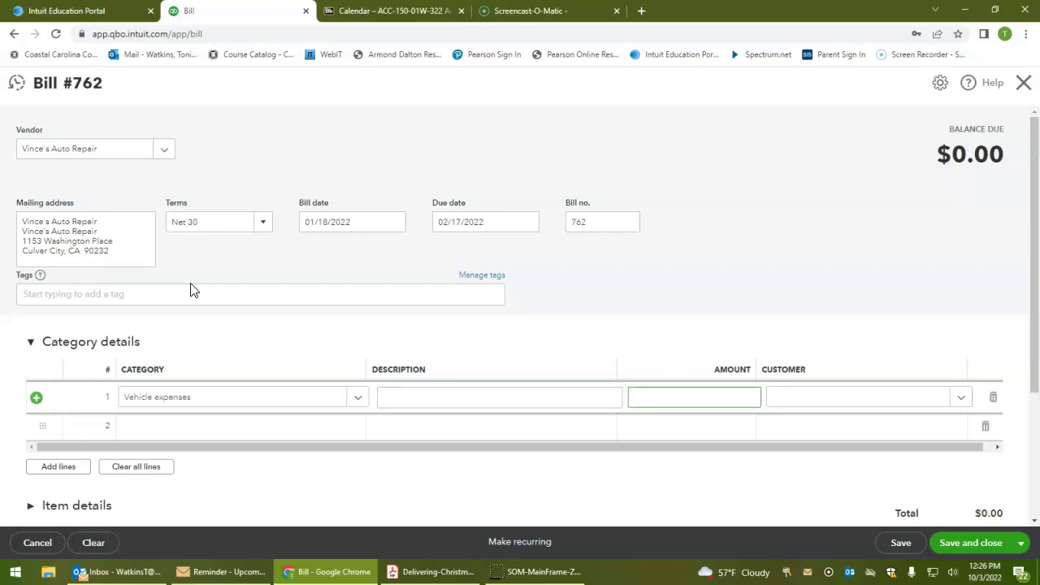
{"action": "type", "text": "79.95"}
{"action": "key", "text": "Tab"}
{"action": "key", "text": "Tab"}
{"action": "key", "text": "Tab"}
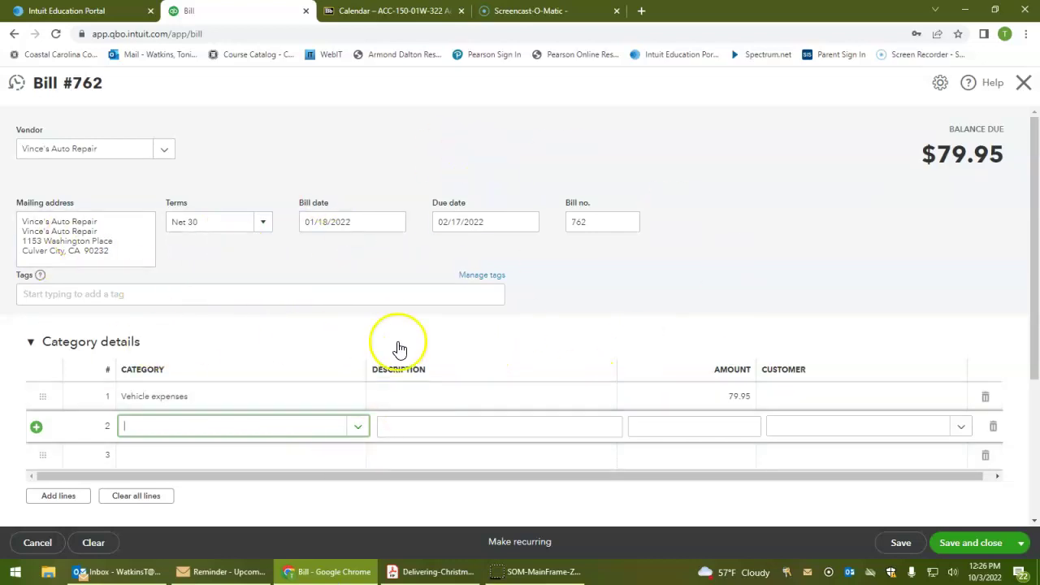
{"action": "left_click", "coordinate": [359, 429]}
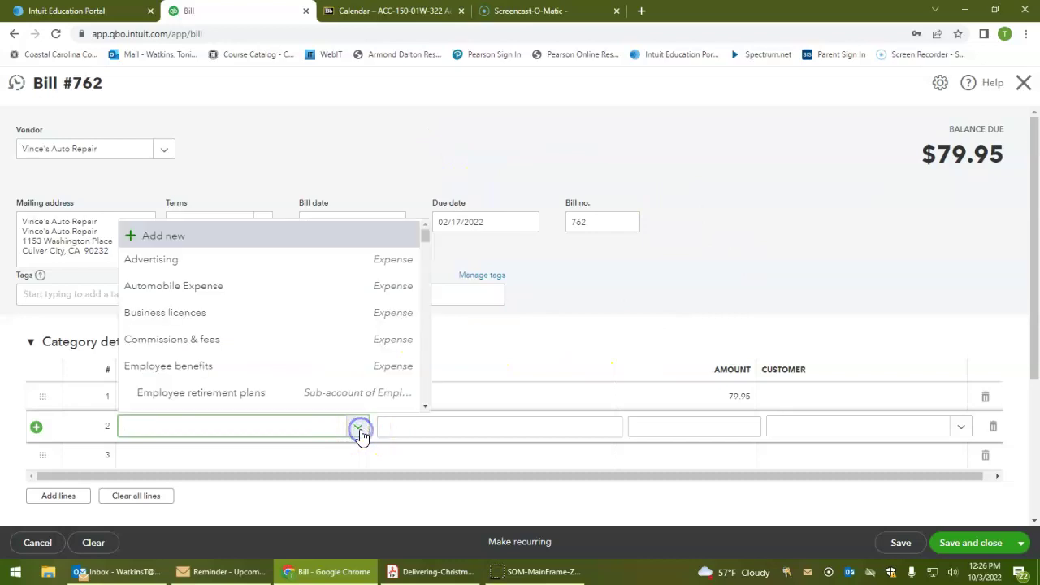
Add a new Expenses account, detail type Repair & Maintenance, named Vehicle Repair
{"action": "left_click", "coordinate": [165, 241]}
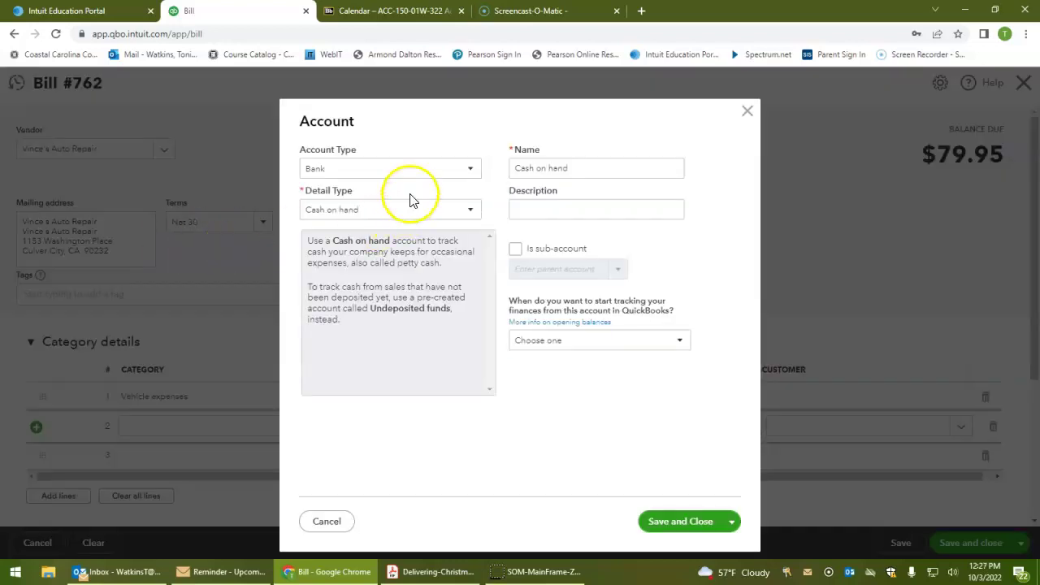
{"action": "left_click", "coordinate": [470, 173]}
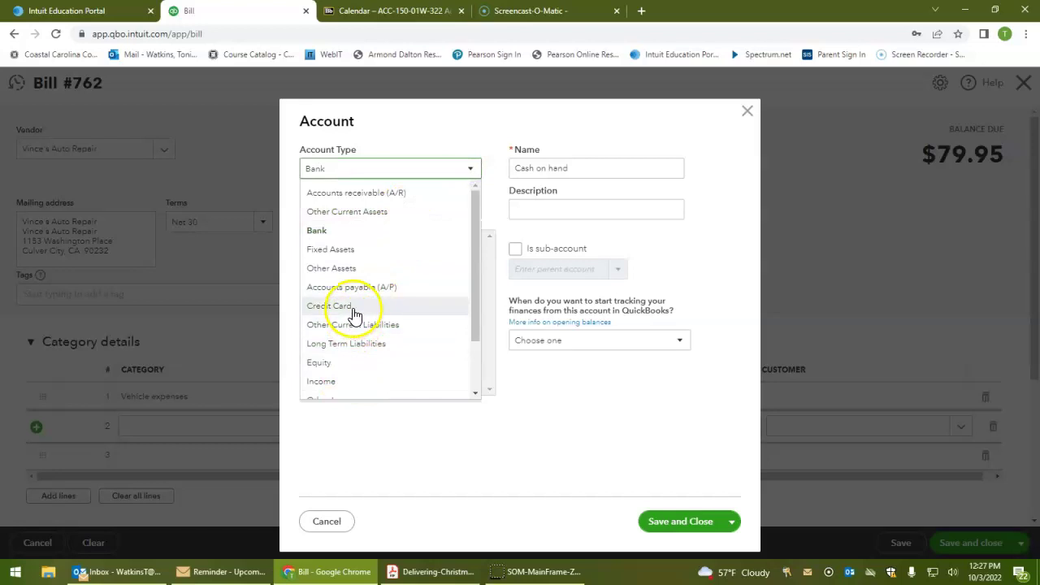
{"action": "scroll", "coordinate": [355, 314], "scroll_direction": "down", "scroll_amount": 1}
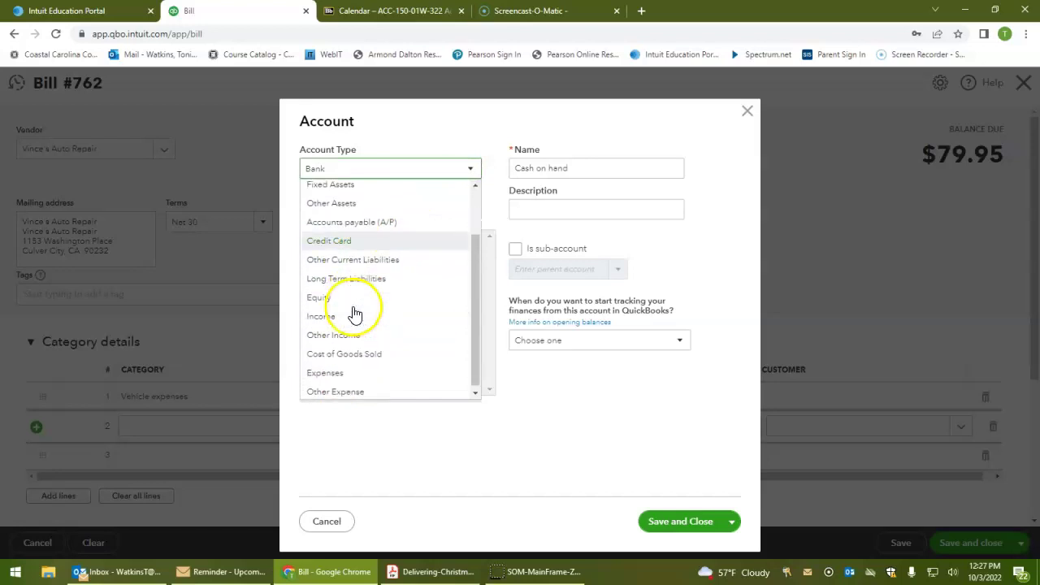
{"action": "left_click", "coordinate": [355, 373]}
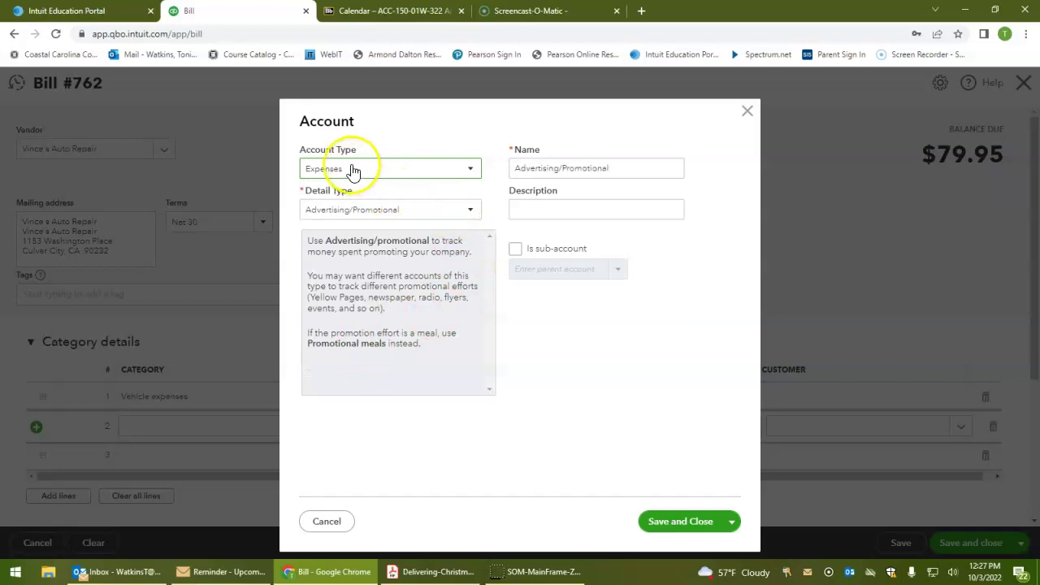
{"action": "left_click", "coordinate": [388, 214]}
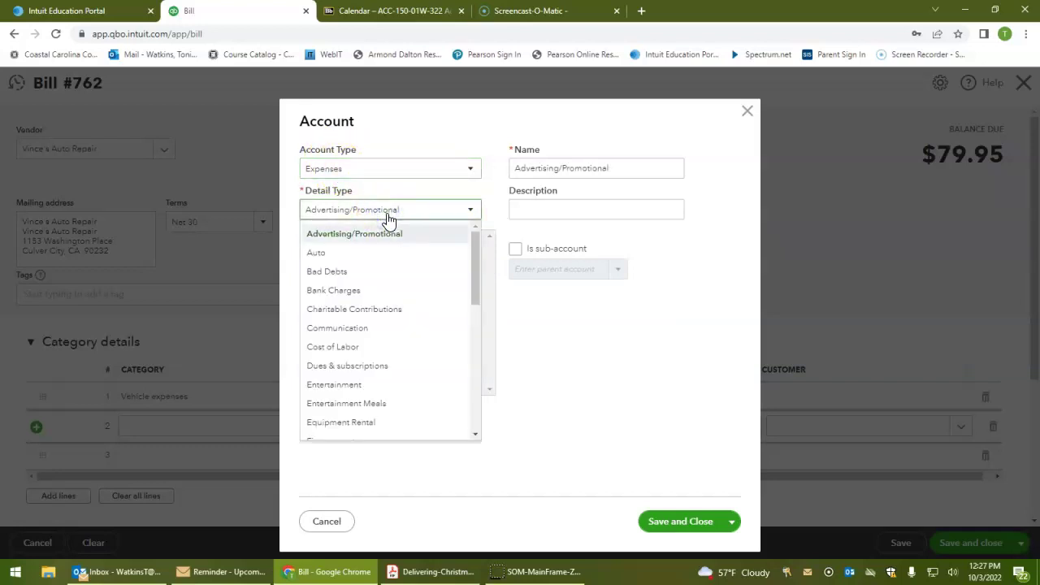
{"action": "scroll", "coordinate": [404, 284], "scroll_direction": "down", "scroll_amount": 4}
{"action": "scroll", "coordinate": [404, 293], "scroll_direction": "down", "scroll_amount": 3}
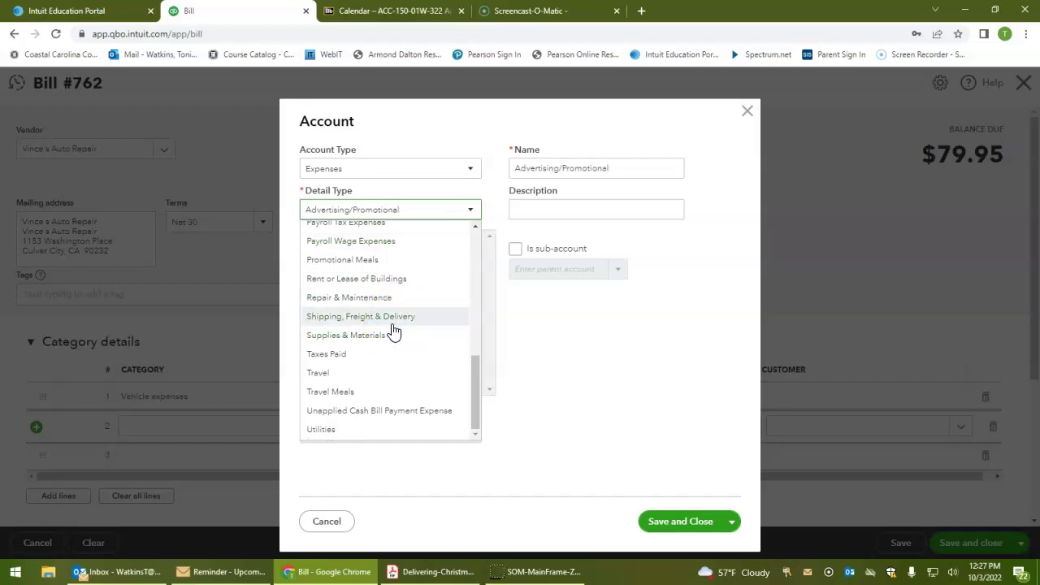
{"action": "scroll", "coordinate": [393, 329], "scroll_direction": "up", "scroll_amount": 1}
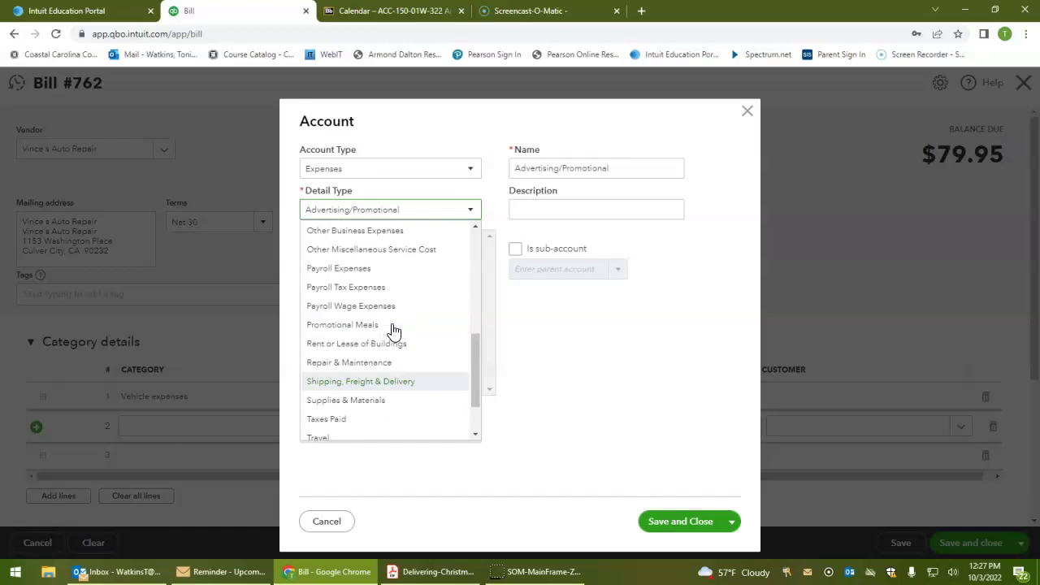
{"action": "left_click", "coordinate": [348, 362]}
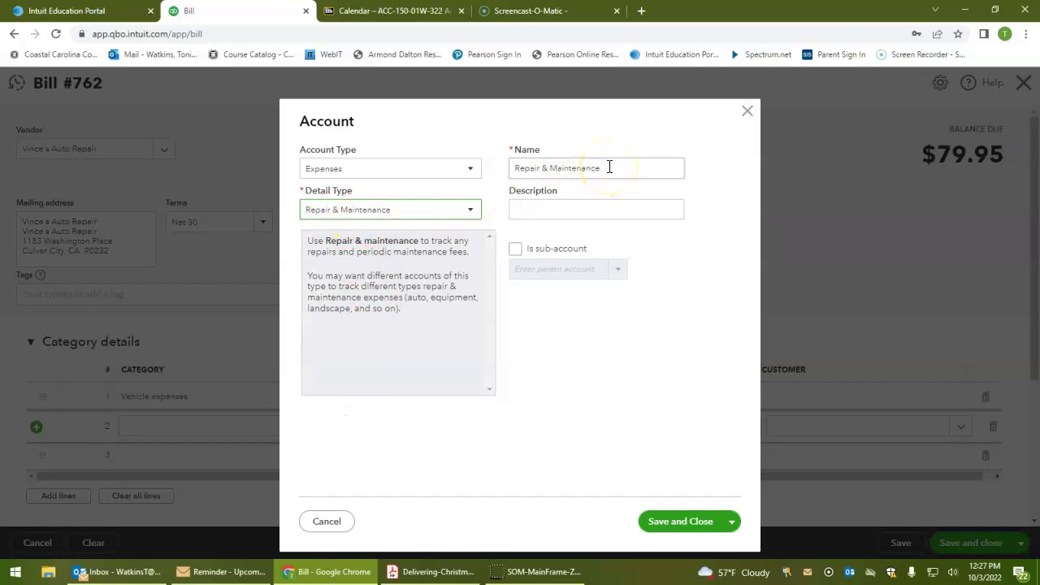
{"action": "left_click_drag", "start_coordinate": [622, 167], "coordinate": [506, 175]}
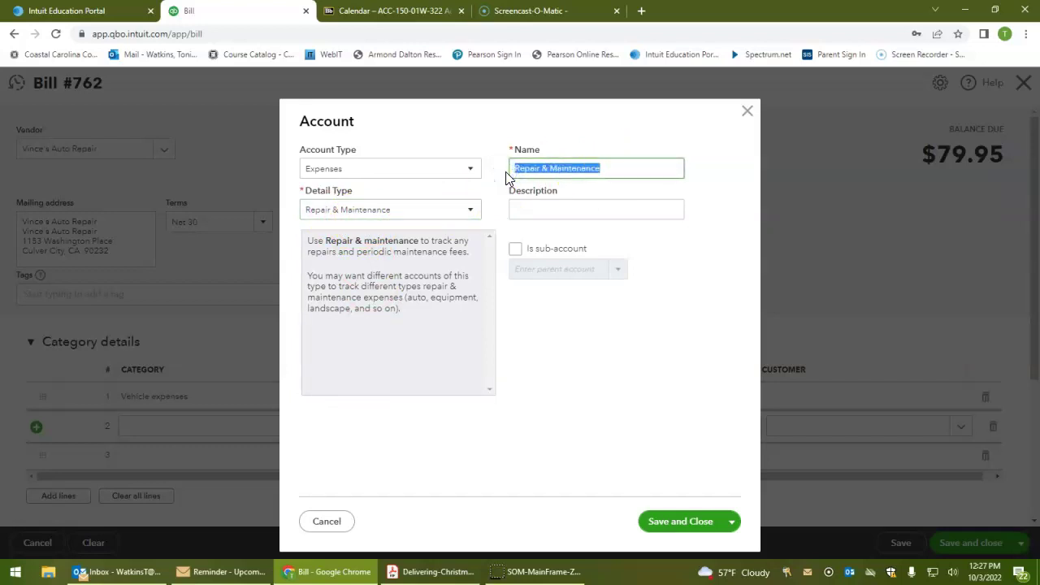
{"action": "type", "text": "Vehicle Repair"}
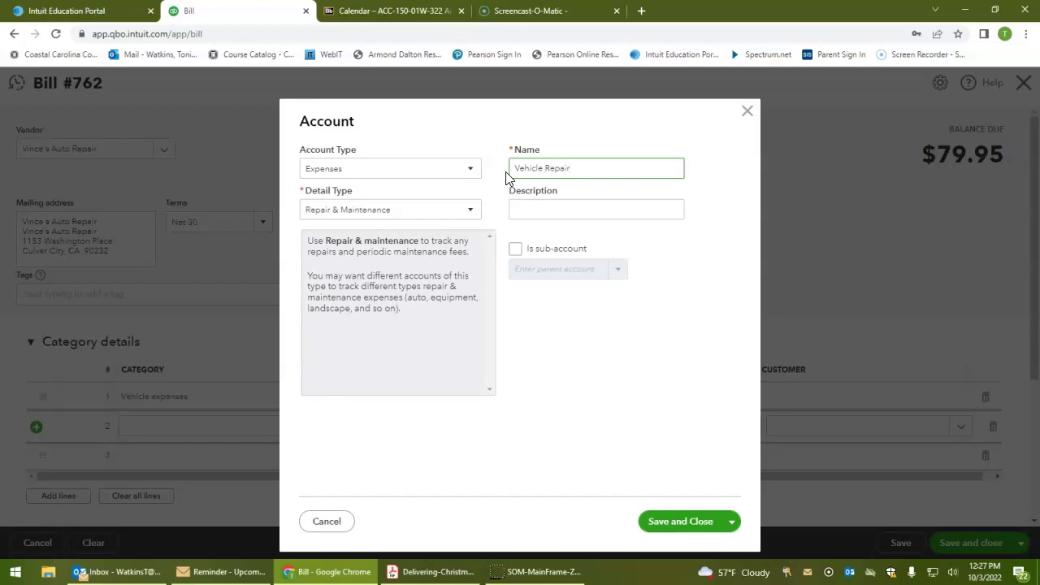
Make Vehicle Repair a sub-account of Repairs & maintenance and save the account
{"action": "left_click", "coordinate": [516, 249]}
{"action": "left_click", "coordinate": [620, 272]}
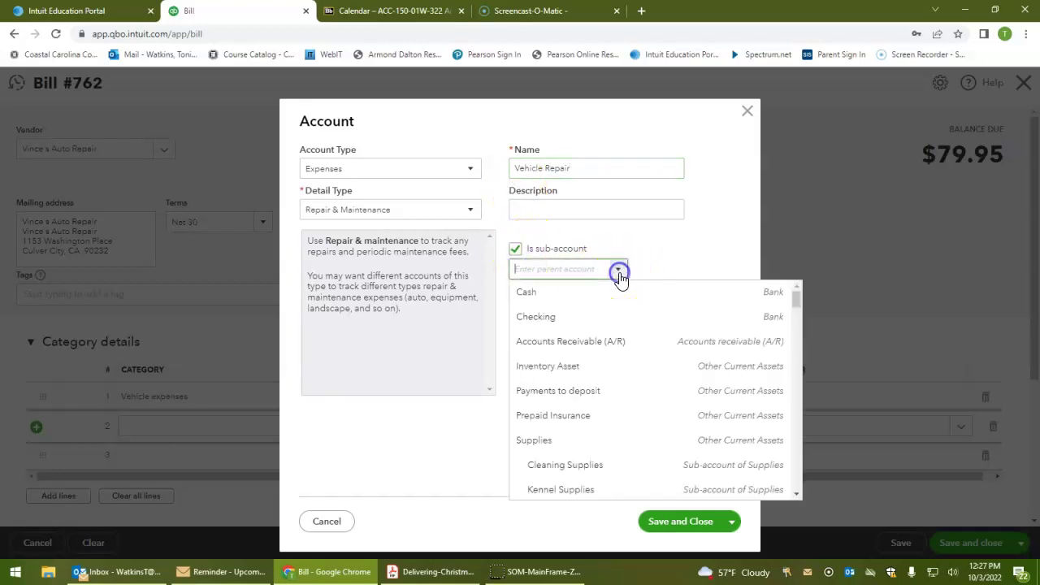
{"action": "scroll", "coordinate": [621, 376], "scroll_direction": "down", "scroll_amount": 4}
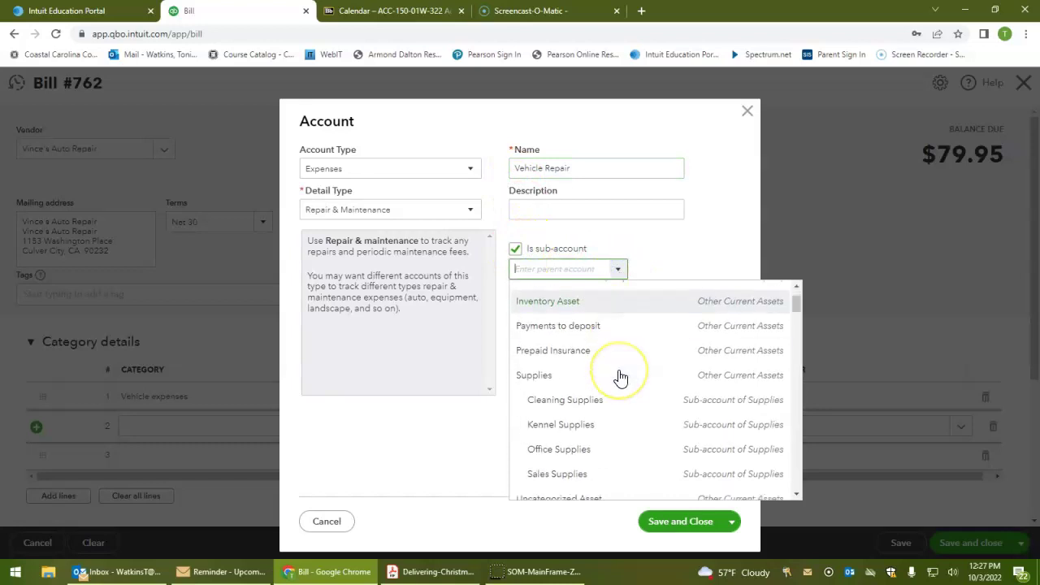
{"action": "scroll", "coordinate": [620, 376], "scroll_direction": "down", "scroll_amount": 5}
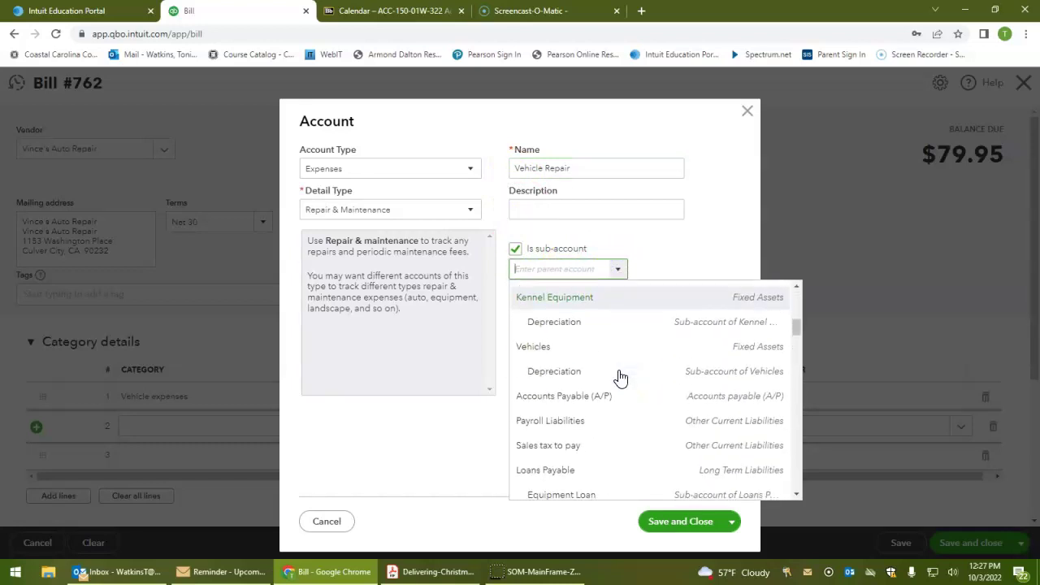
{"action": "scroll", "coordinate": [621, 376], "scroll_direction": "down", "scroll_amount": 5}
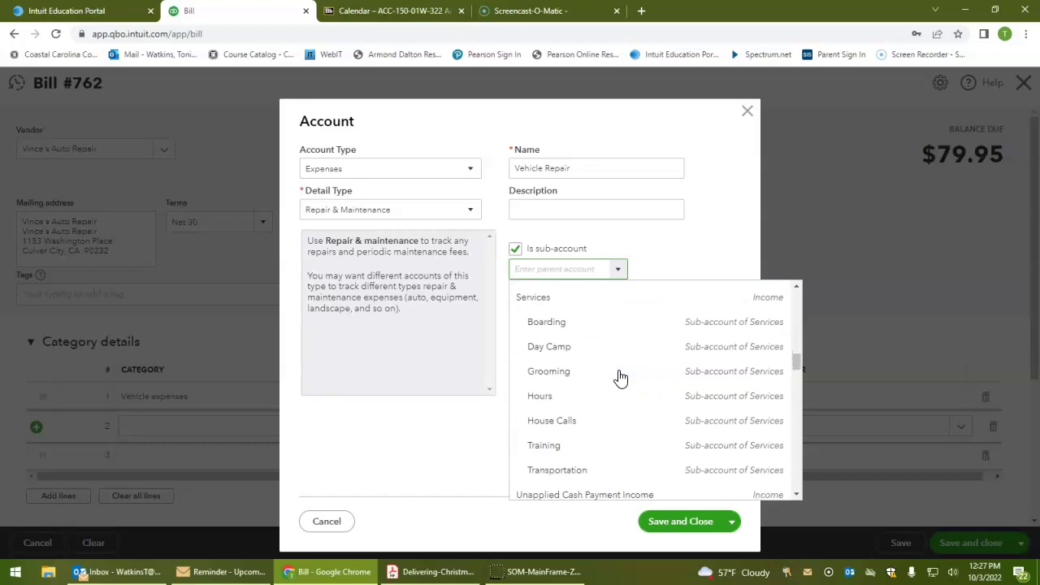
{"action": "scroll", "coordinate": [621, 377], "scroll_direction": "down", "scroll_amount": 3}
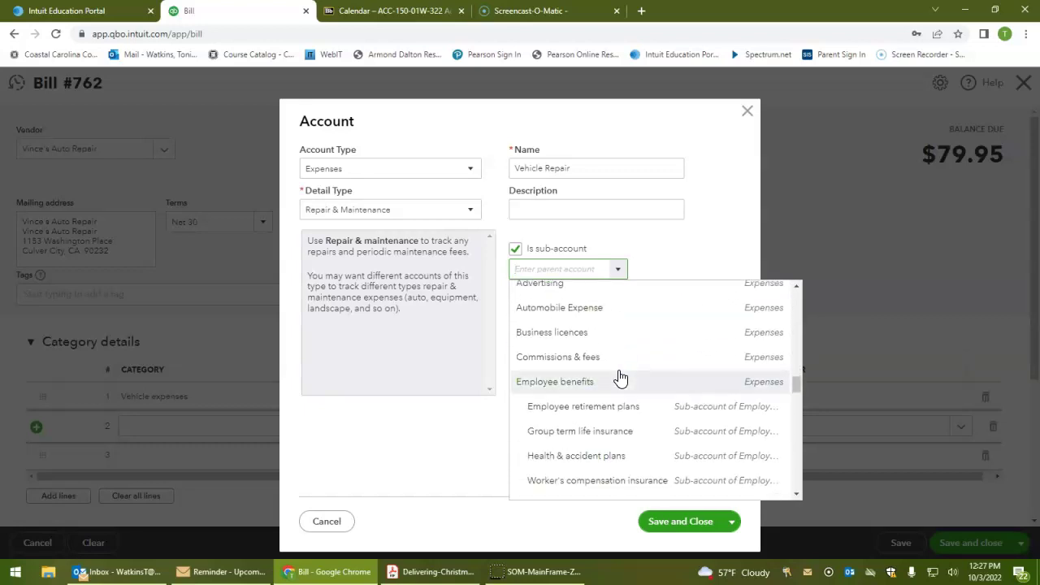
{"action": "scroll", "coordinate": [621, 376], "scroll_direction": "up", "scroll_amount": 1}
{"action": "scroll", "coordinate": [621, 377], "scroll_direction": "down", "scroll_amount": 4}
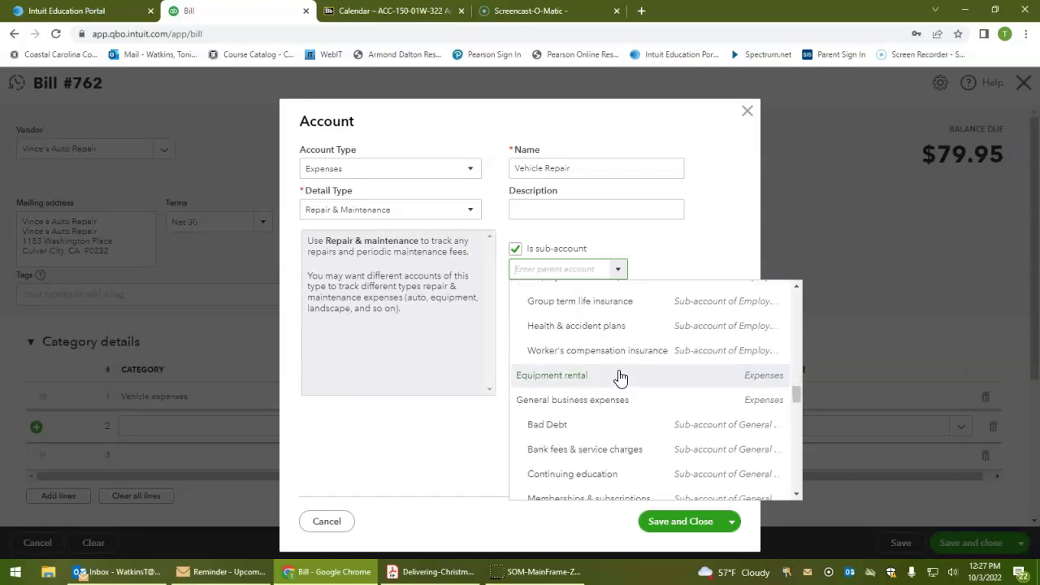
{"action": "scroll", "coordinate": [621, 376], "scroll_direction": "down", "scroll_amount": 3}
{"action": "scroll", "coordinate": [621, 377], "scroll_direction": "down", "scroll_amount": 5}
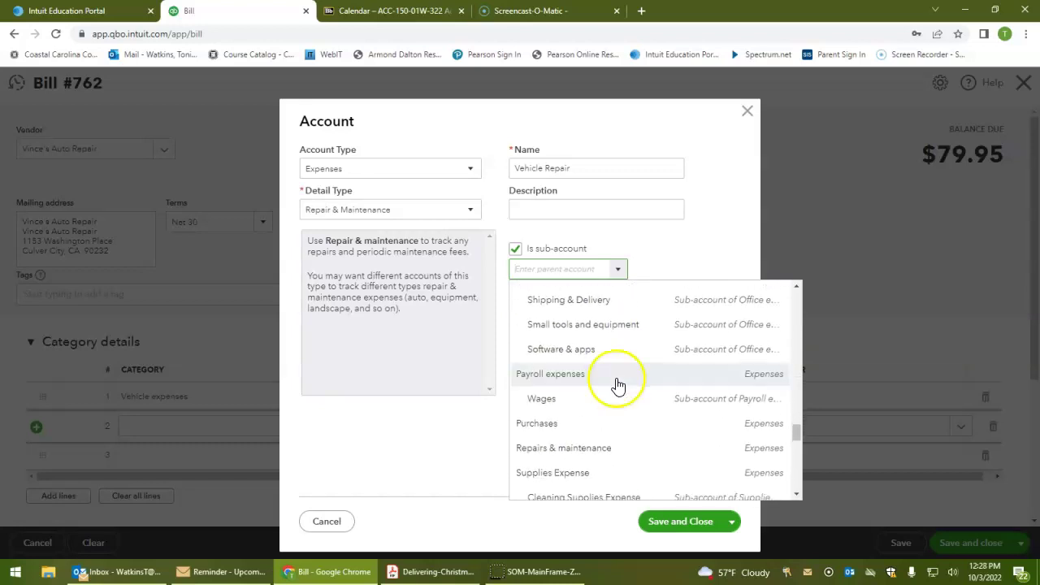
{"action": "left_click", "coordinate": [598, 448]}
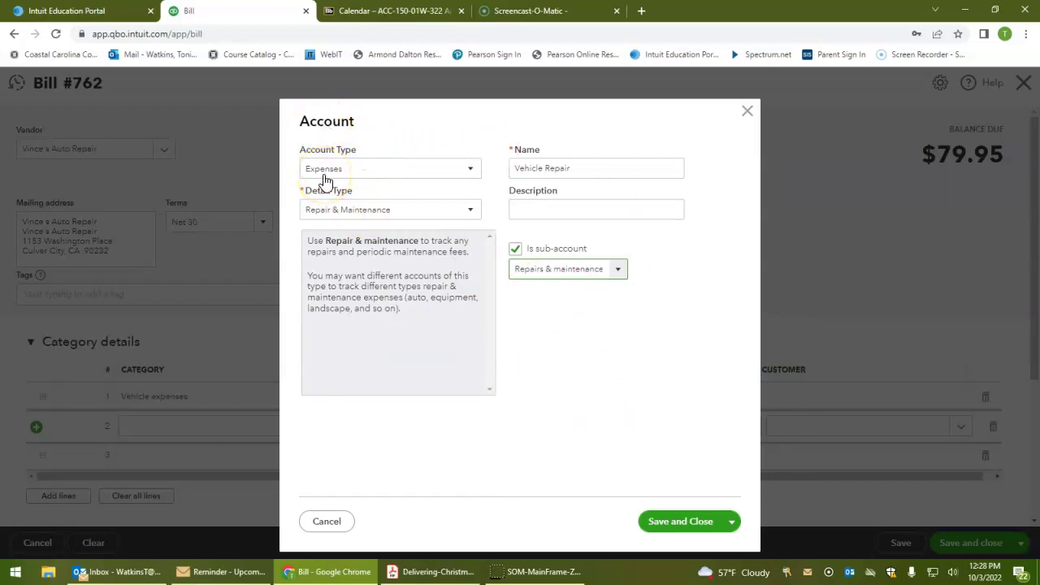
{"action": "left_click", "coordinate": [550, 168]}
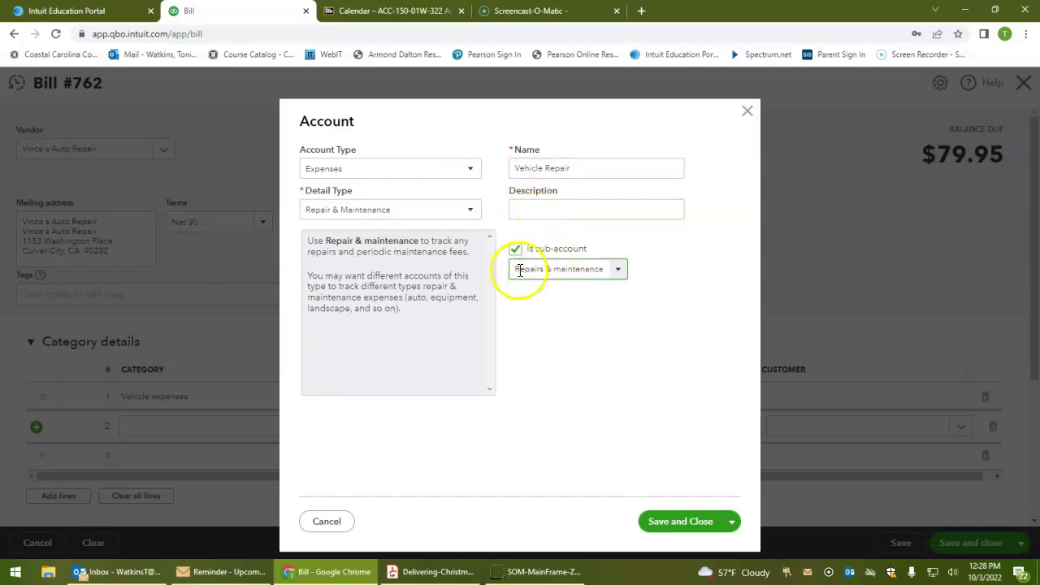
{"action": "left_click", "coordinate": [671, 530]}
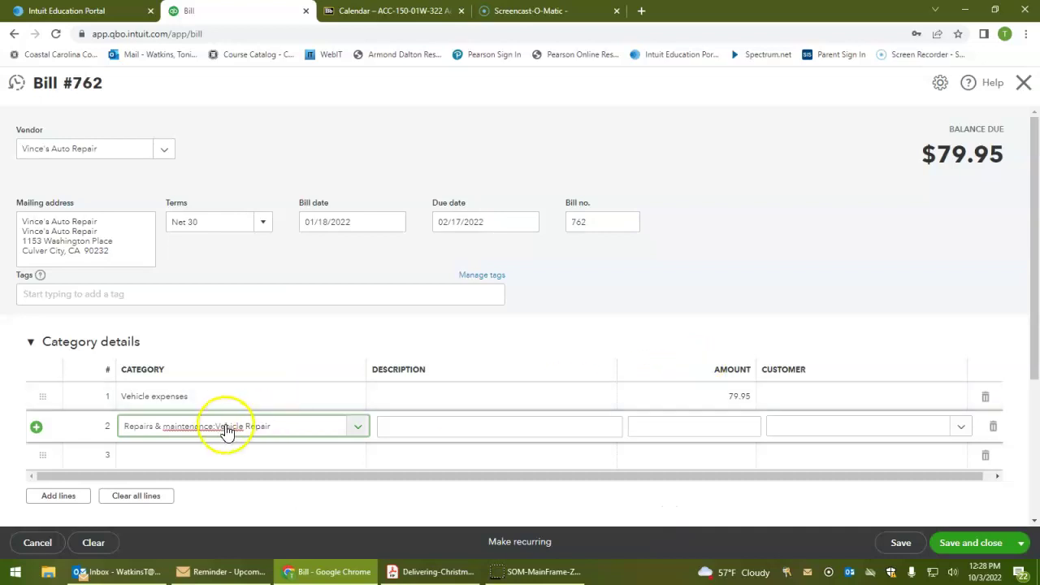
Enter 262.50 on the second line and add the memo 'Gasoline & Repair'
{"action": "key", "text": "Tab"}
{"action": "key", "text": "Tab"}
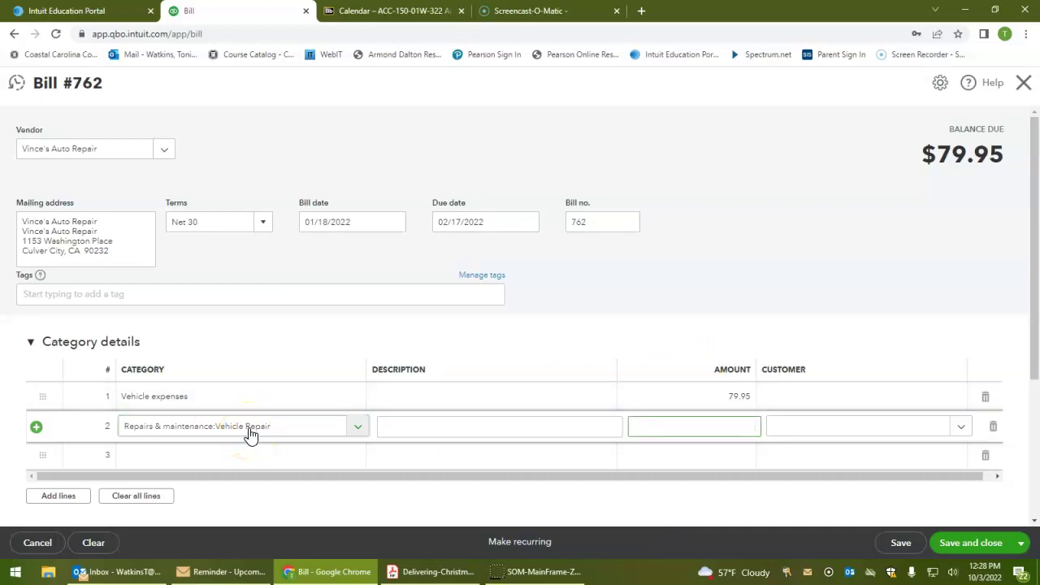
{"action": "type", "text": "262.50"}
{"action": "key", "text": "Tab"}
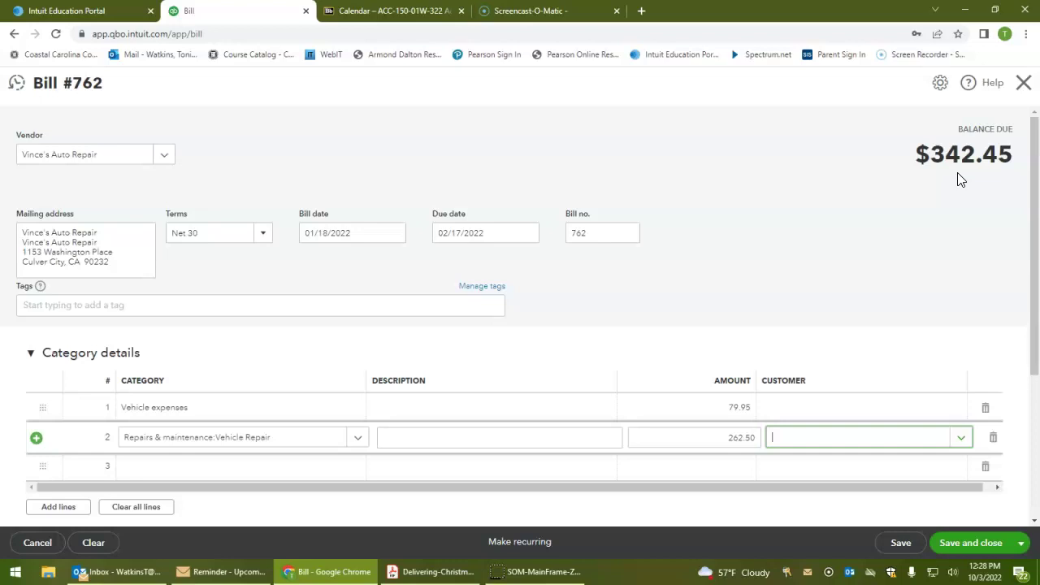
{"action": "scroll", "coordinate": [959, 178], "scroll_direction": "down", "scroll_amount": 2}
{"action": "left_click", "coordinate": [204, 467]}
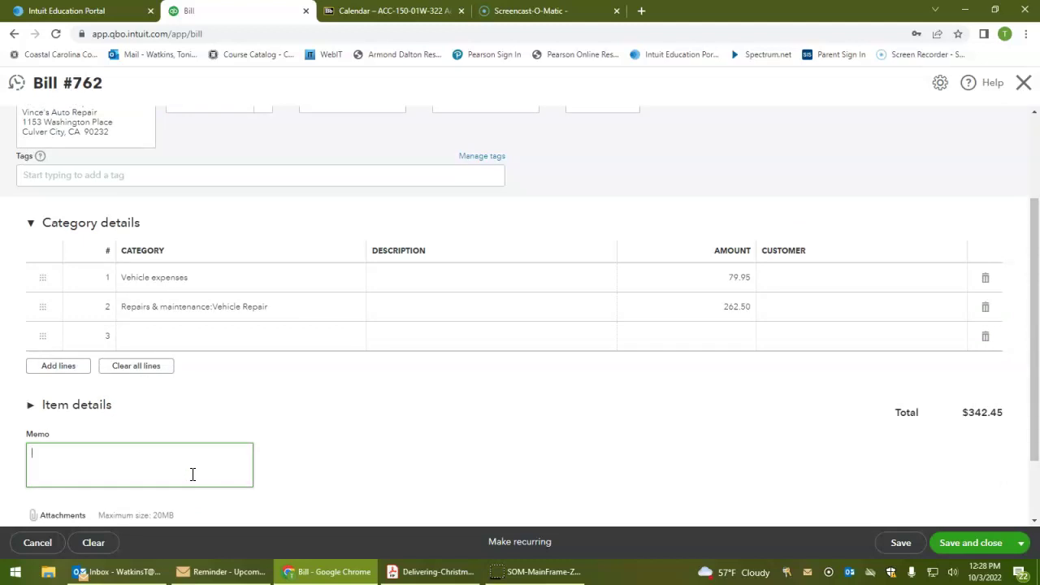
{"action": "type", "text": "Gasoline & Repair"}
{"action": "left_click", "coordinate": [894, 417]}
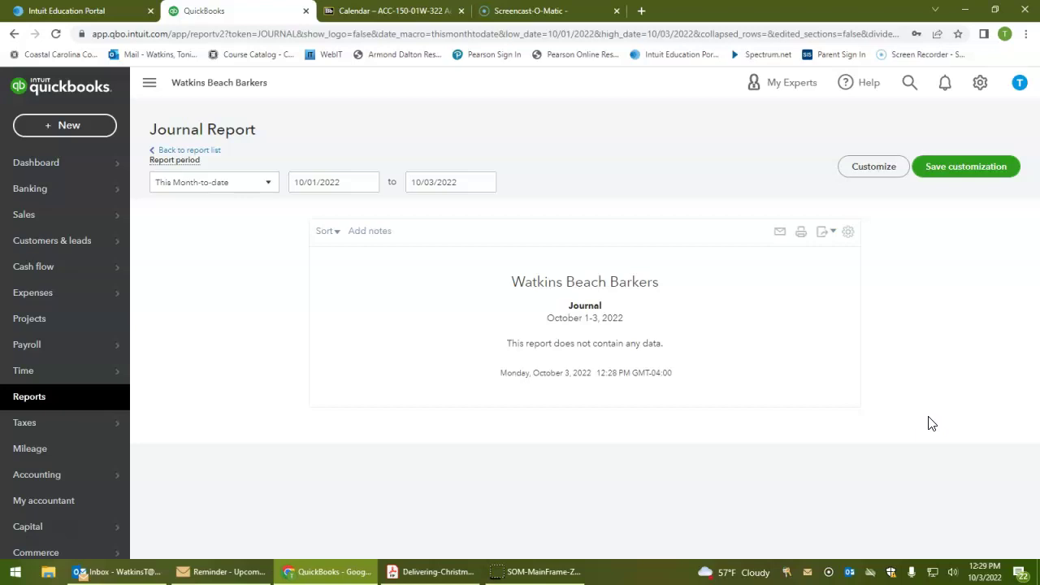
Start a blank bill from + New > Bill and drop down its vendor list
{"action": "left_click", "coordinate": [64, 123]}
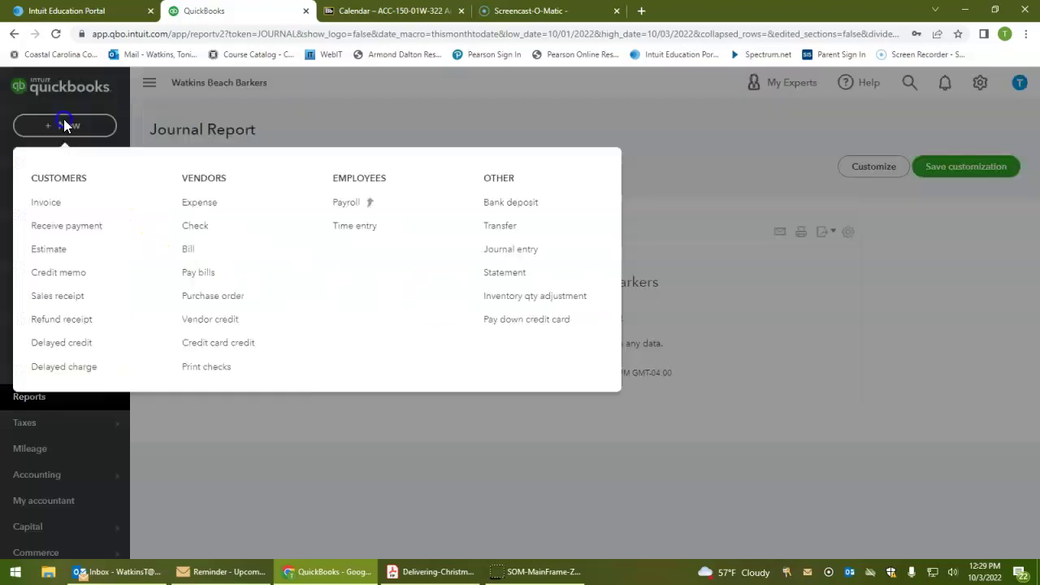
{"action": "left_click", "coordinate": [185, 250]}
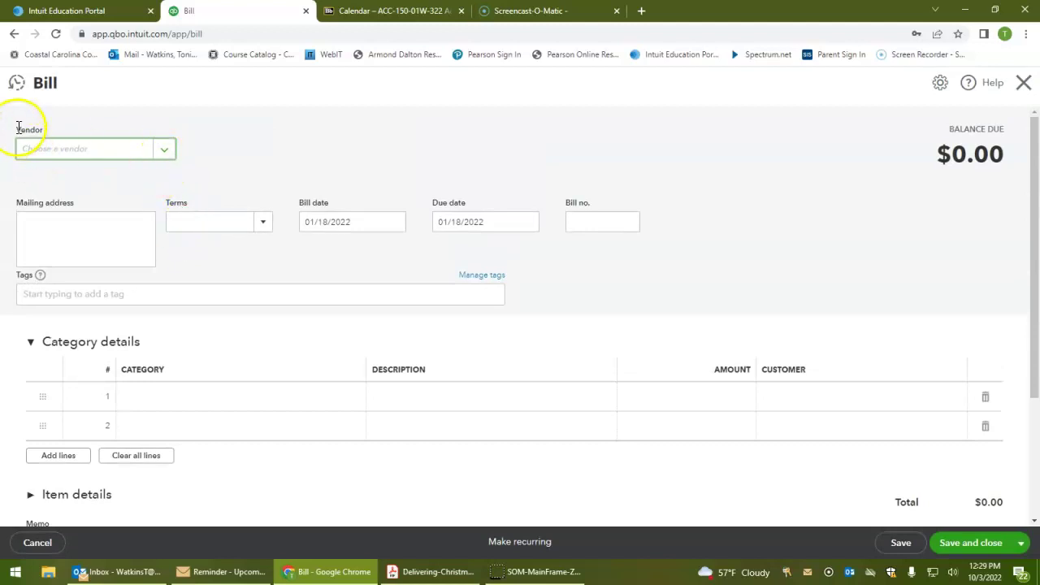
{"action": "left_click", "coordinate": [166, 155]}
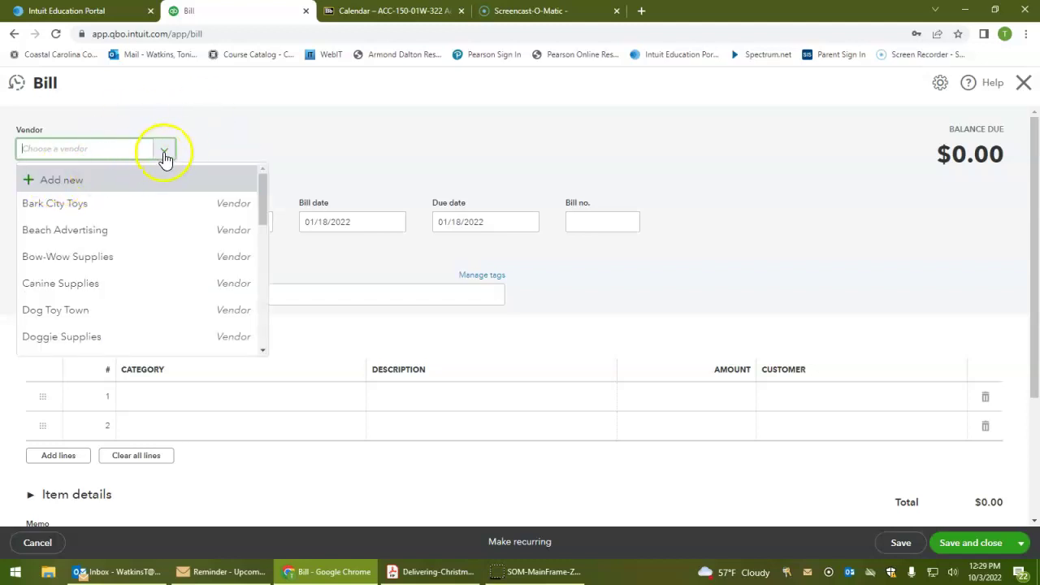
Add a new vendor, entering 'Tech Savy' as both its display and company name
{"action": "left_click", "coordinate": [39, 183]}
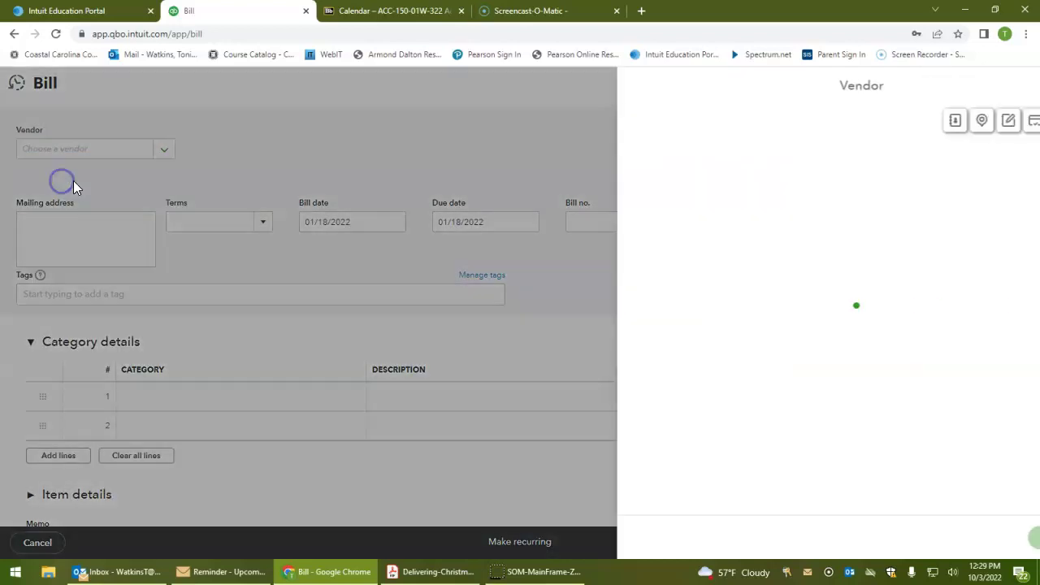
{"action": "left_click", "coordinate": [683, 188]}
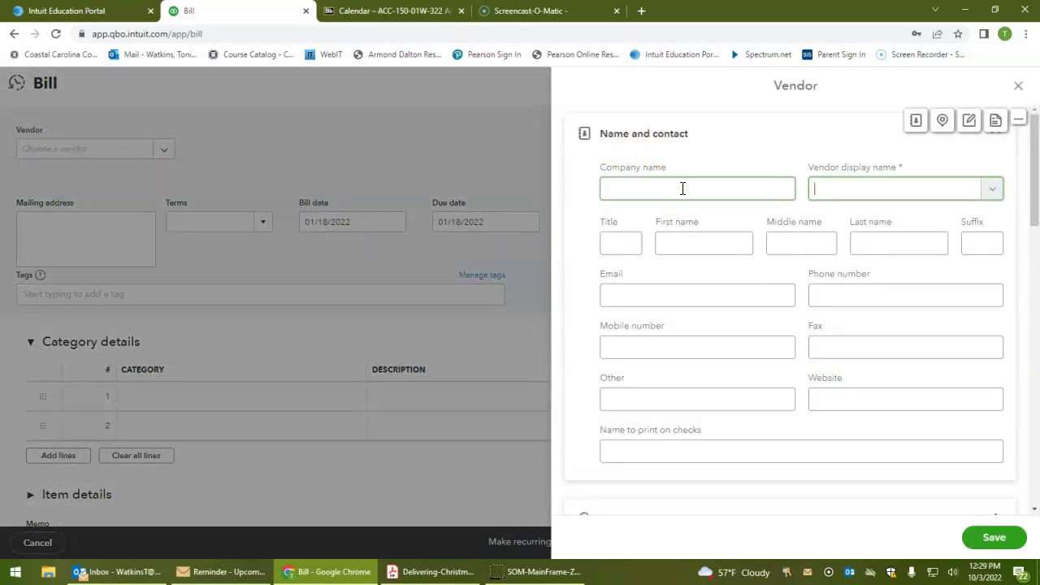
{"action": "type", "text": "Tech Savy"}
{"action": "left_click", "coordinate": [674, 188]}
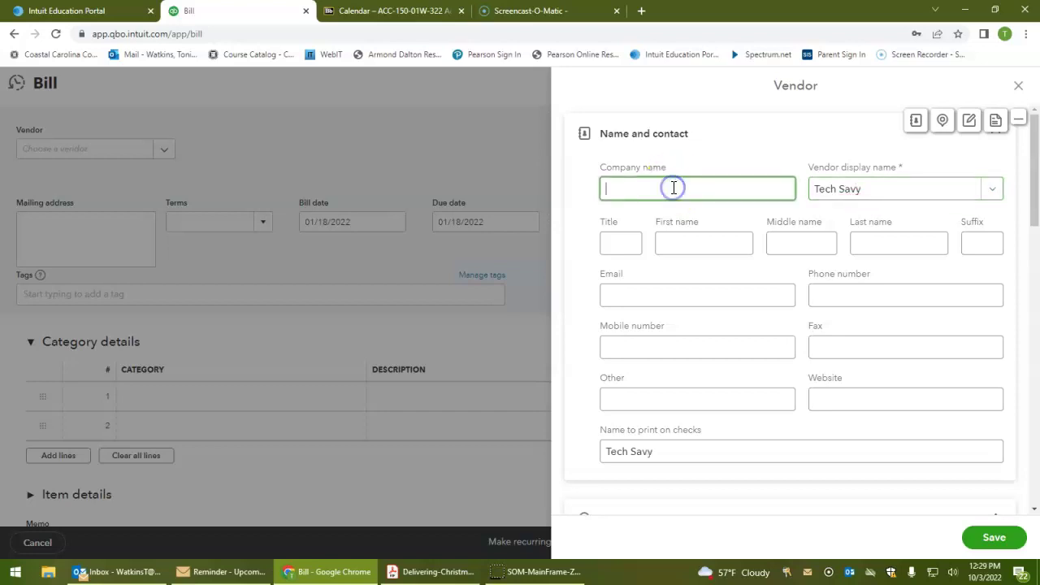
{"action": "type", "text": "Tech Savy"}
{"action": "key", "text": "Tab"}
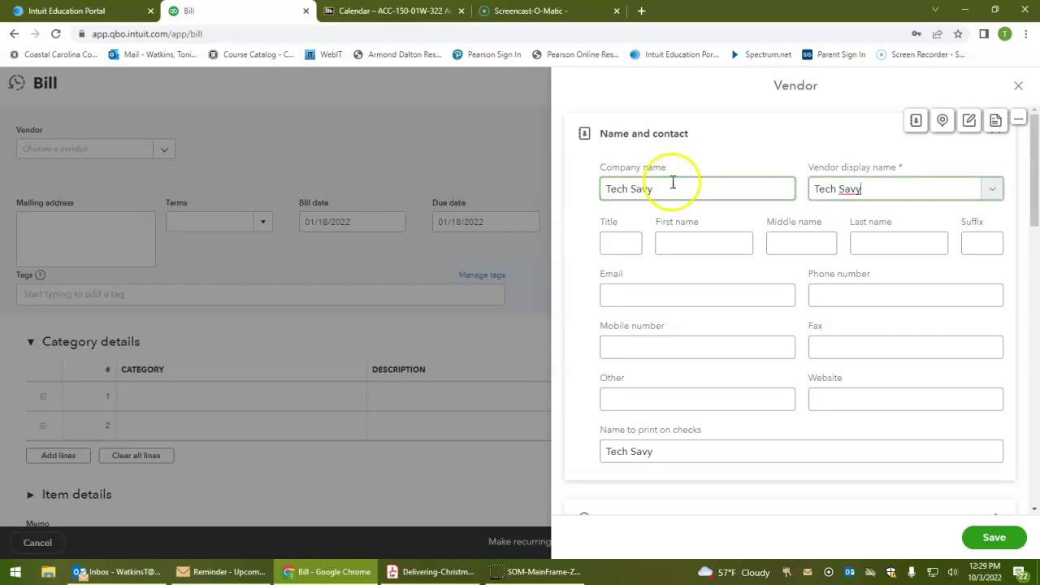
Fill in the vendor's e-mail address and correct both names to 'Tech Savvy'
{"action": "left_click", "coordinate": [660, 285]}
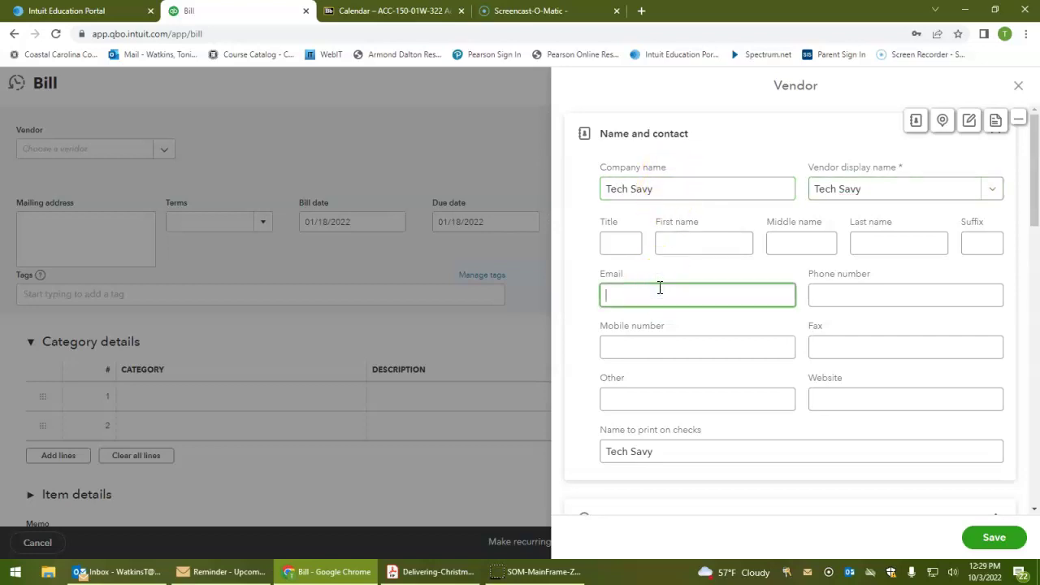
{"action": "left_click", "coordinate": [647, 190]}
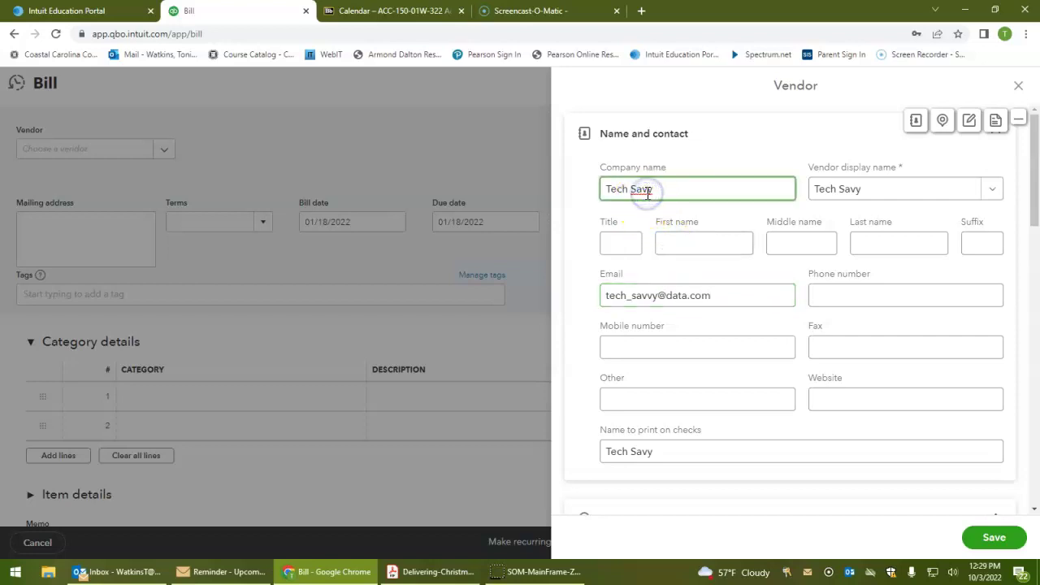
{"action": "type", "text": "v"}
{"action": "left_click", "coordinate": [855, 195]}
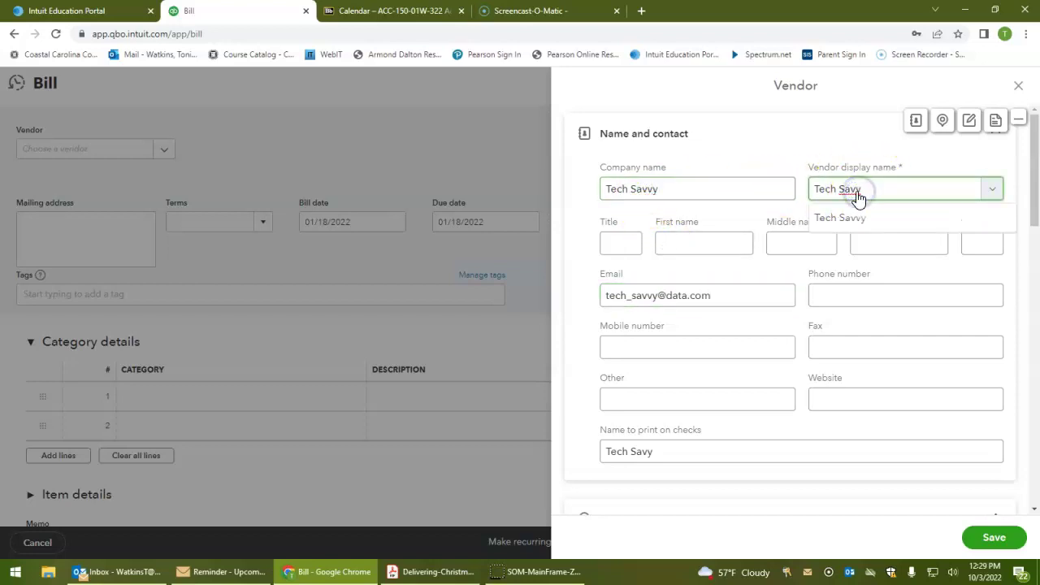
{"action": "left_click", "coordinate": [748, 237]}
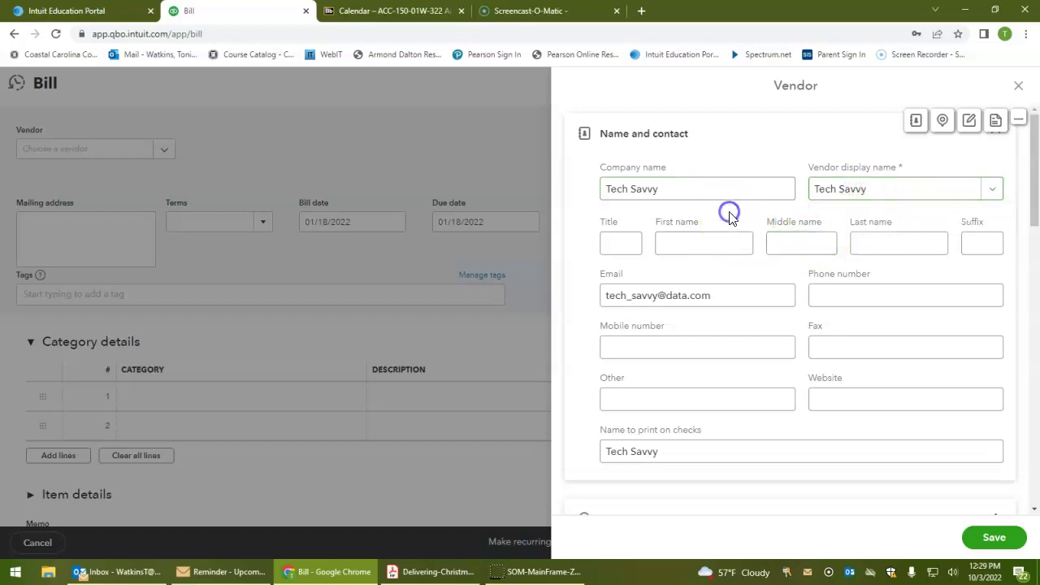
Enter the vendor's phone and fax numbers, correcting the phone's area code
{"action": "left_click", "coordinate": [855, 294]}
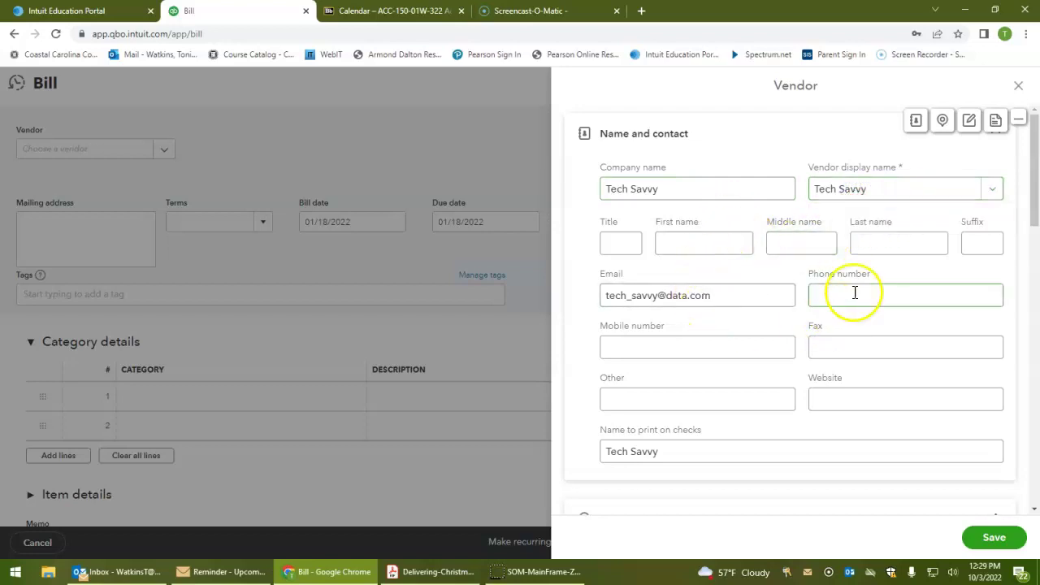
{"action": "type", "text": "910"}
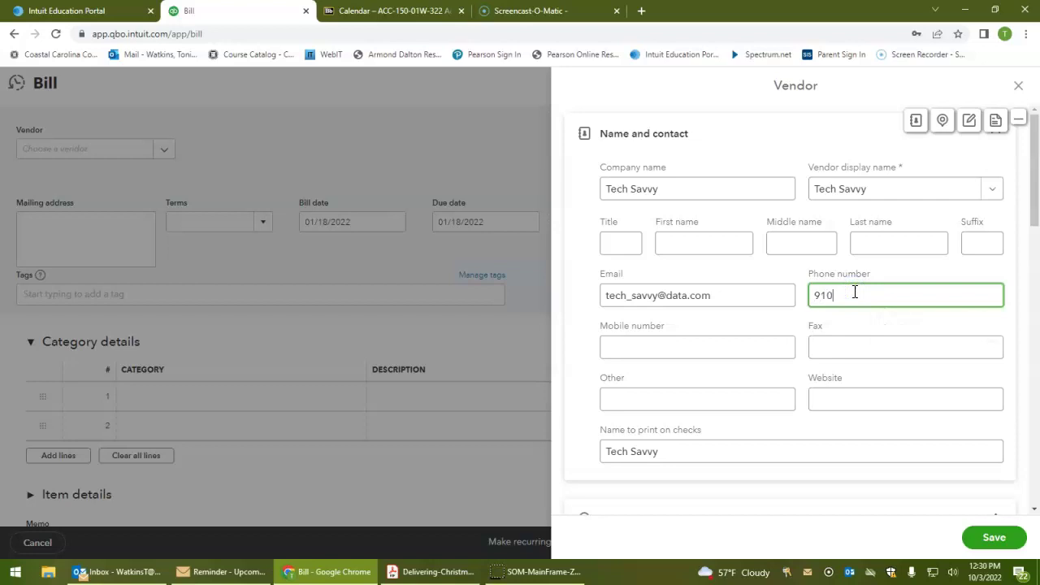
{"action": "type", "text": "-555-881+6"}
{"action": "key", "text": "BackSpace"}
{"action": "key", "text": "BackSpace"}
{"action": "type", "text": "6"}
{"action": "left_click", "coordinate": [898, 291]}
{"action": "left_click", "coordinate": [838, 351]}
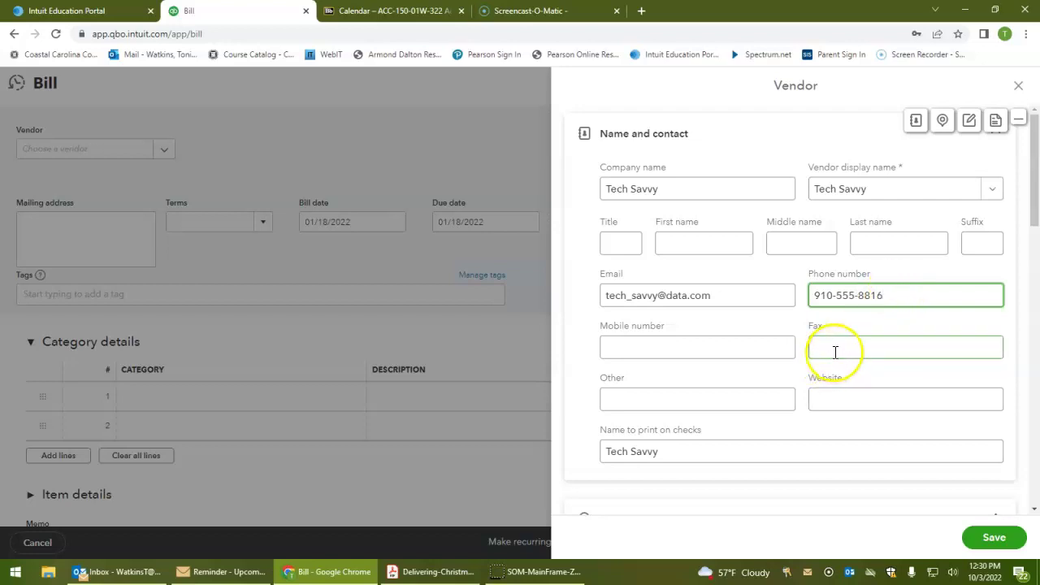
{"action": "double_click", "coordinate": [826, 296]}
{"action": "type", "text": "310"}
{"action": "left_click", "coordinate": [829, 348]}
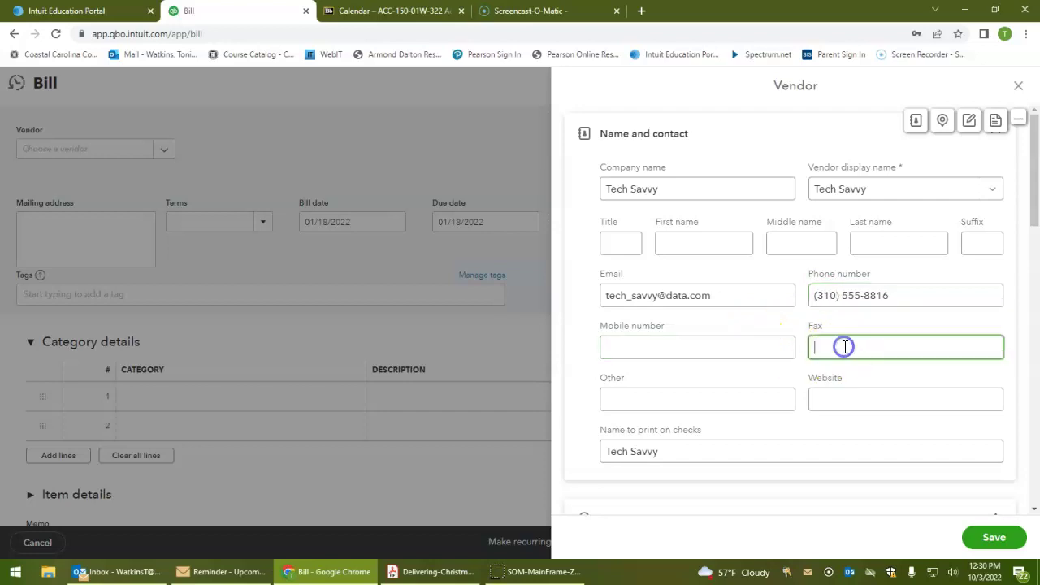
{"action": "type", "text": "310-555-6188"}
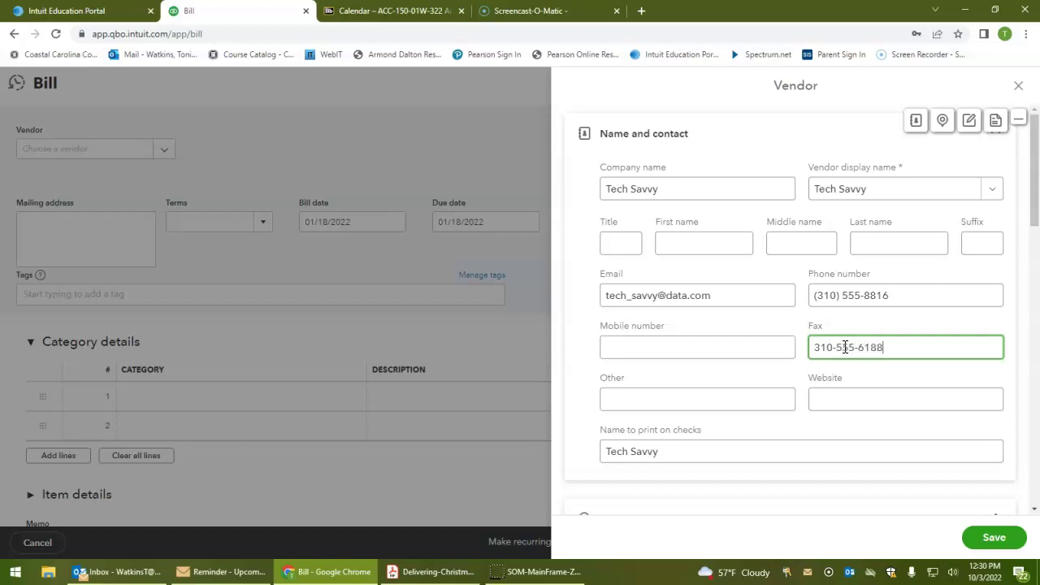
{"action": "left_click", "coordinate": [747, 410]}
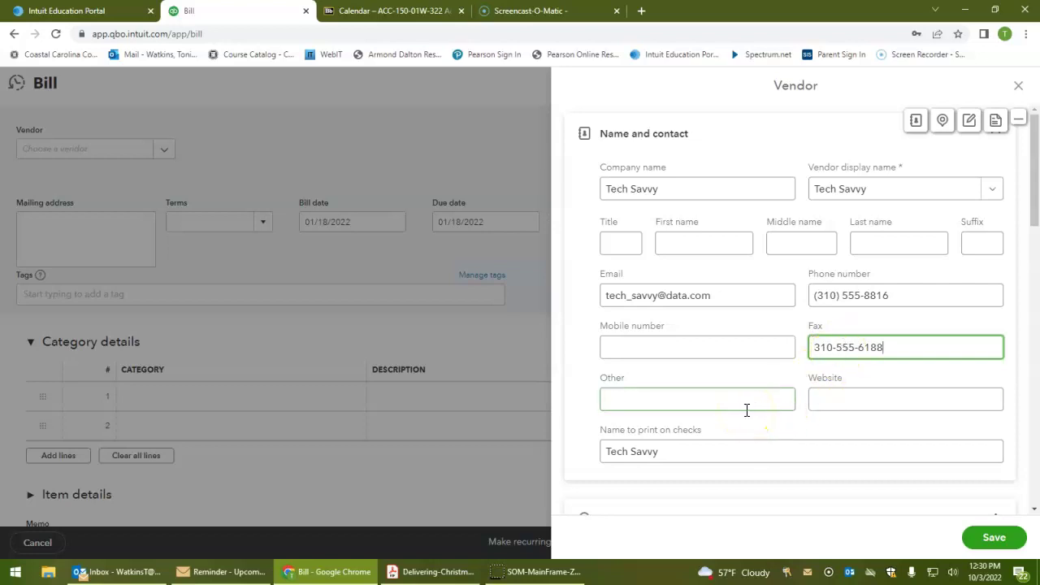
Fill in the vendor's street address, city, state and ZIP code
{"action": "scroll", "coordinate": [747, 410], "scroll_direction": "down", "scroll_amount": 1}
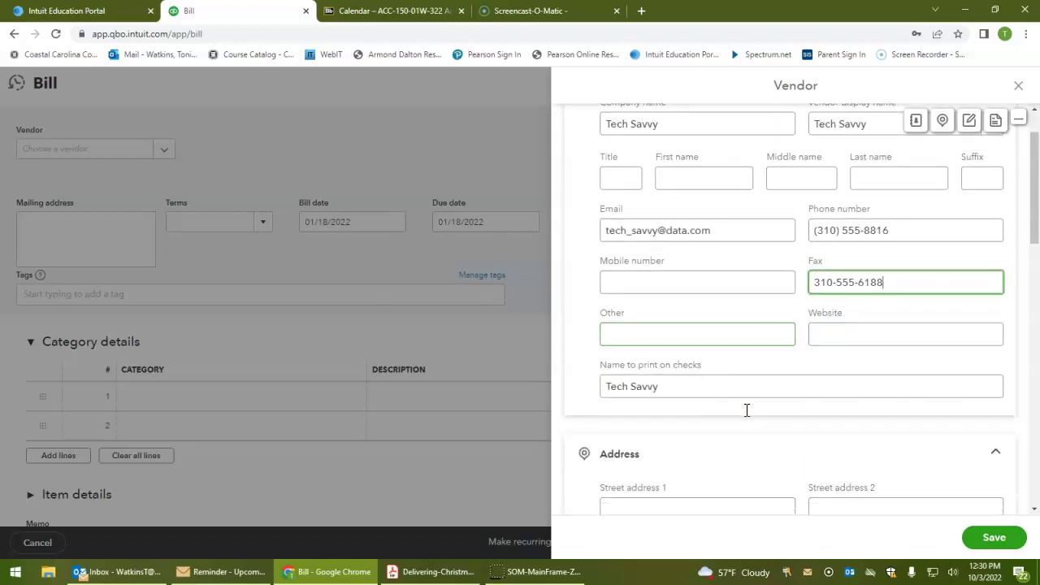
{"action": "left_click", "coordinate": [698, 321]}
{"action": "scroll", "coordinate": [693, 268], "scroll_direction": "down", "scroll_amount": 3}
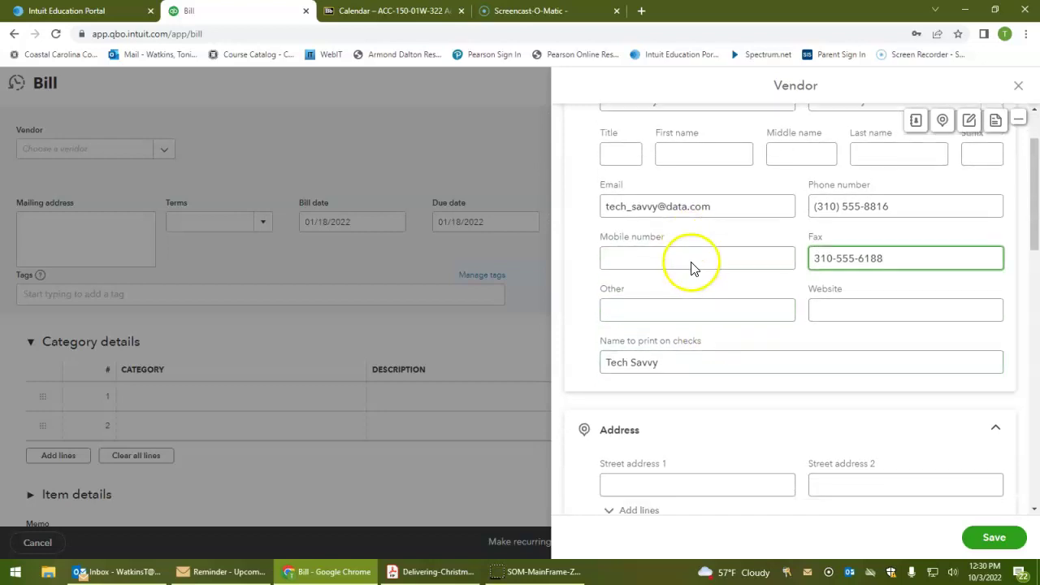
{"action": "left_click", "coordinate": [688, 312]}
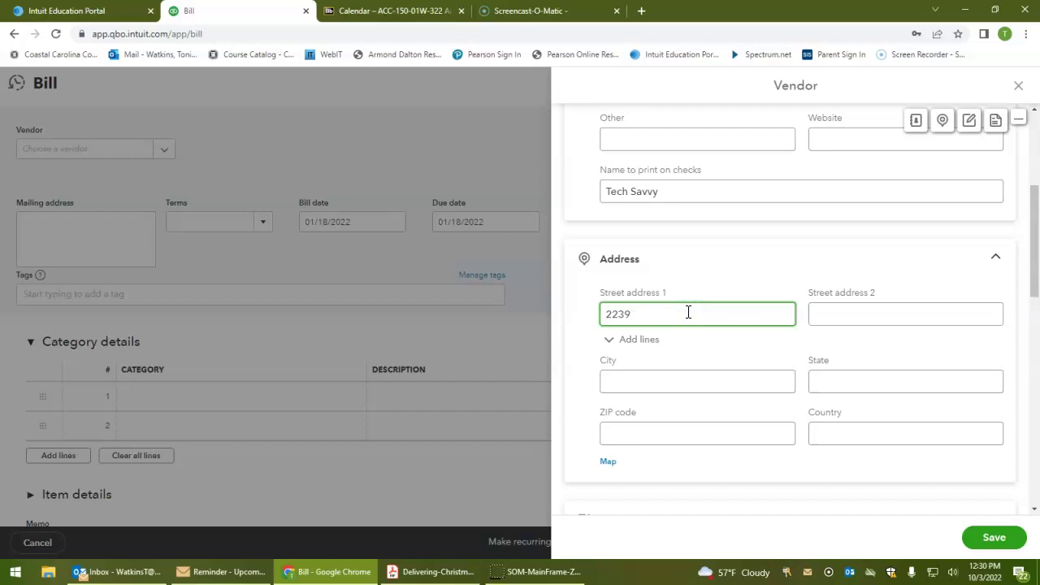
{"action": "key", "text": "Tab"}
{"action": "key", "text": "Tab"}
{"action": "key", "text": "Tab"}
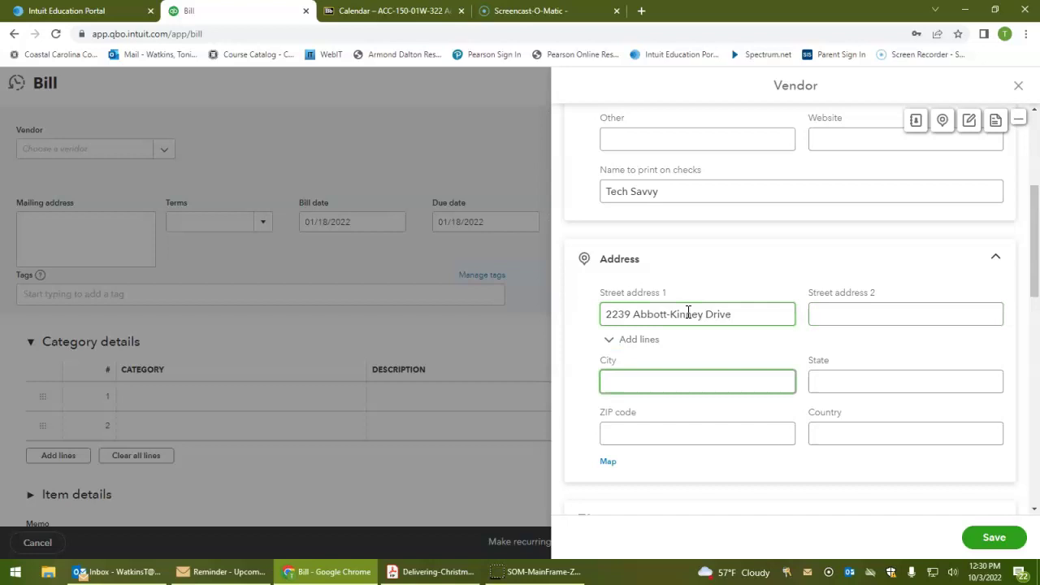
{"action": "type", "text": "Venice"}
{"action": "key", "text": "Tab"}
{"action": "type", "text": "CA"}
{"action": "key", "text": "Tab"}
{"action": "type", "text": "90291"}
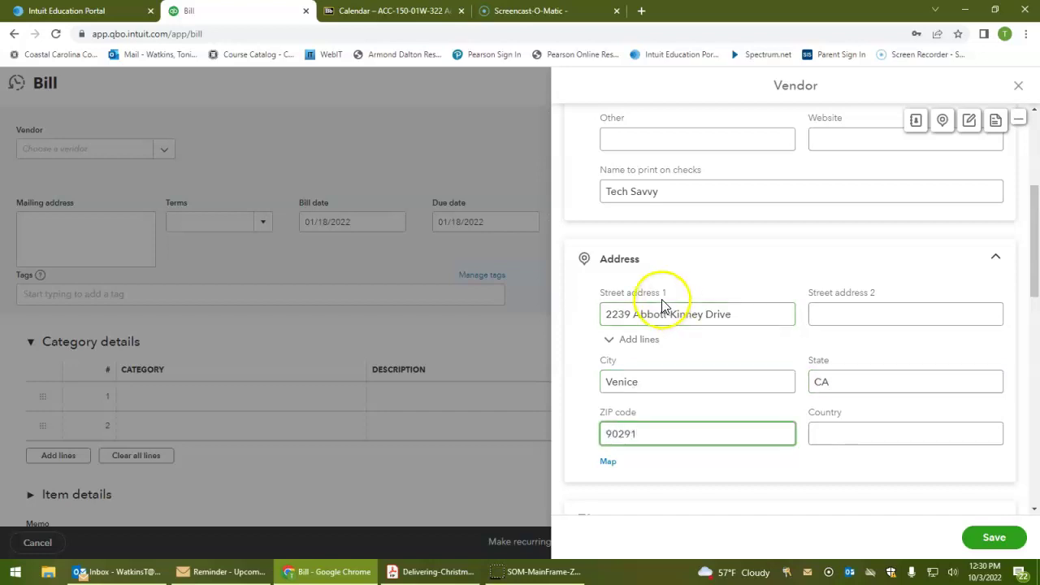
Set the vendor's payment terms to Net 30
{"action": "scroll", "coordinate": [721, 352], "scroll_direction": "down", "scroll_amount": 3}
{"action": "scroll", "coordinate": [721, 353], "scroll_direction": "down", "scroll_amount": 7}
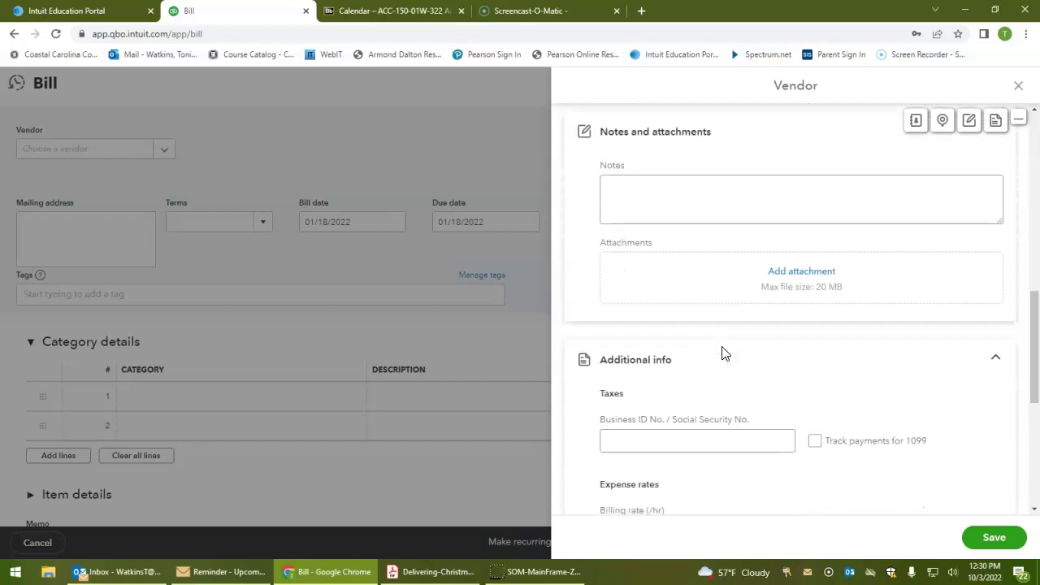
{"action": "left_click", "coordinate": [723, 364]}
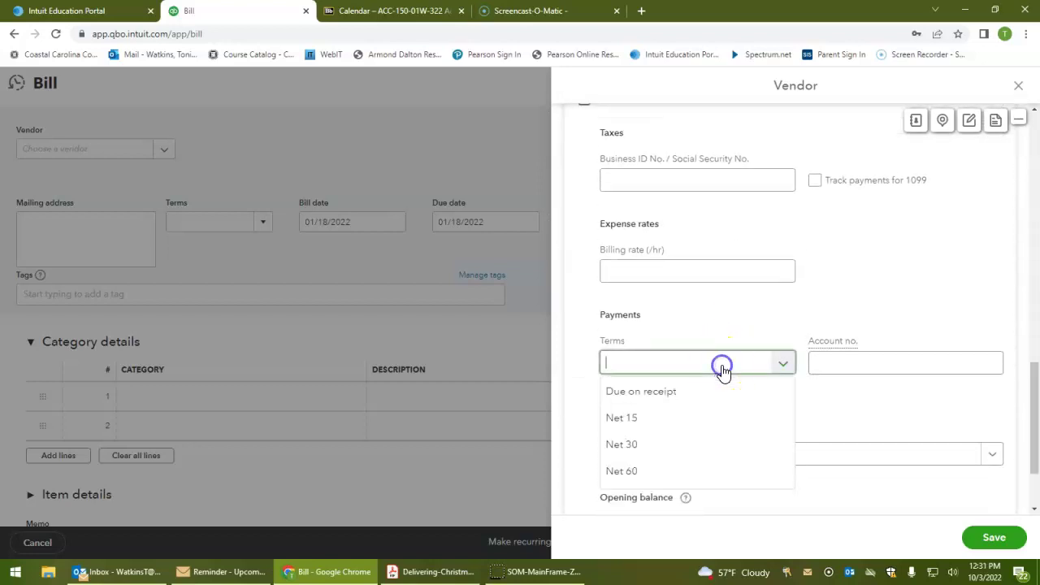
{"action": "left_click", "coordinate": [701, 459]}
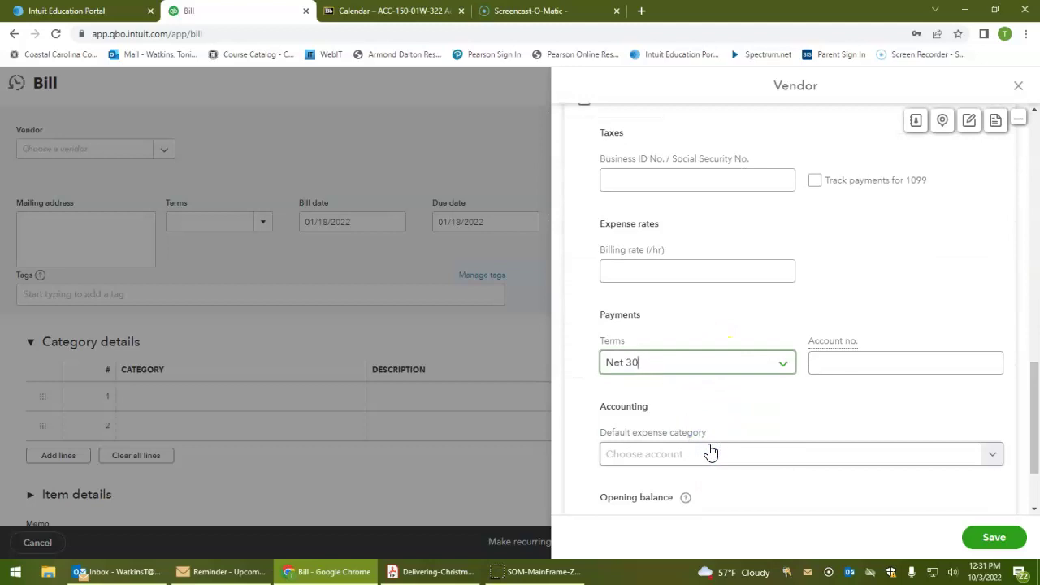
{"action": "scroll", "coordinate": [759, 437], "scroll_direction": "down", "scroll_amount": 1}
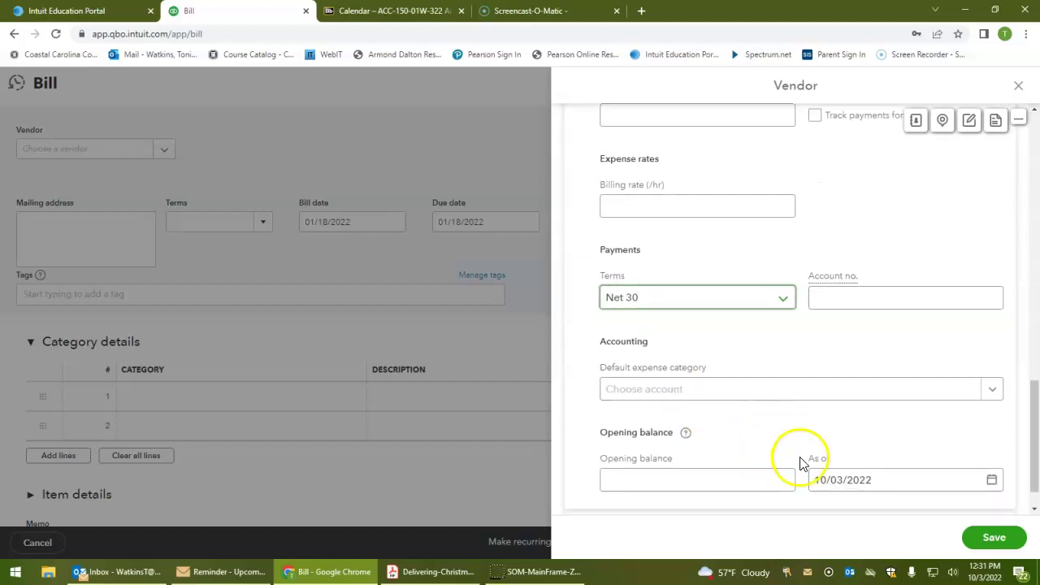
Save Tech Savvy as the bill's vendor and enter bill number 230
{"action": "left_click", "coordinate": [993, 539]}
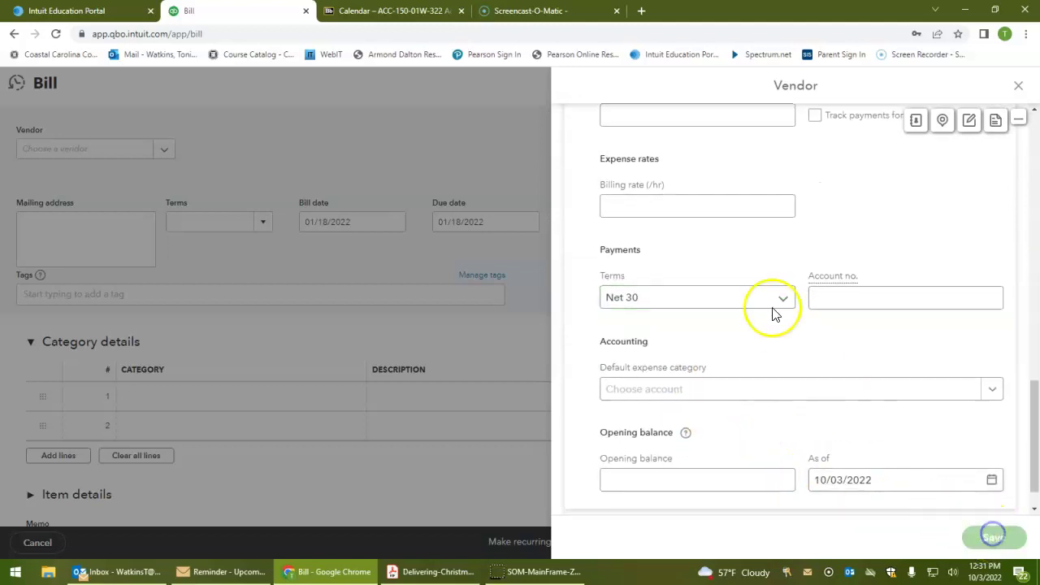
{"action": "left_click", "coordinate": [51, 148]}
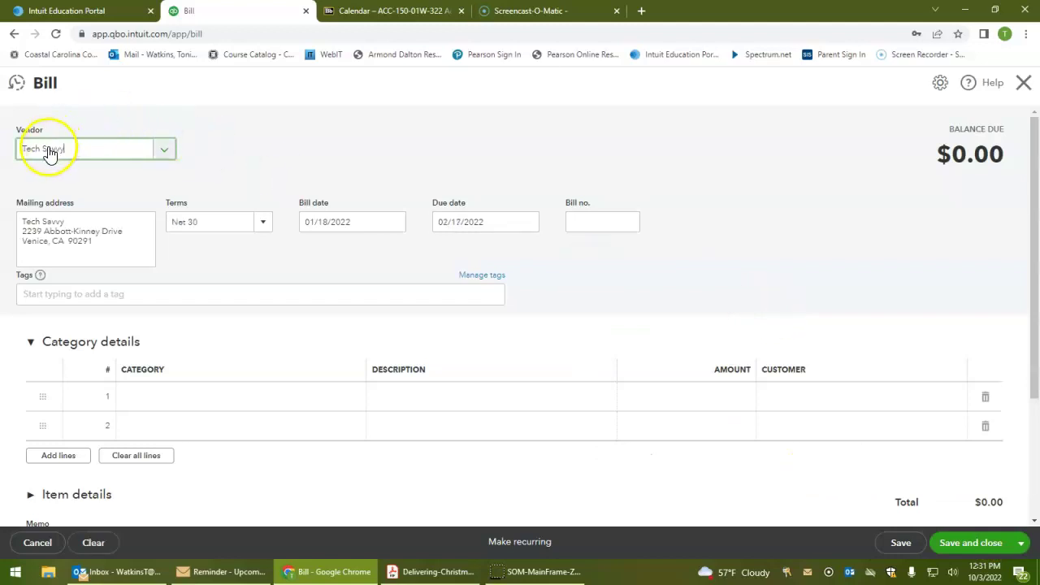
{"action": "left_click", "coordinate": [598, 221]}
{"action": "type", "text": "230"}
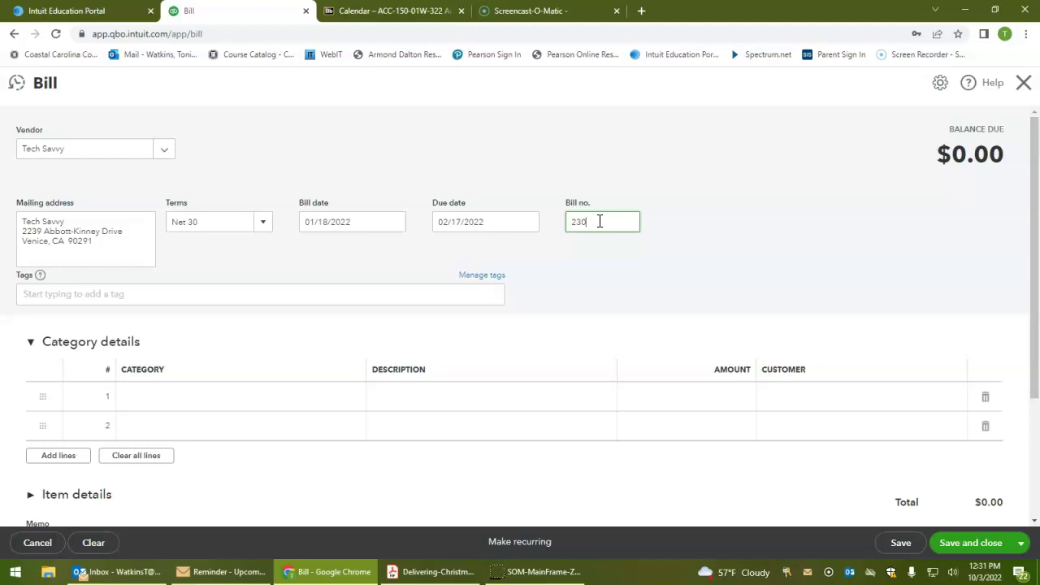
{"action": "scroll", "coordinate": [600, 221], "scroll_direction": "down", "scroll_amount": 1}
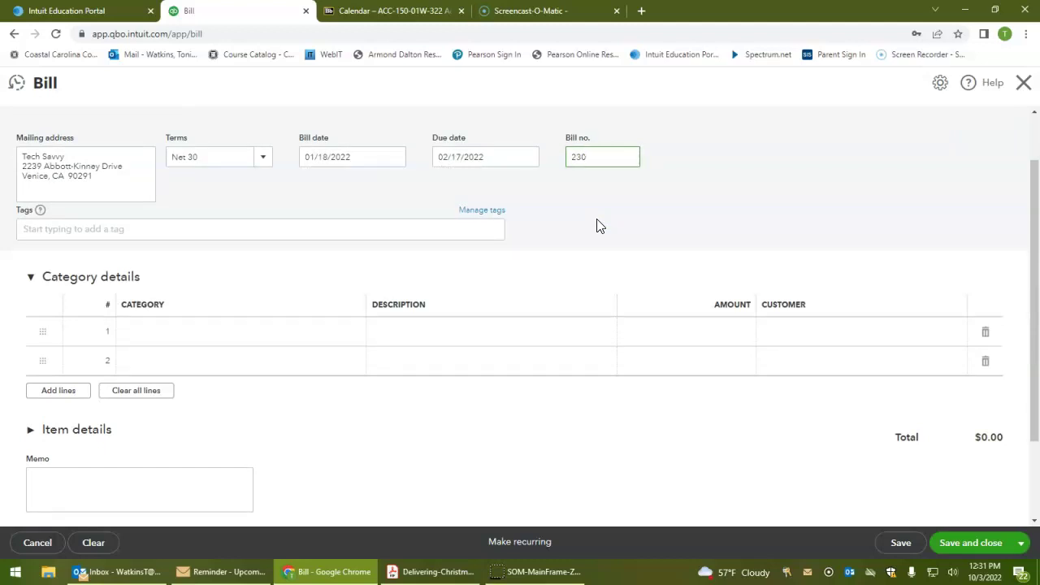
Charge 75.00 to Equipment rental on the bill's first category line
{"action": "left_click", "coordinate": [264, 329]}
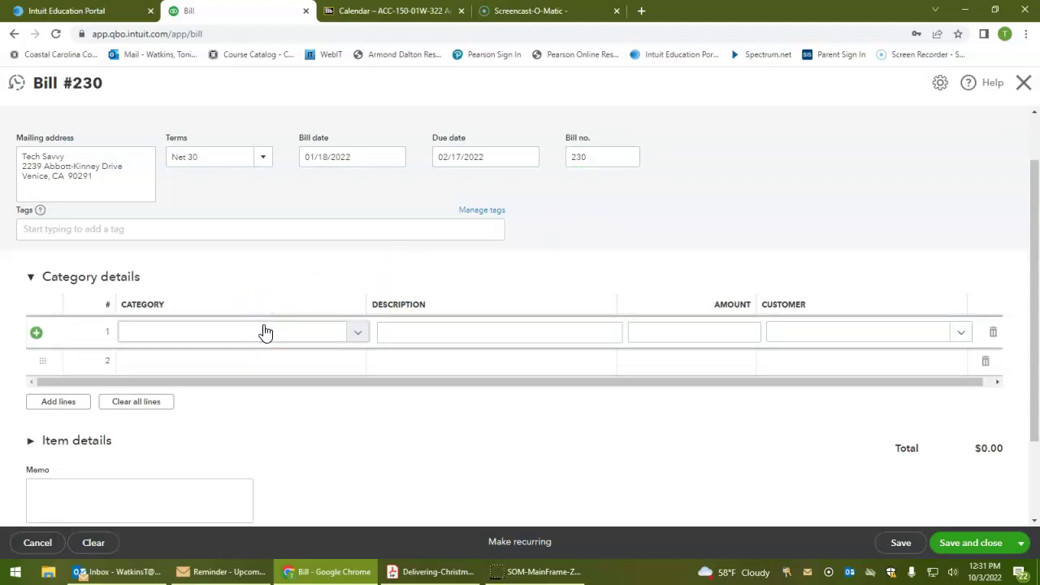
{"action": "left_click", "coordinate": [263, 331]}
{"action": "type", "text": "e"}
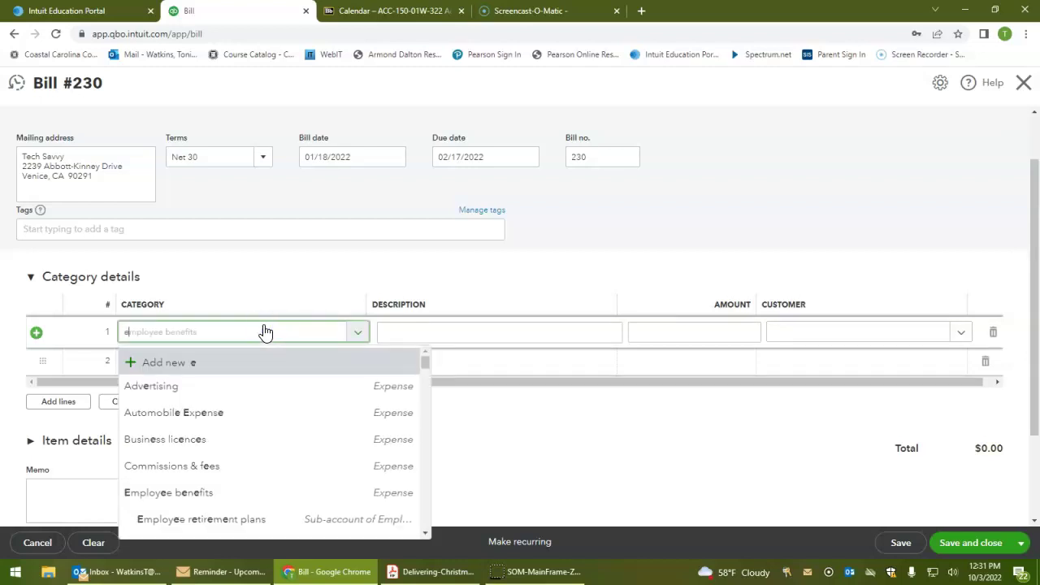
{"action": "type", "text": "quip"}
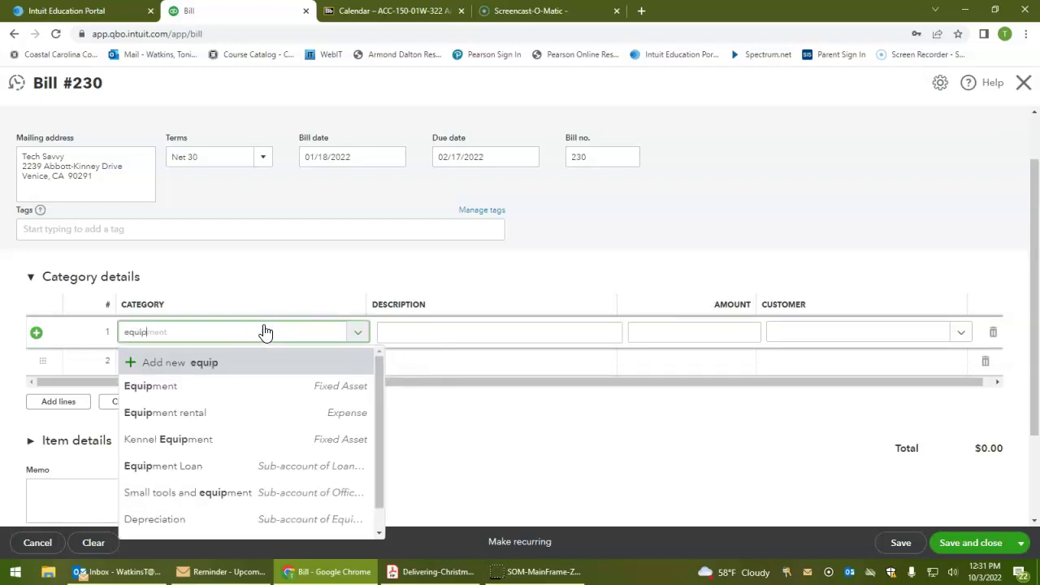
{"action": "left_click", "coordinate": [232, 414]}
{"action": "key", "text": "Tab"}
{"action": "type", "text": "75"}
{"action": "key", "text": "Tab"}
{"action": "key", "text": "Tab"}
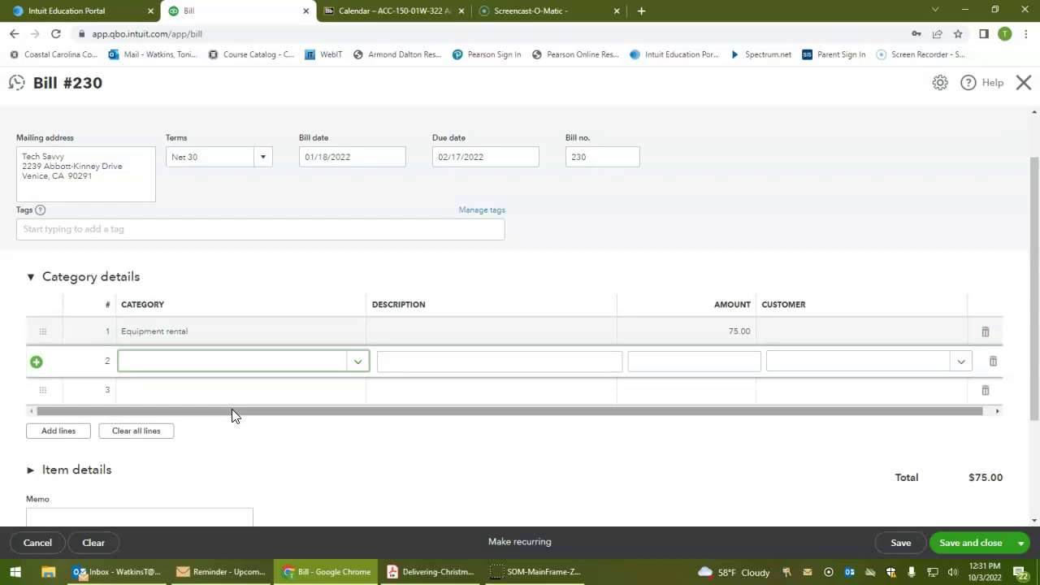
{"action": "left_click", "coordinate": [357, 361]}
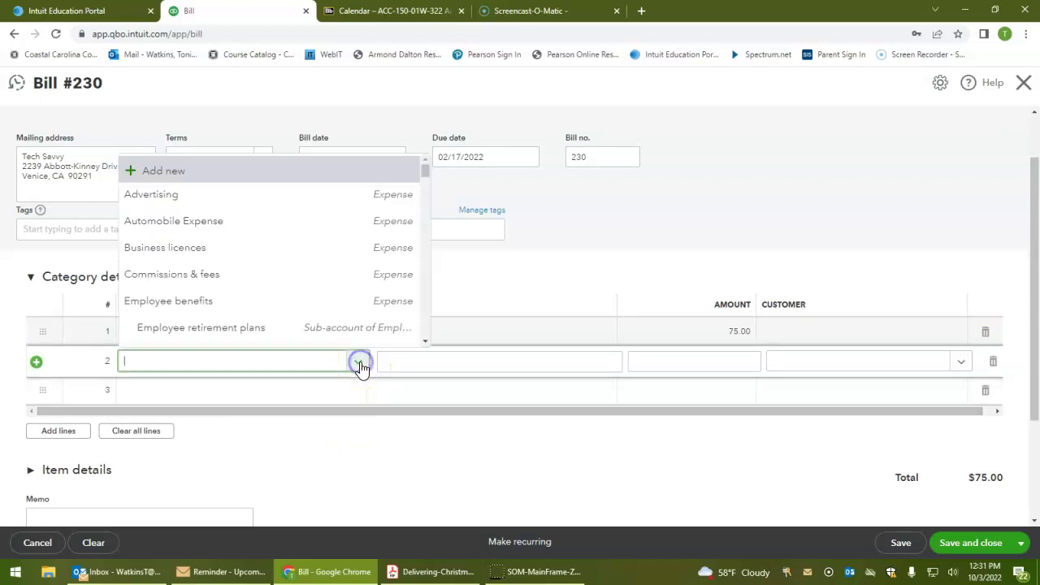
Start a new Expenses account named Computer Repair with detail type Repair & Maintenance
{"action": "left_click", "coordinate": [171, 170]}
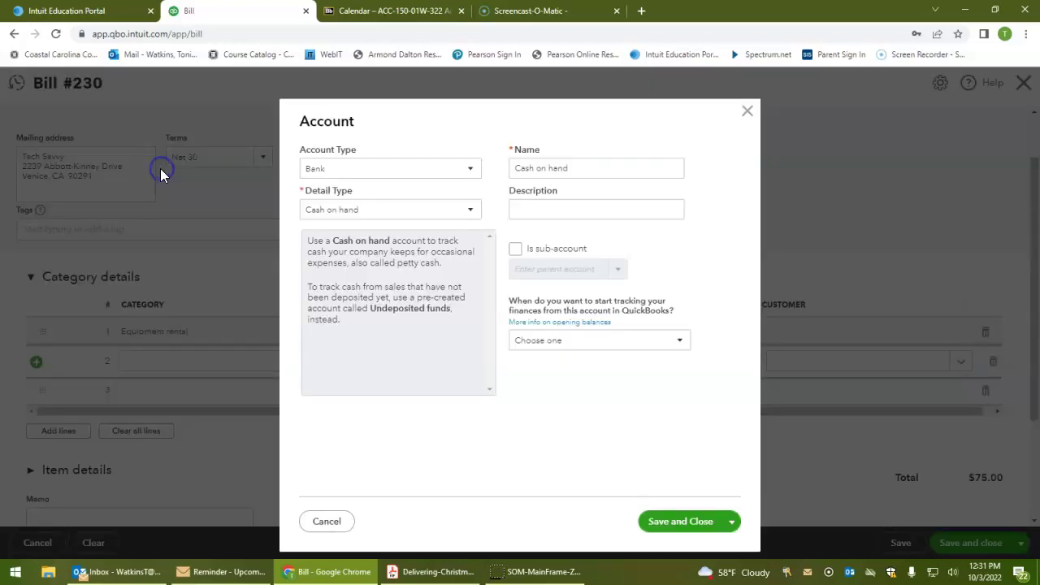
{"action": "left_click", "coordinate": [360, 168]}
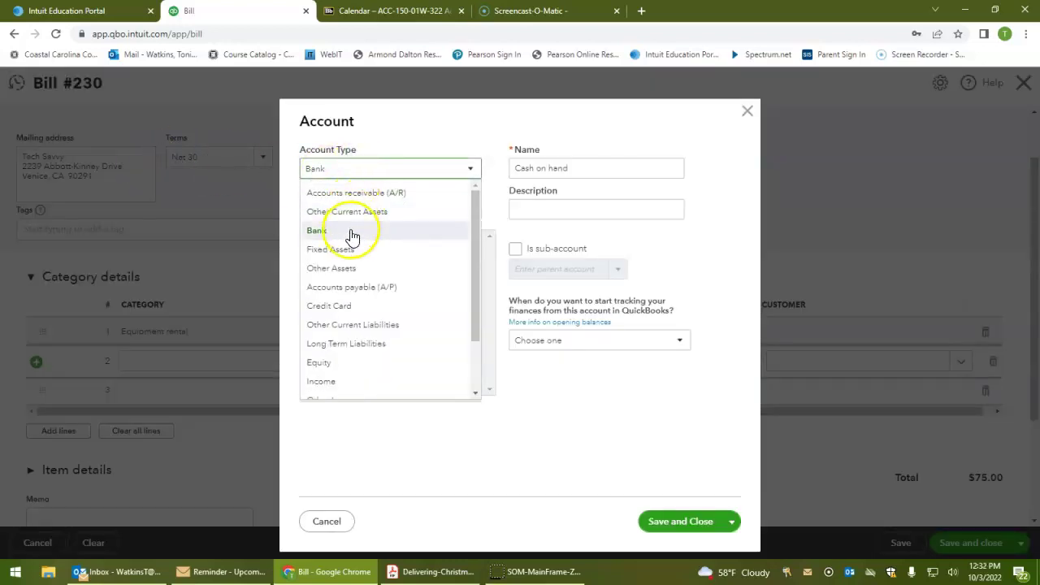
{"action": "scroll", "coordinate": [364, 272], "scroll_direction": "down", "scroll_amount": 2}
{"action": "left_click", "coordinate": [359, 375]}
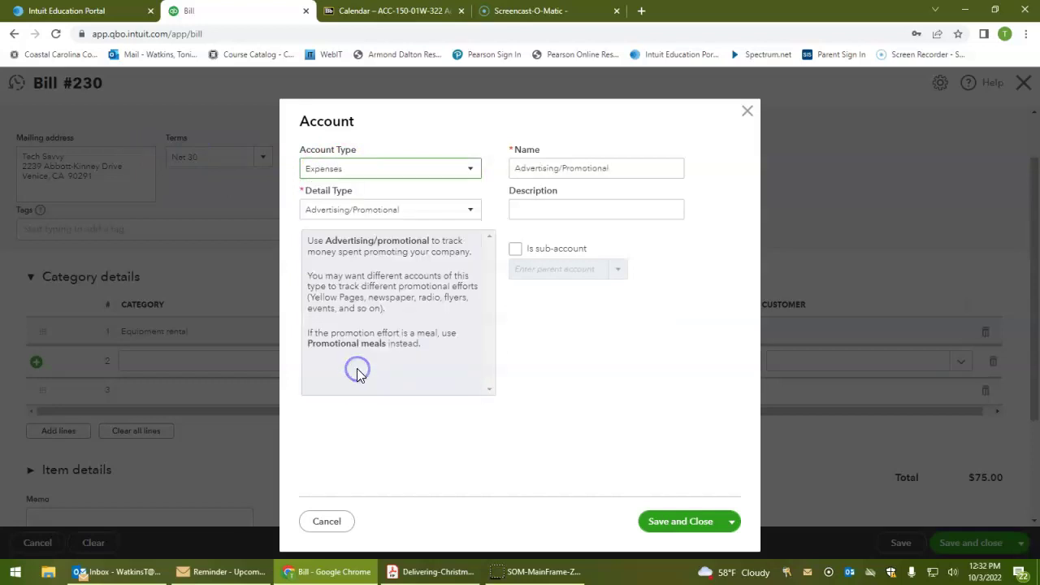
{"action": "left_click_drag", "start_coordinate": [634, 162], "coordinate": [502, 170]}
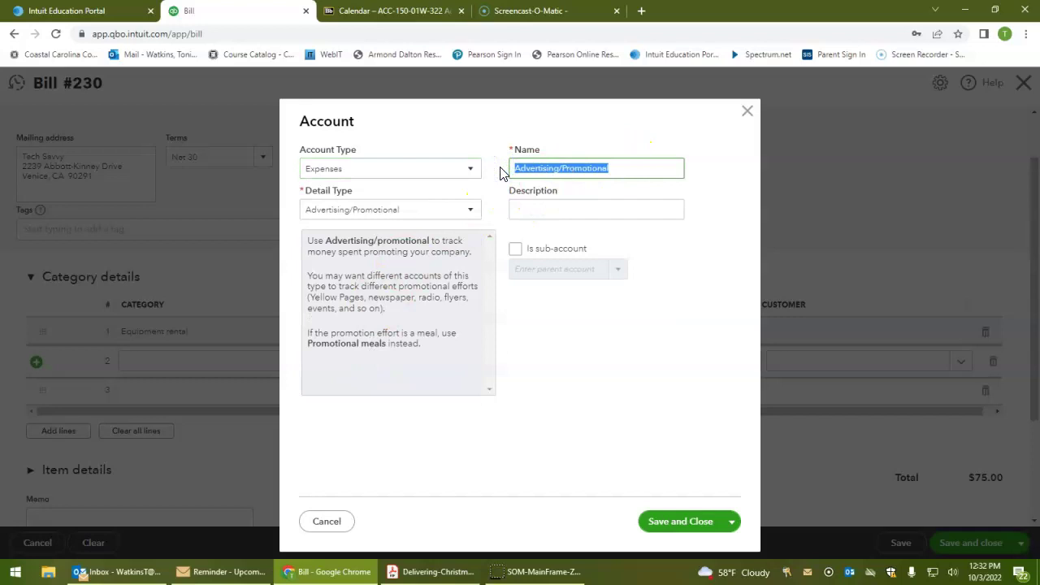
{"action": "type", "text": "Computer Repair"}
{"action": "key", "text": "Tab"}
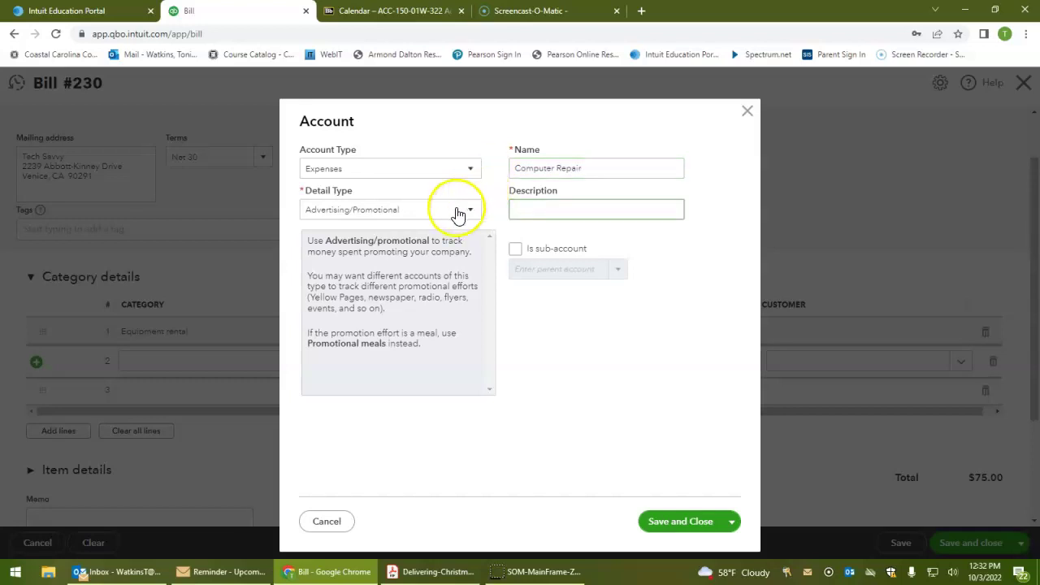
{"action": "left_click", "coordinate": [460, 210]}
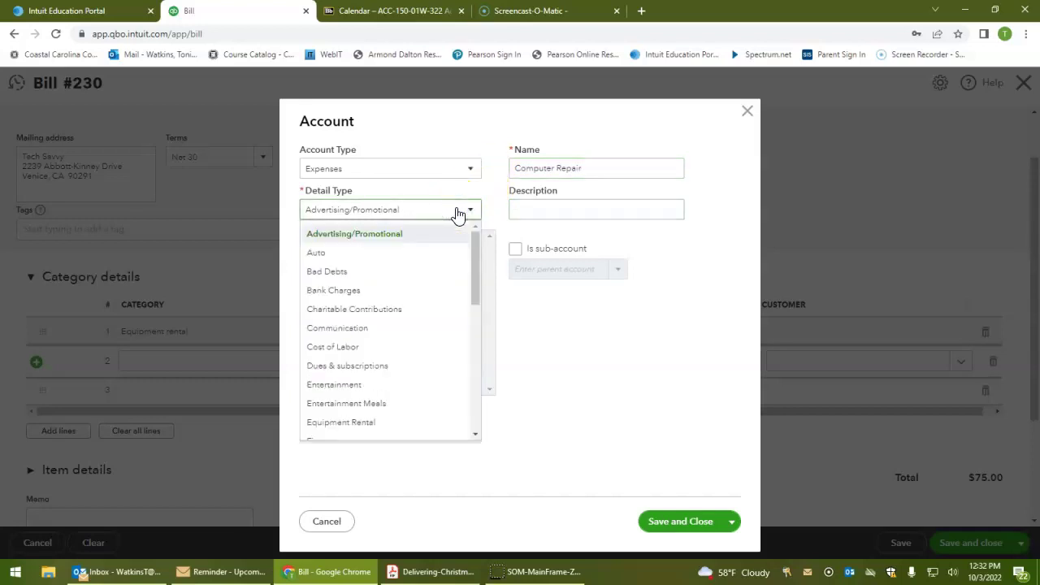
{"action": "scroll", "coordinate": [439, 284], "scroll_direction": "down", "scroll_amount": 2}
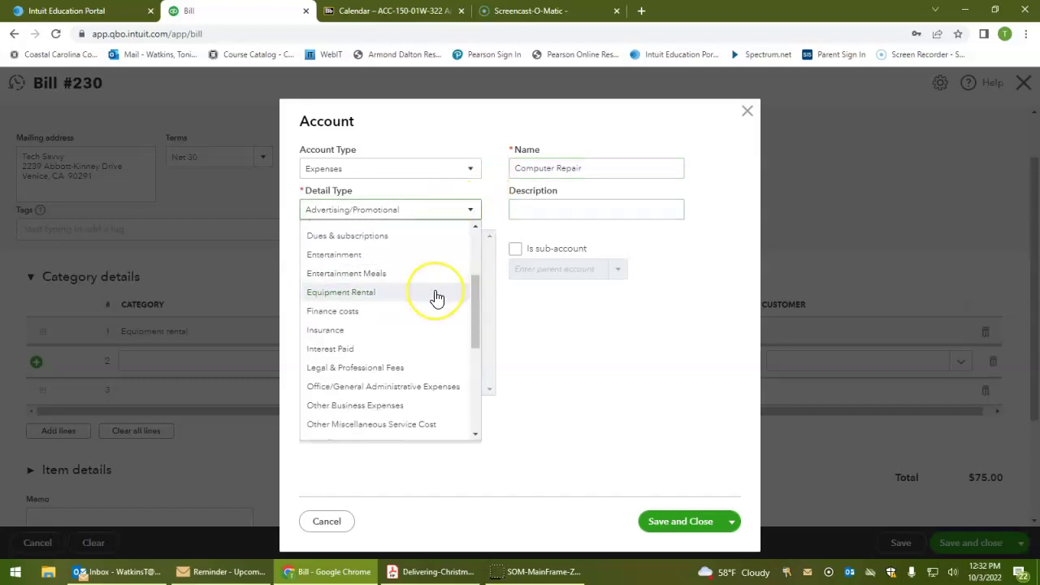
{"action": "scroll", "coordinate": [436, 297], "scroll_direction": "down", "scroll_amount": 5}
{"action": "left_click", "coordinate": [377, 297]}
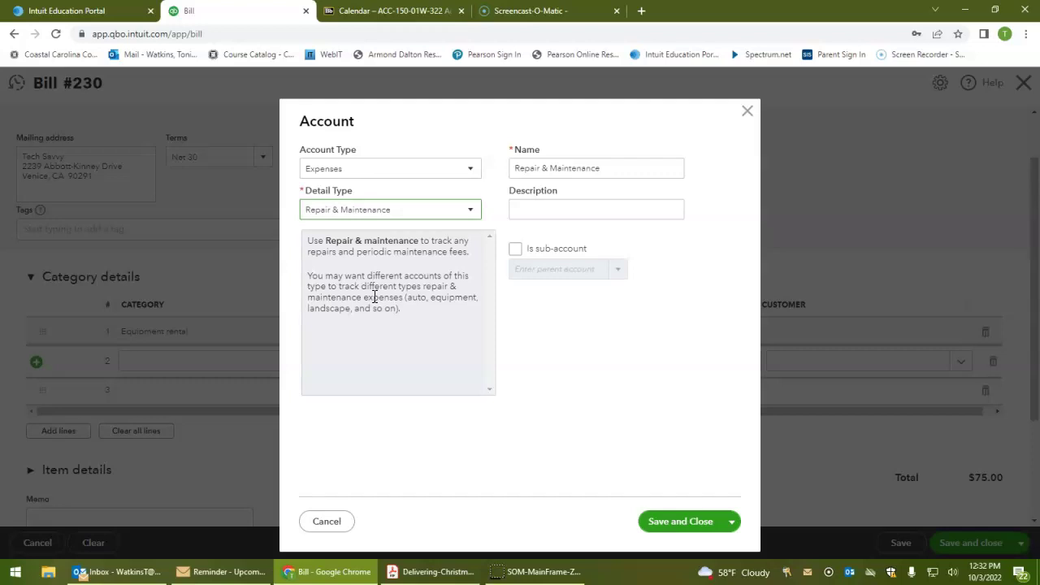
Make Computer Repair a sub-account of Repairs & maintenance and save it
{"action": "left_click", "coordinate": [620, 210]}
{"action": "left_click", "coordinate": [516, 249]}
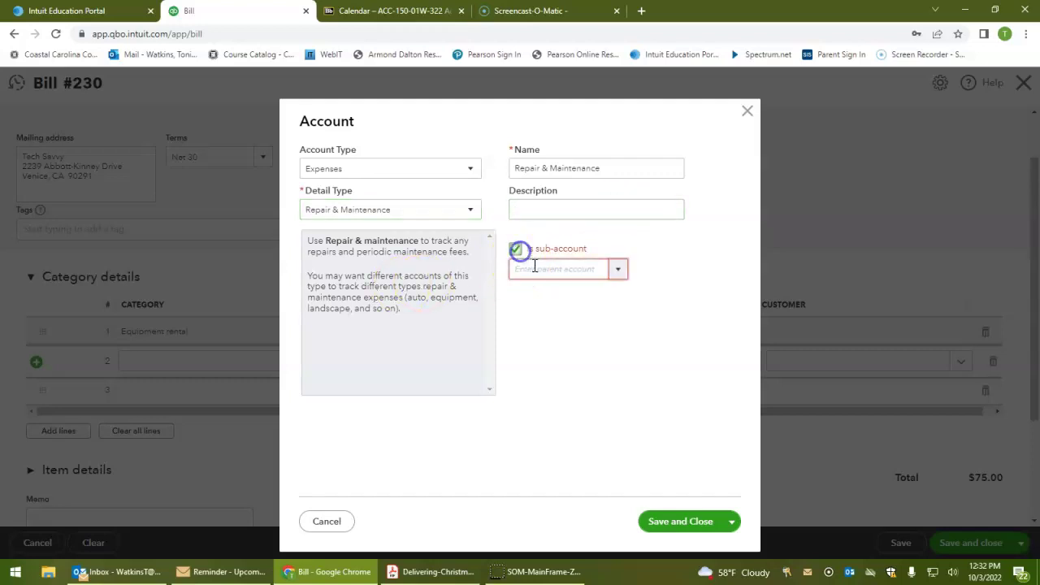
{"action": "left_click", "coordinate": [557, 271]}
{"action": "type", "text": "repa"}
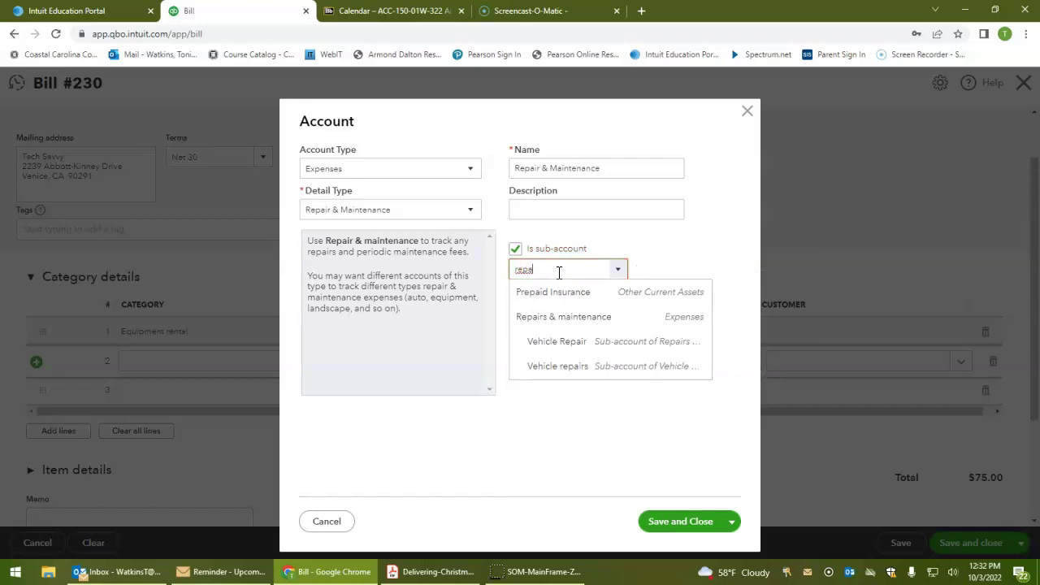
{"action": "left_click", "coordinate": [553, 317]}
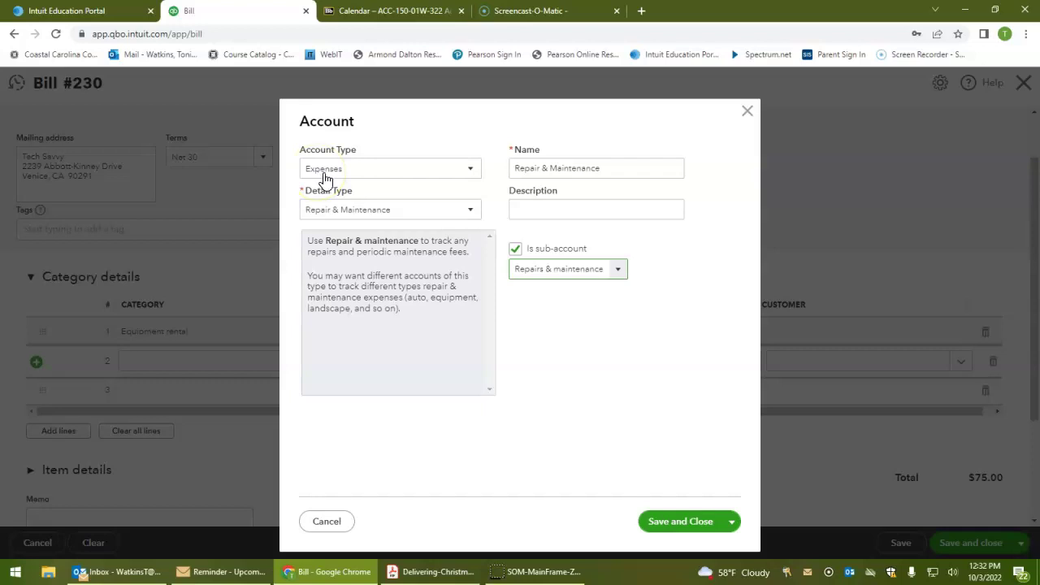
{"action": "left_click", "coordinate": [339, 221]}
{"action": "left_click_drag", "start_coordinate": [620, 170], "coordinate": [482, 172]}
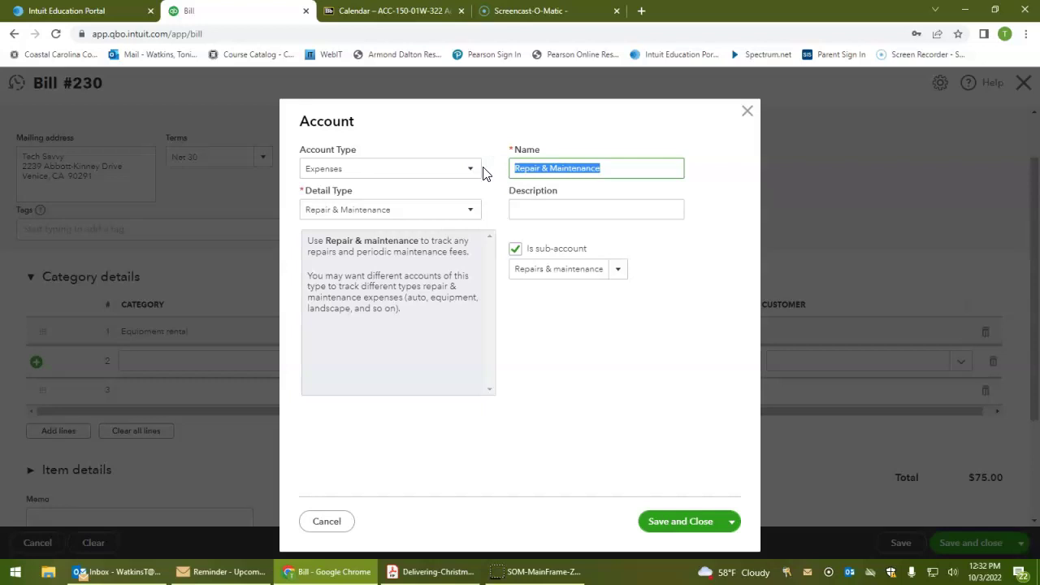
{"action": "type", "text": "Computer "}
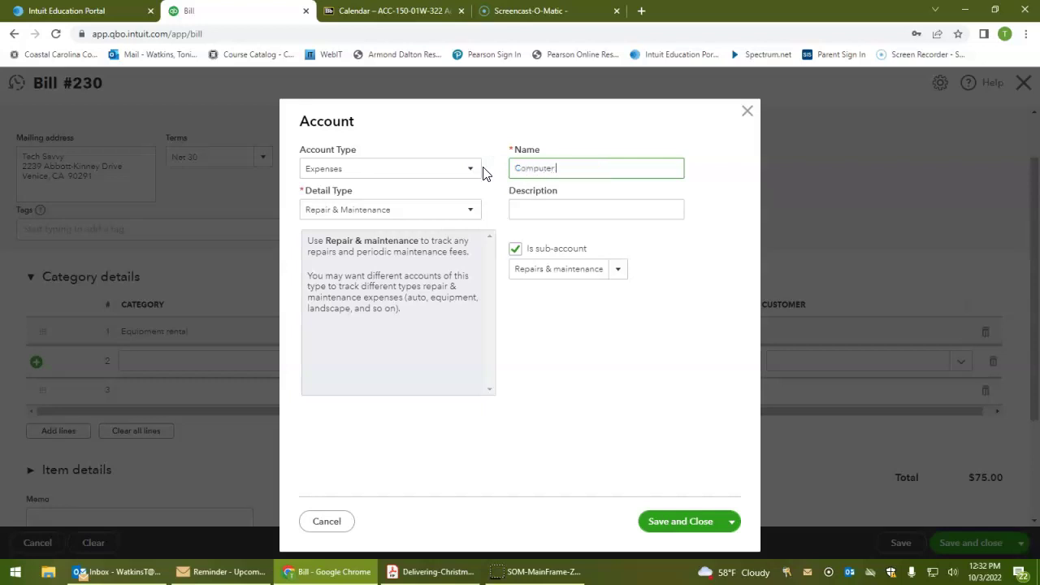
{"action": "type", "text": "Repair"}
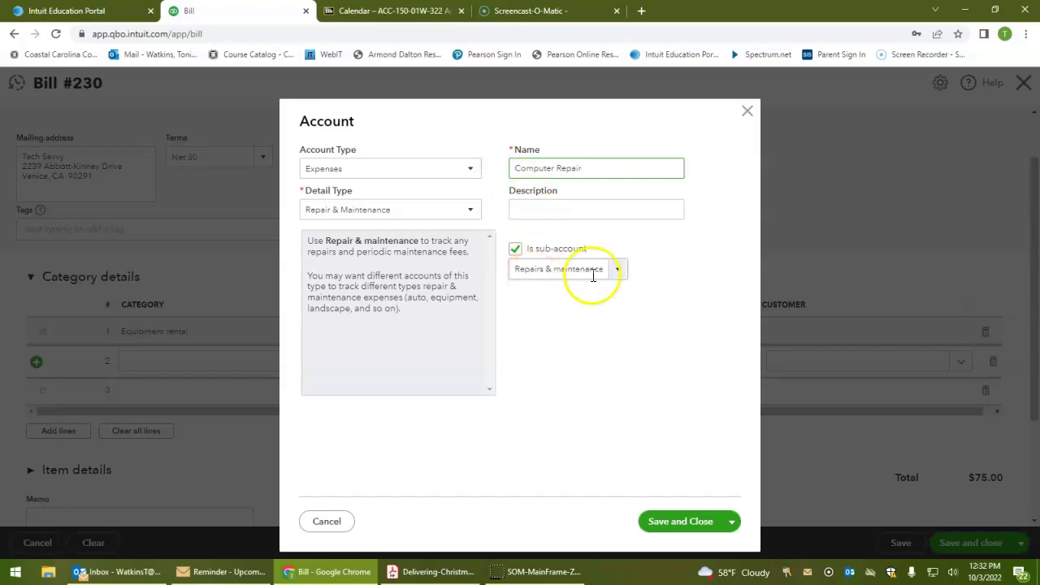
{"action": "left_click", "coordinate": [668, 521]}
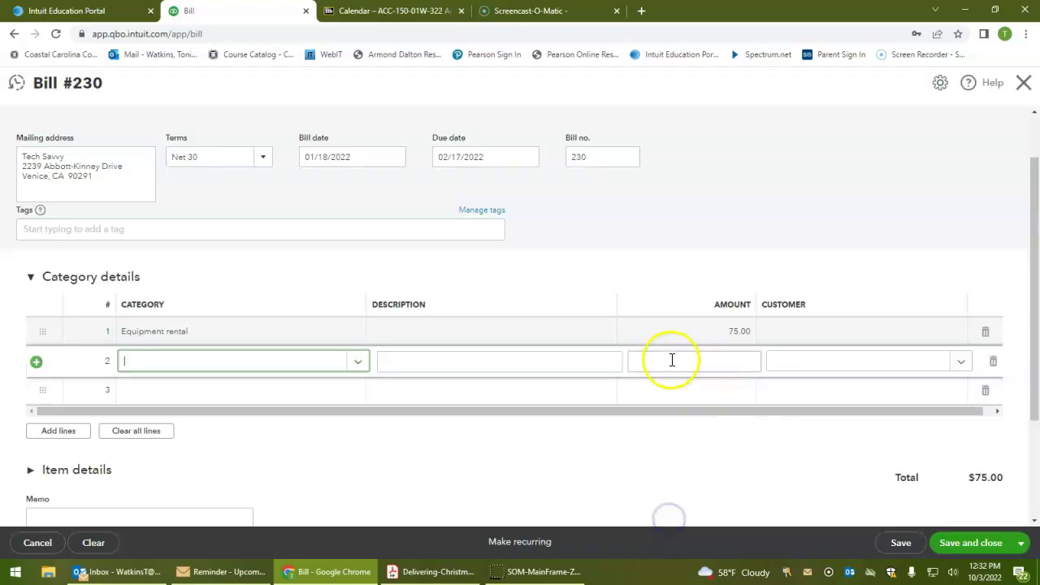
Enter 200.00 on line 2 and add the memo 'One-Month Computer Rental & Computer Repair'
{"action": "left_click", "coordinate": [666, 355]}
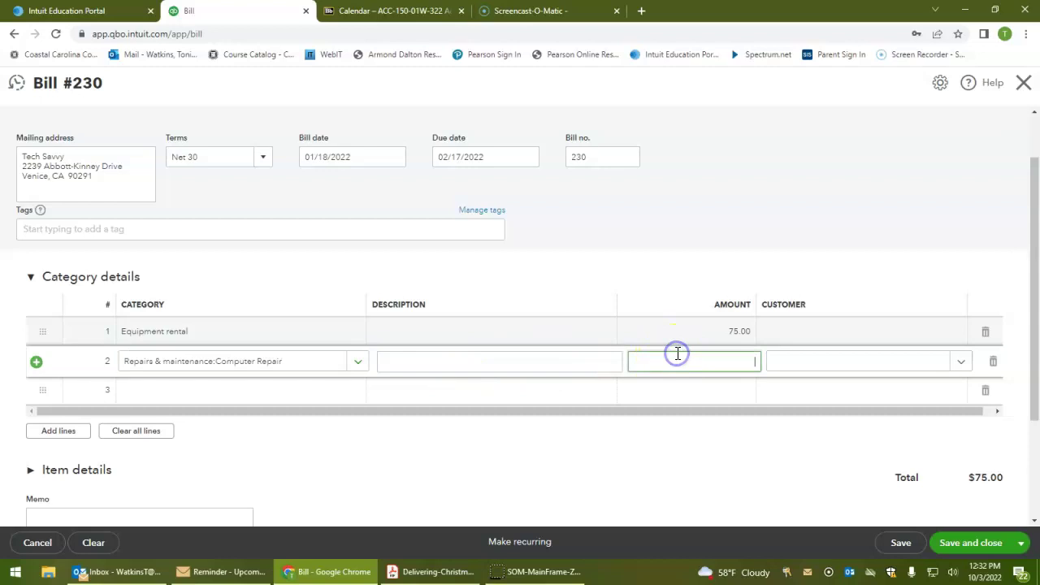
{"action": "type", "text": "200.00"}
{"action": "left_click", "coordinate": [683, 329]}
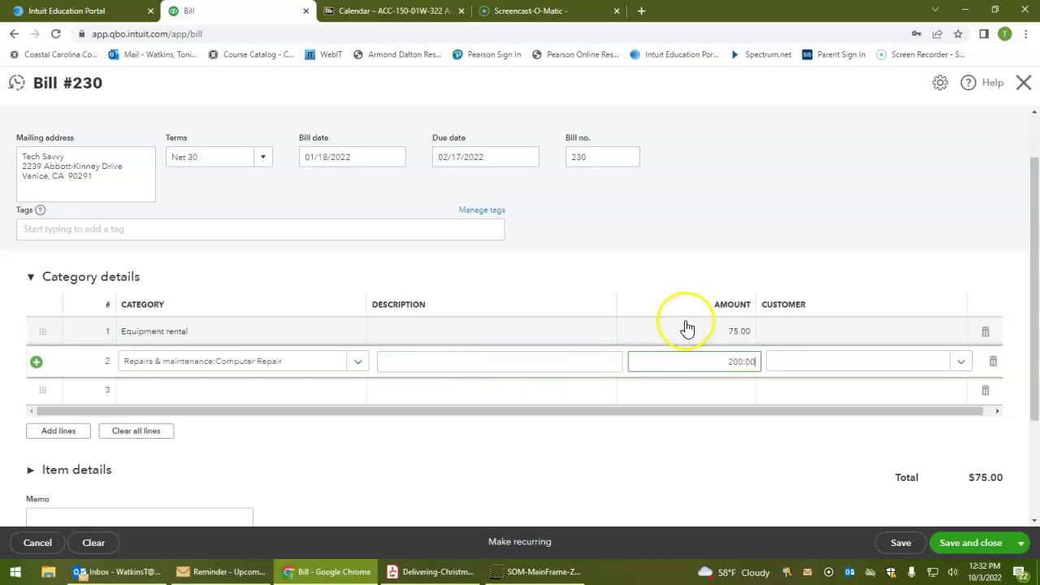
{"action": "left_click", "coordinate": [702, 360]}
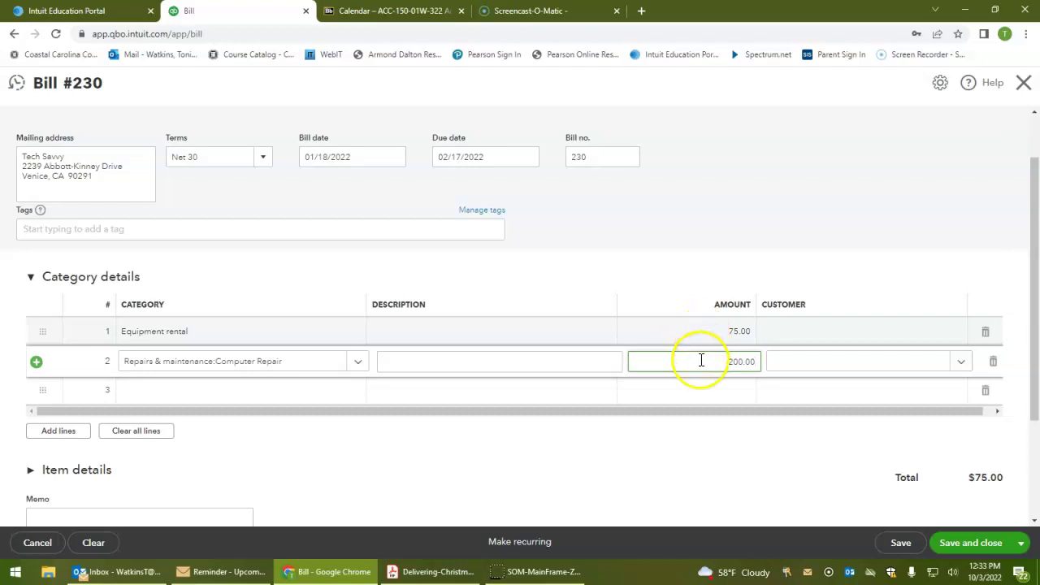
{"action": "left_click", "coordinate": [583, 490]}
{"action": "scroll", "coordinate": [580, 485], "scroll_direction": "down", "scroll_amount": 3}
{"action": "left_click", "coordinate": [187, 492]}
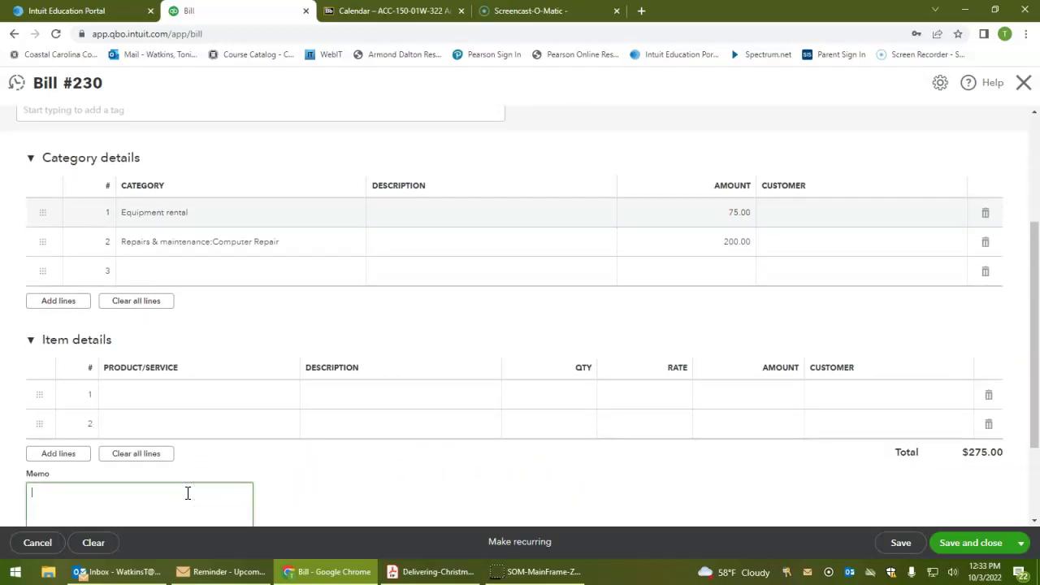
{"action": "type", "text": "One-Month Computer"}
{"action": "type", "text": "Rental & Computer Repair"}
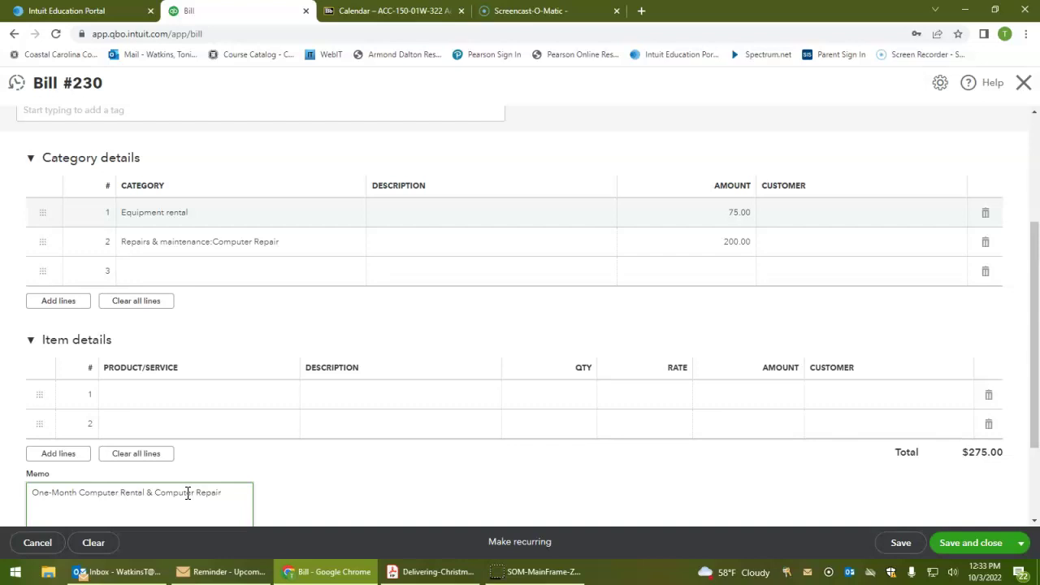
{"action": "scroll", "coordinate": [777, 493], "scroll_direction": "up", "scroll_amount": 3}
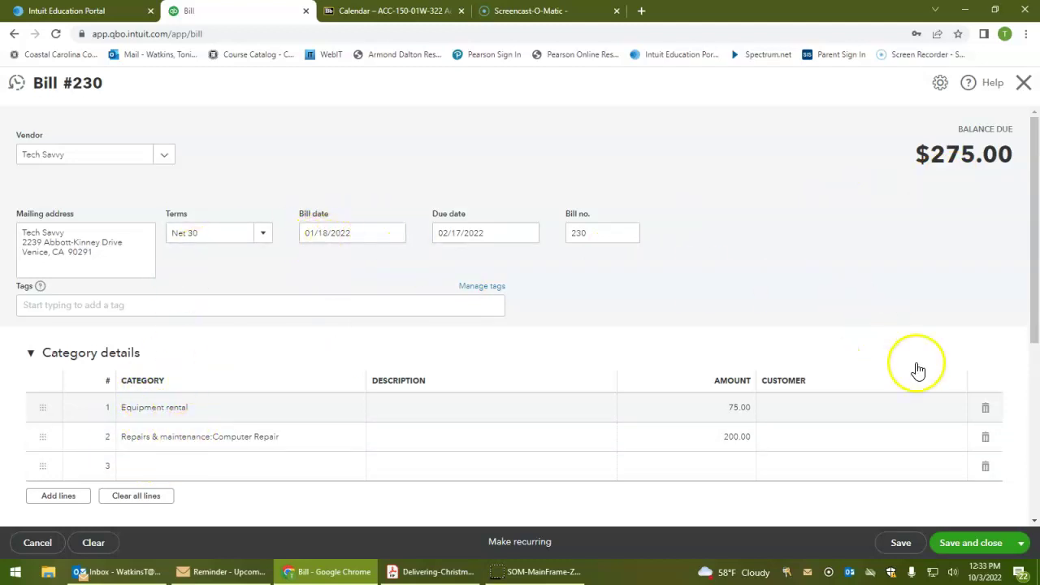
Save and close bill 230, then bring up the + New menu from the Journal Report
{"action": "left_click", "coordinate": [978, 550]}
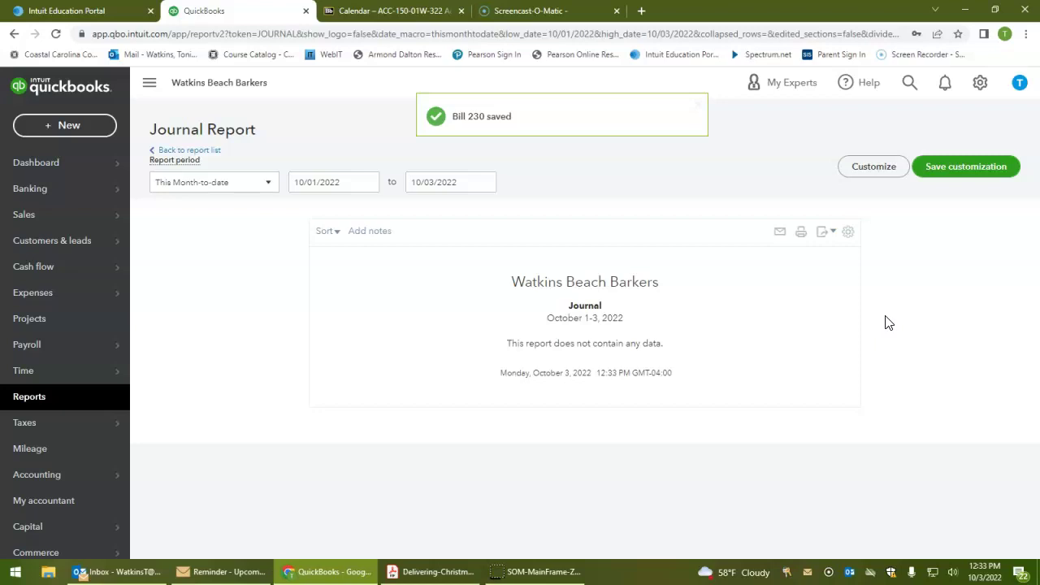
{"action": "left_click", "coordinate": [887, 335]}
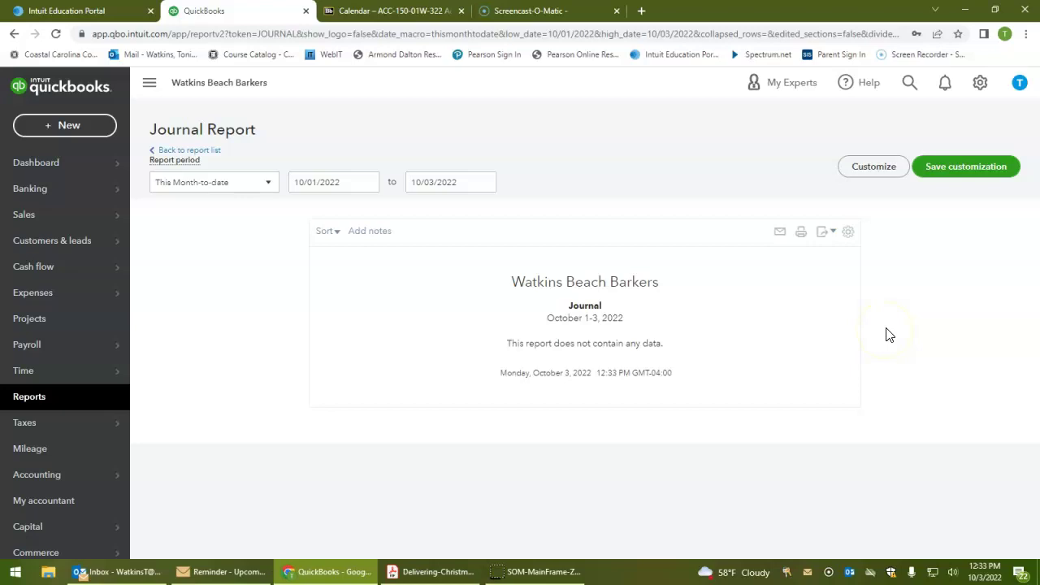
{"action": "left_click", "coordinate": [792, 321]}
{"action": "left_click", "coordinate": [63, 125]}
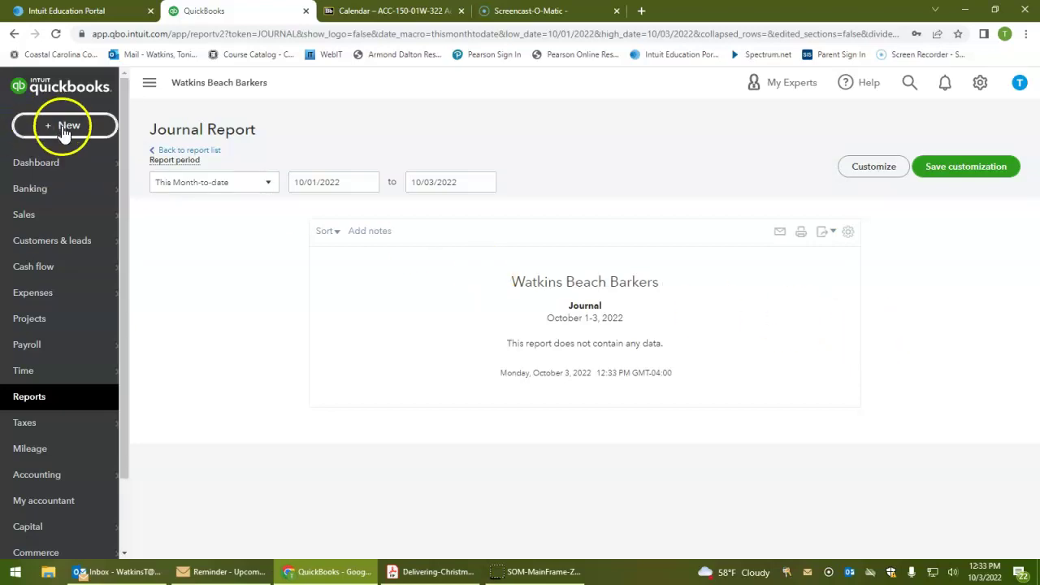
Create bill 4953 for vendor Quality Insurance with Net 30 terms
{"action": "left_click", "coordinate": [189, 249]}
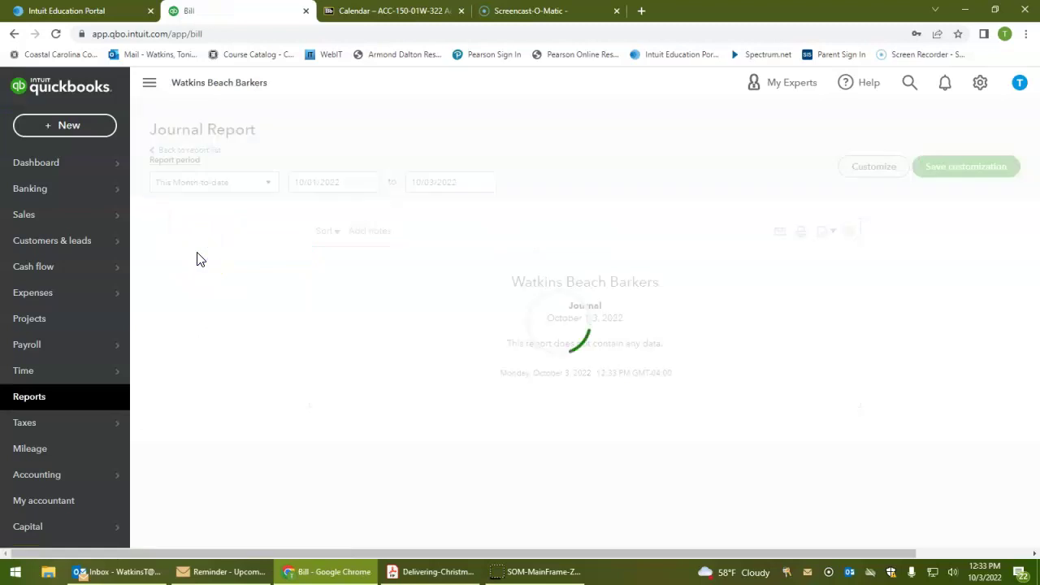
{"action": "type", "text": "Q"}
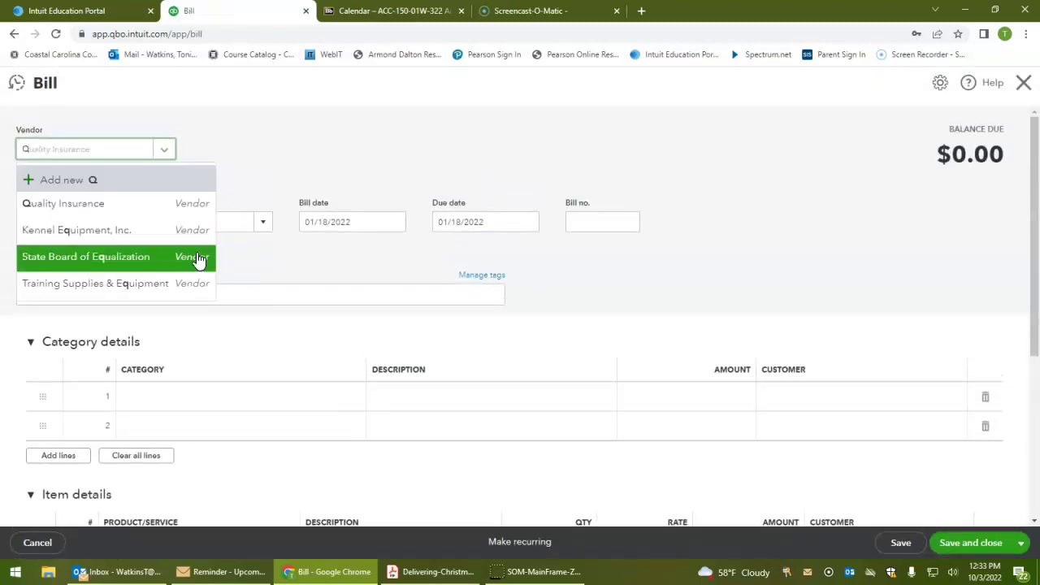
{"action": "key", "text": "Tab"}
{"action": "key", "text": "Tab"}
{"action": "type", "text": "ne"}
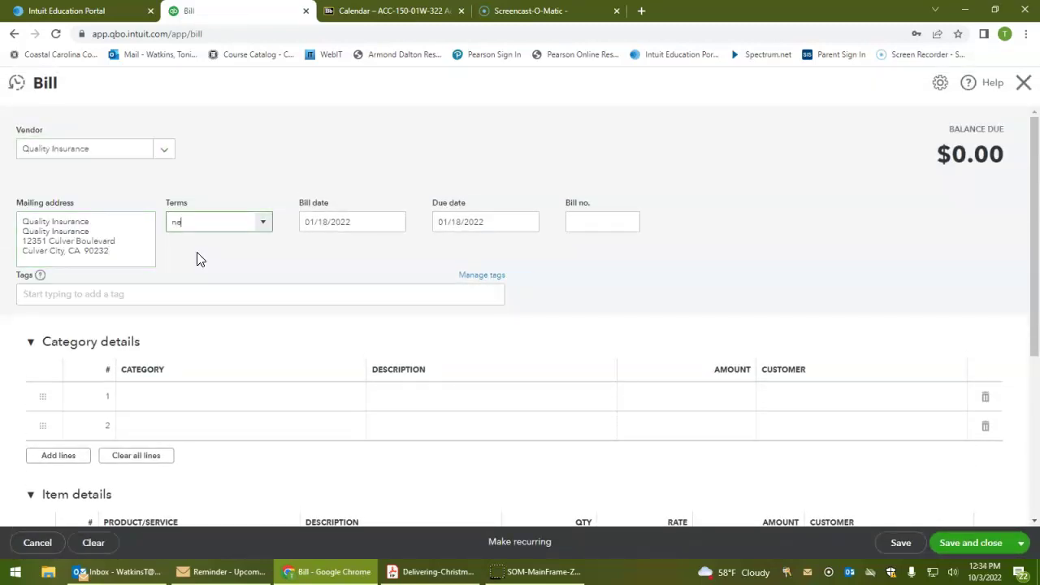
{"action": "type", "text": "t 30"}
{"action": "key", "text": "Tab"}
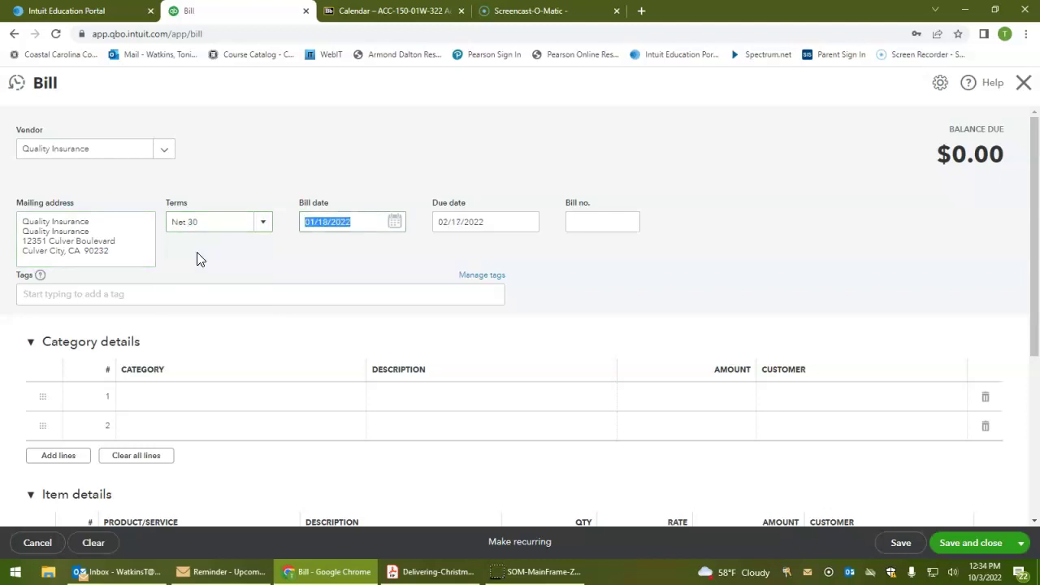
{"action": "key", "text": "Tab"}
{"action": "key", "text": "Tab"}
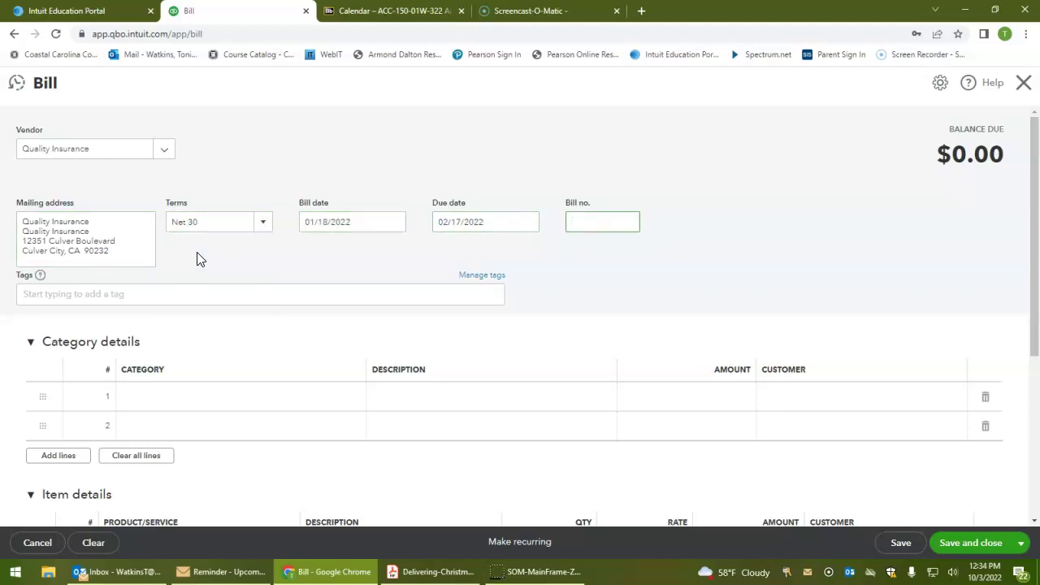
{"action": "type", "text": "4953"}
{"action": "key", "text": "Tab"}
{"action": "key", "text": "Tab"}
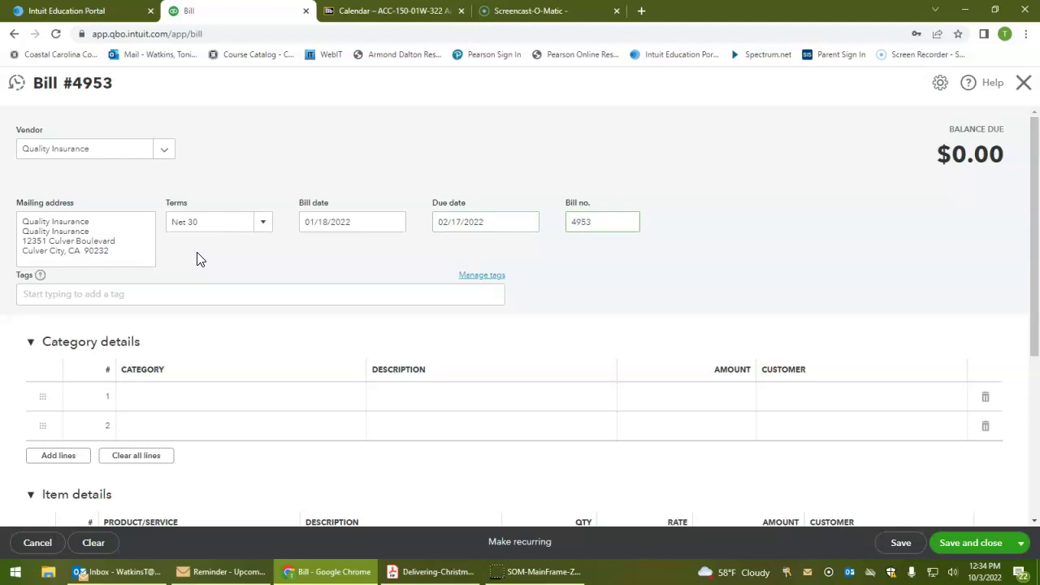
{"action": "key", "text": "Tab"}
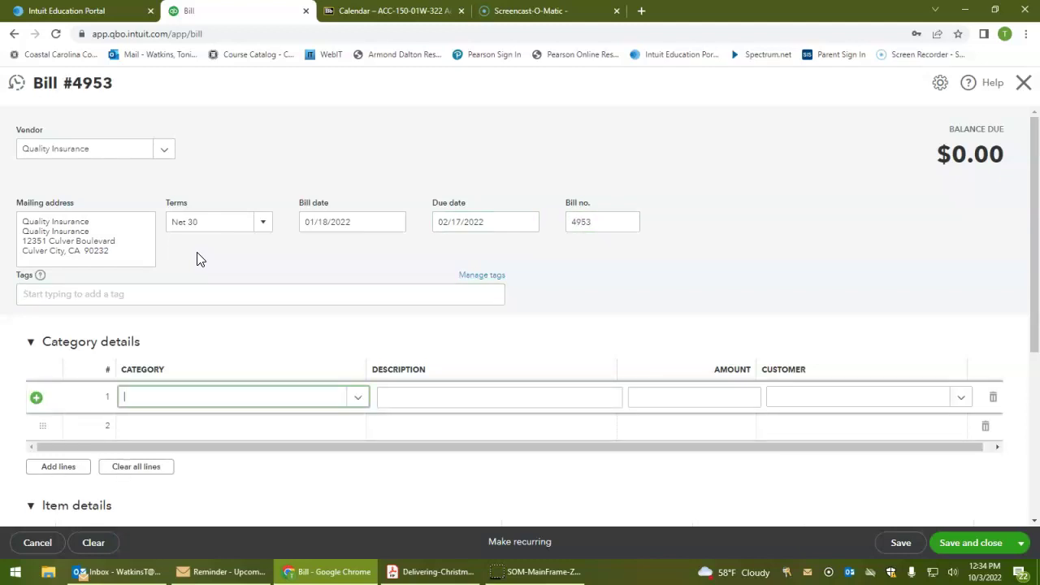
Charge $600.00 on line 1 of bill 4953 to Prepaid Insurance
{"action": "type", "text": "insur"}
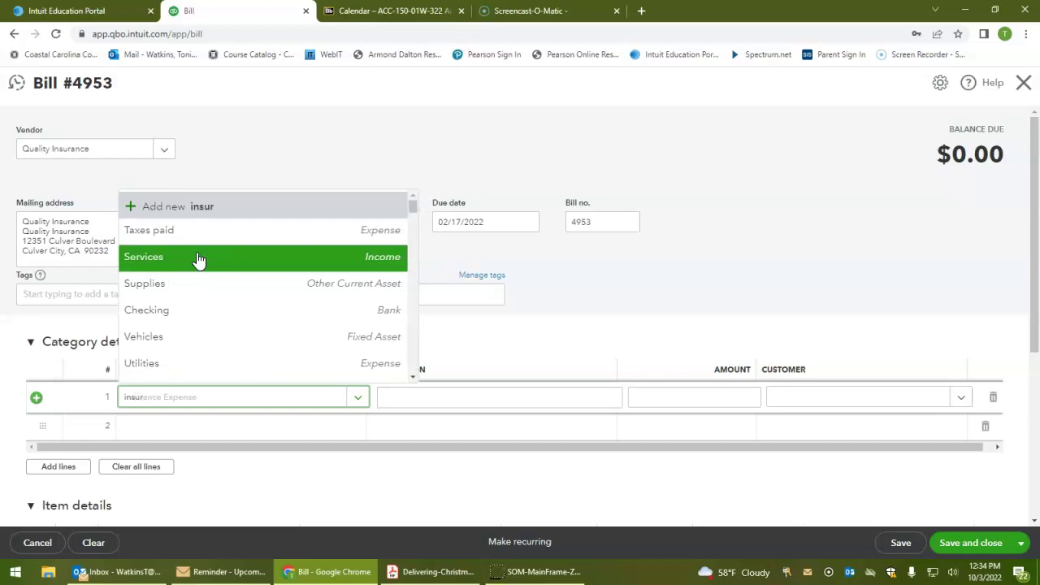
{"action": "left_click", "coordinate": [199, 232]}
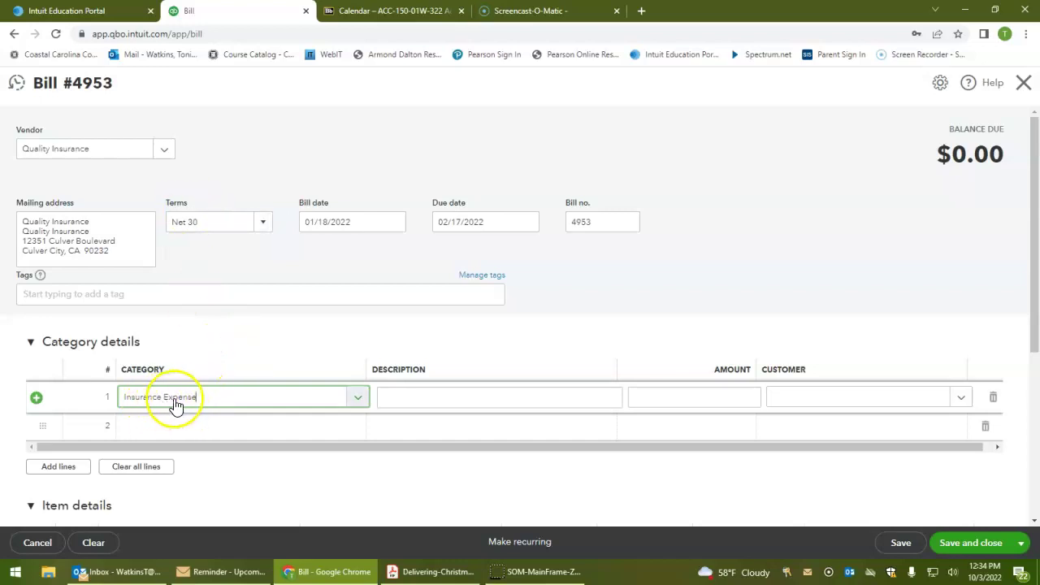
{"action": "left_click", "coordinate": [359, 399]}
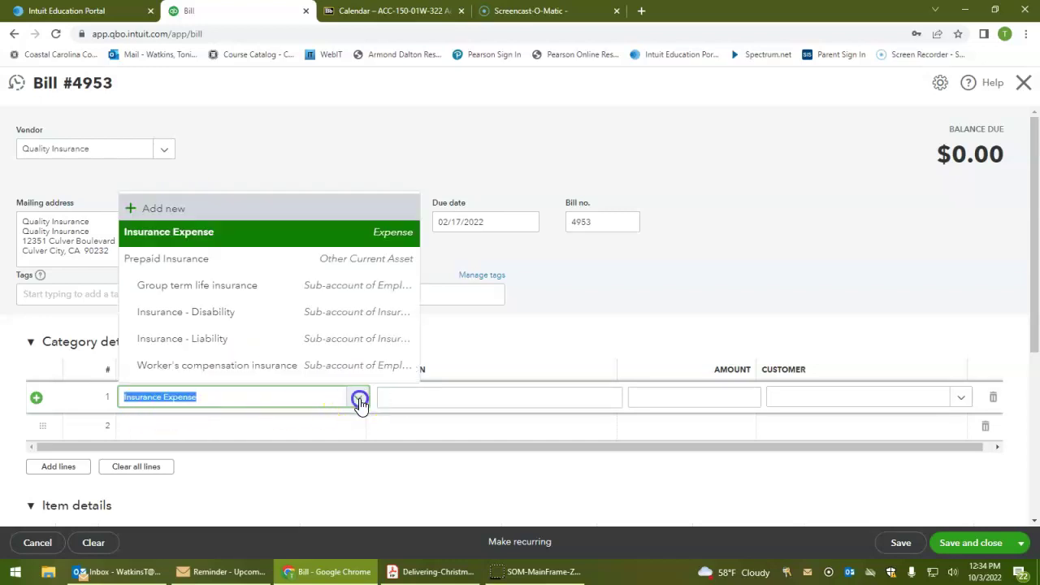
{"action": "left_click", "coordinate": [258, 262]}
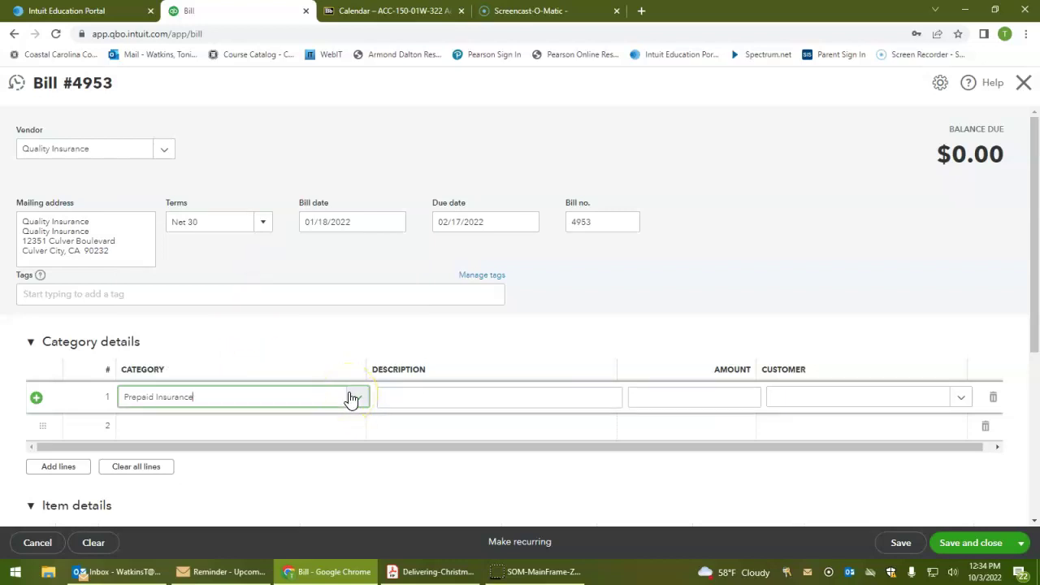
{"action": "left_click", "coordinate": [685, 398]}
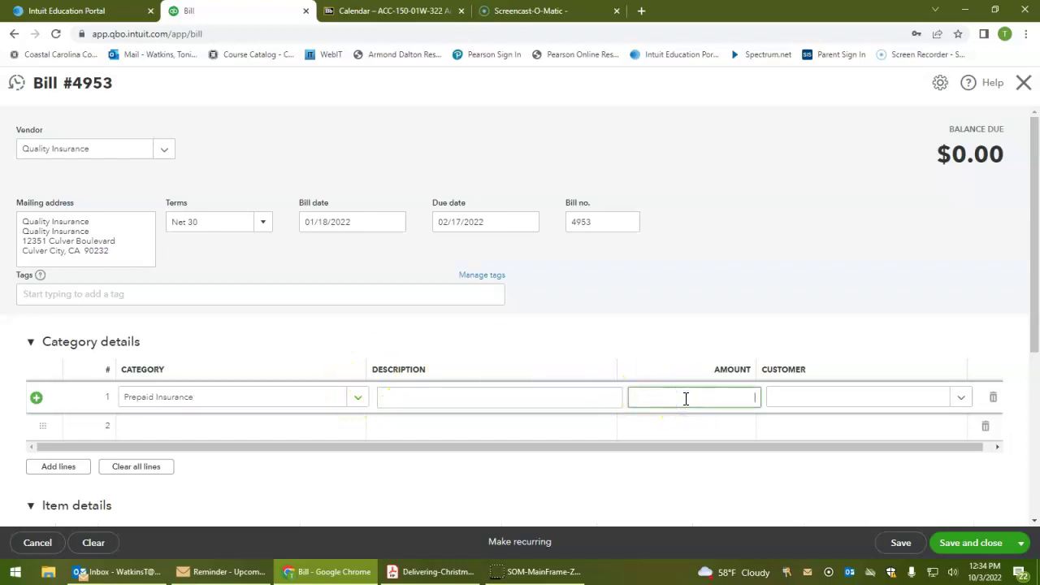
{"action": "type", "text": "600.00"}
{"action": "left_click", "coordinate": [842, 329]}
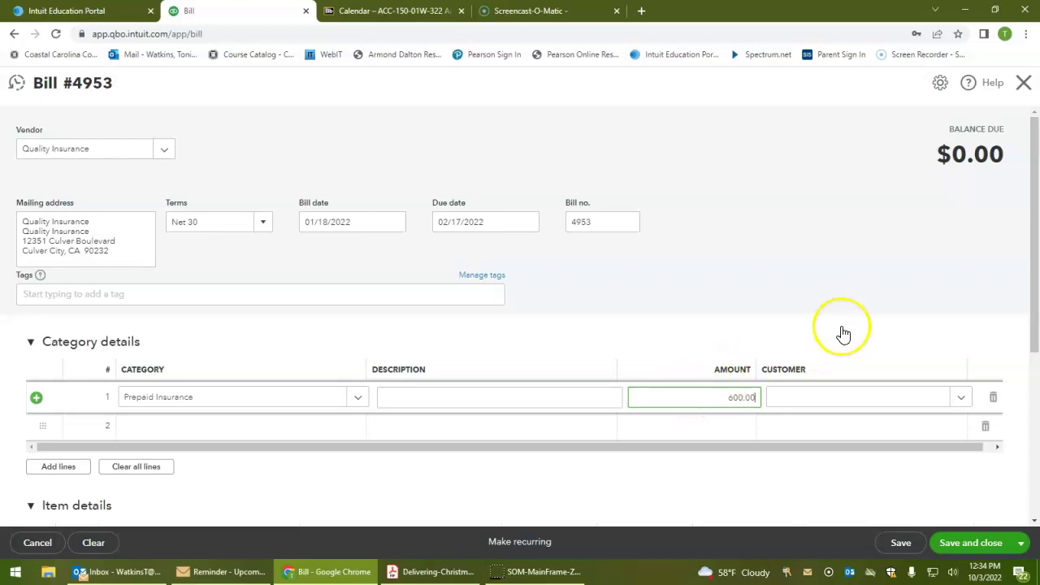
Add the memo 'Additional Insurance' to the bill
{"action": "scroll", "coordinate": [916, 301], "scroll_direction": "down", "scroll_amount": 3}
{"action": "scroll", "coordinate": [460, 379], "scroll_direction": "down", "scroll_amount": 1}
{"action": "left_click", "coordinate": [230, 414]}
{"action": "type", "text": "A"}
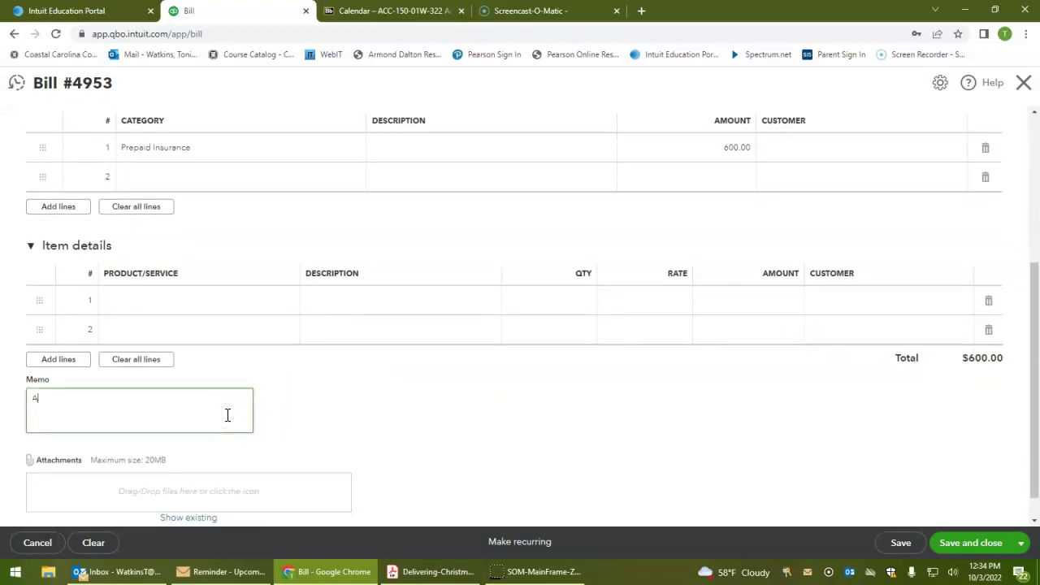
{"action": "type", "text": "dditional Insurance"}
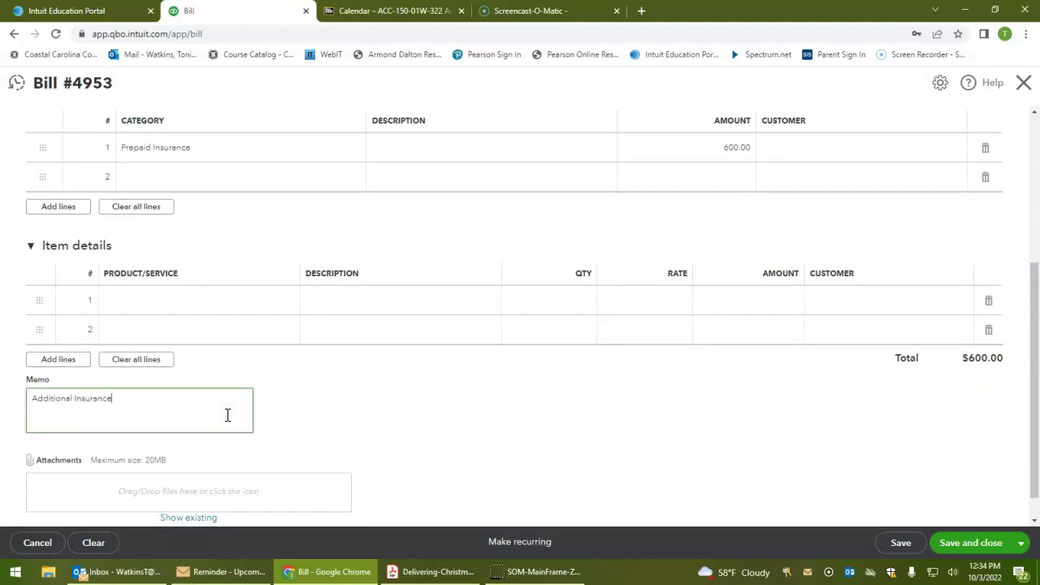
{"action": "scroll", "coordinate": [228, 415], "scroll_direction": "up", "scroll_amount": 4}
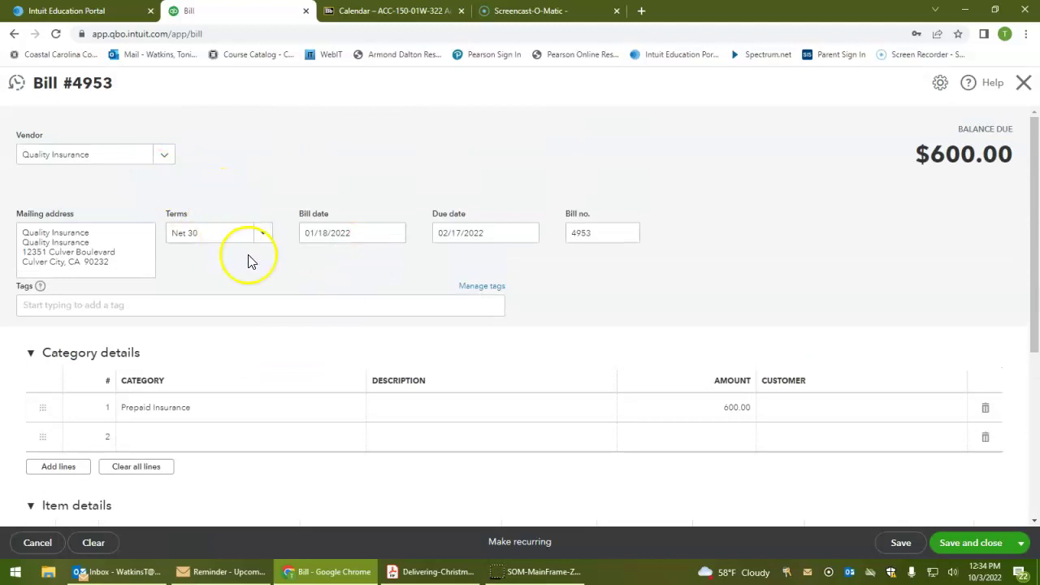
{"action": "scroll", "coordinate": [346, 288], "scroll_direction": "down", "scroll_amount": 1}
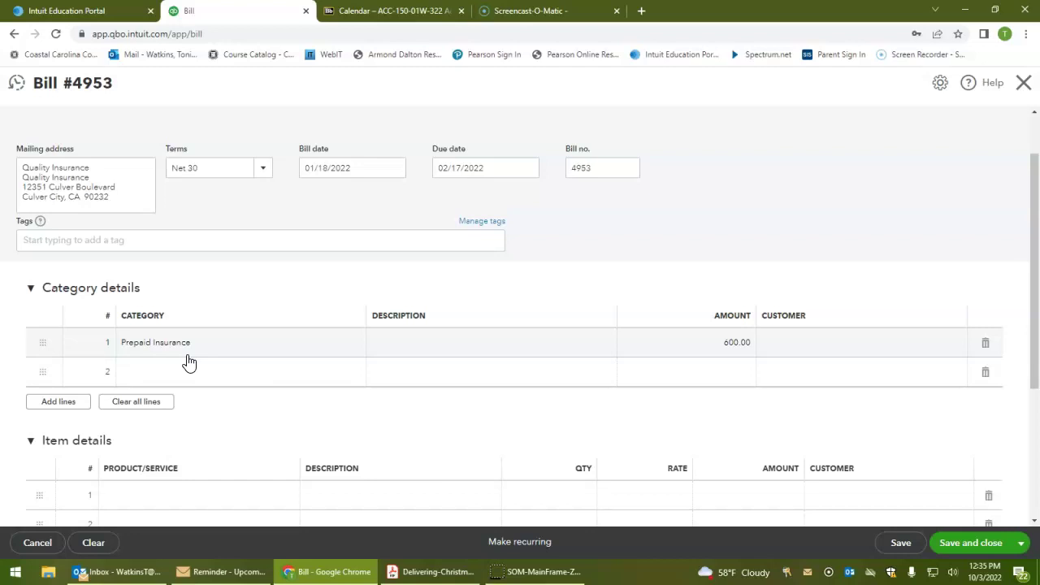
{"action": "scroll", "coordinate": [521, 203], "scroll_direction": "up", "scroll_amount": 2}
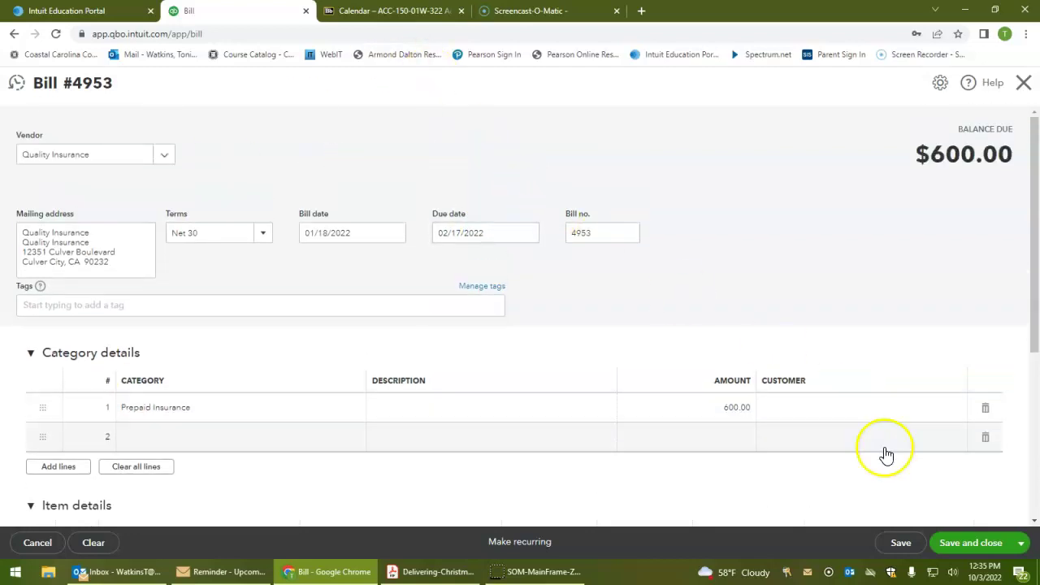
Save and close bill 4953, then start a new blank vendor bill
{"action": "left_click", "coordinate": [963, 540]}
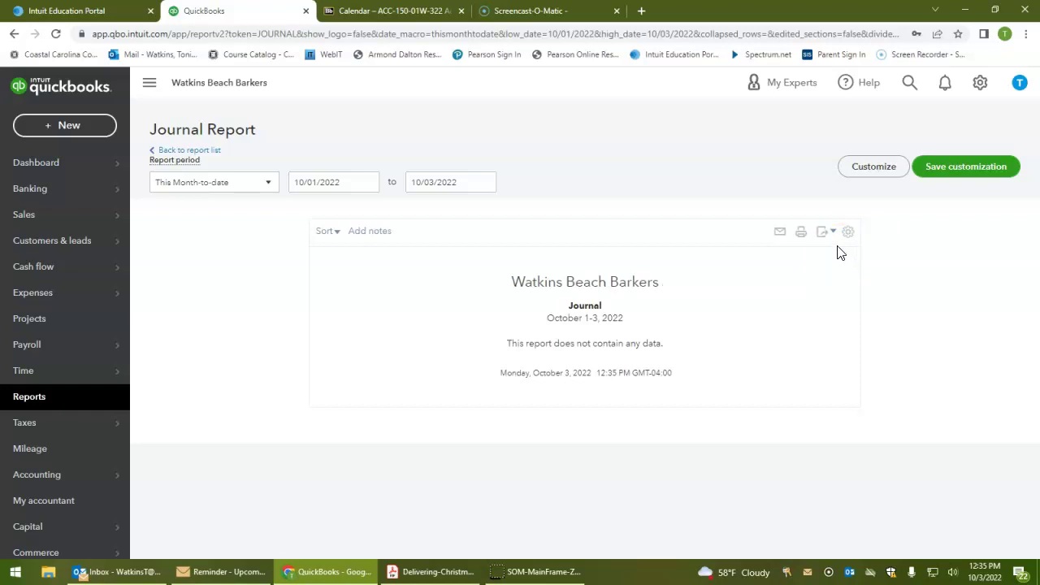
{"action": "left_click", "coordinate": [65, 129]}
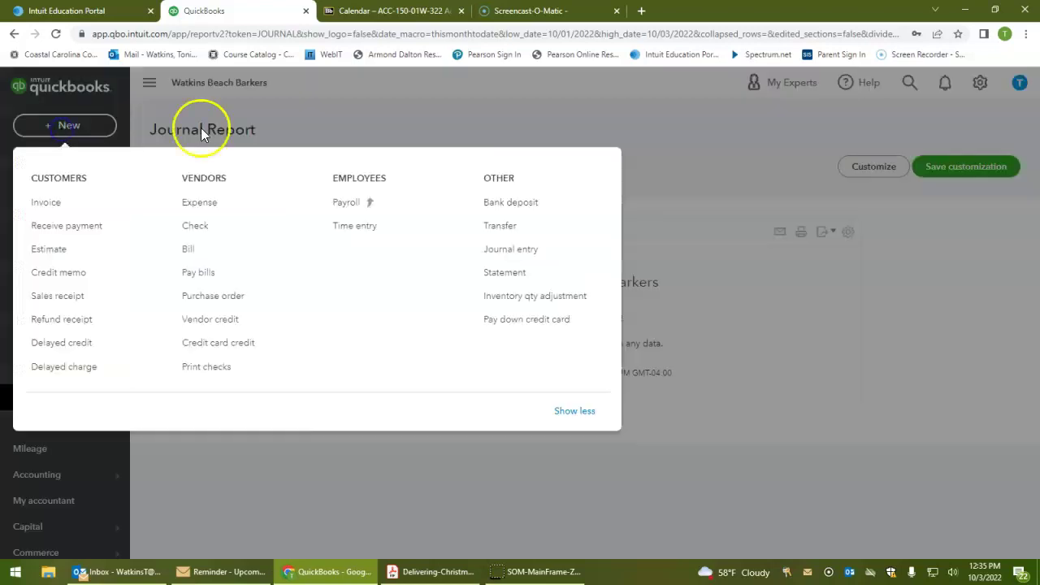
{"action": "left_click", "coordinate": [192, 251]}
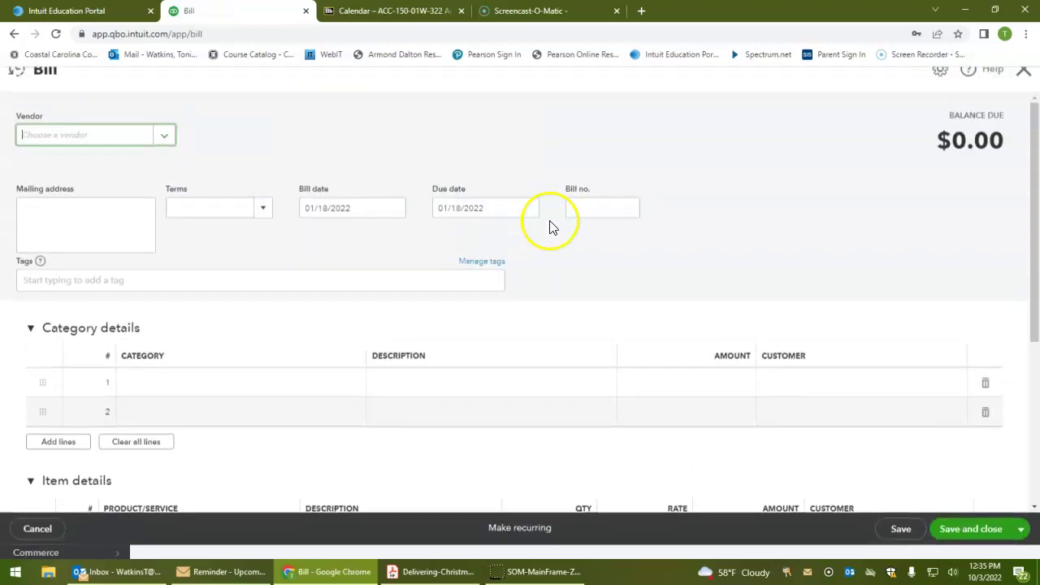
Add new vendor Super Office with its phone and fax numbers
{"action": "left_click", "coordinate": [164, 149]}
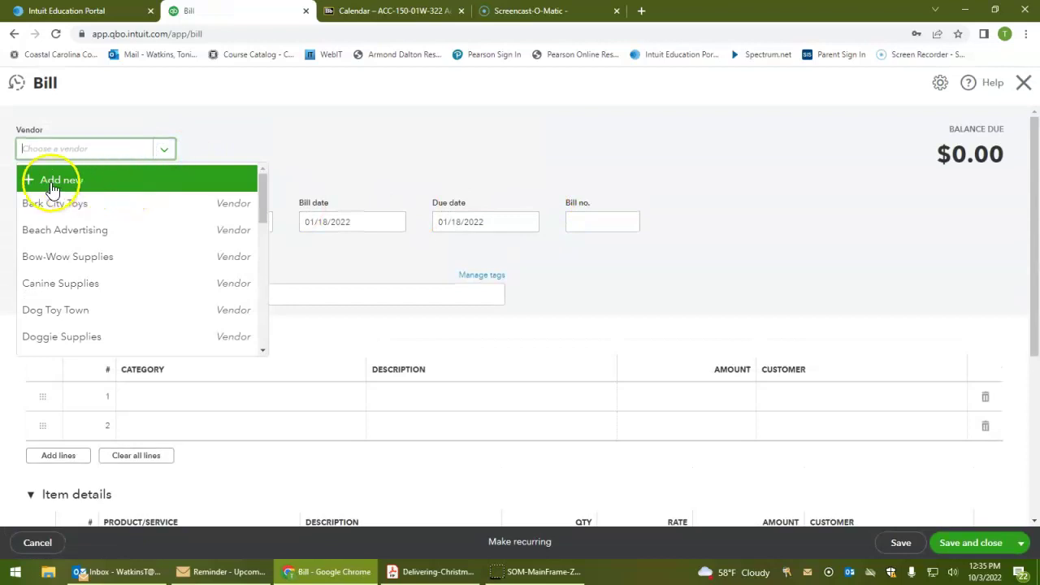
{"action": "left_click", "coordinate": [51, 185]}
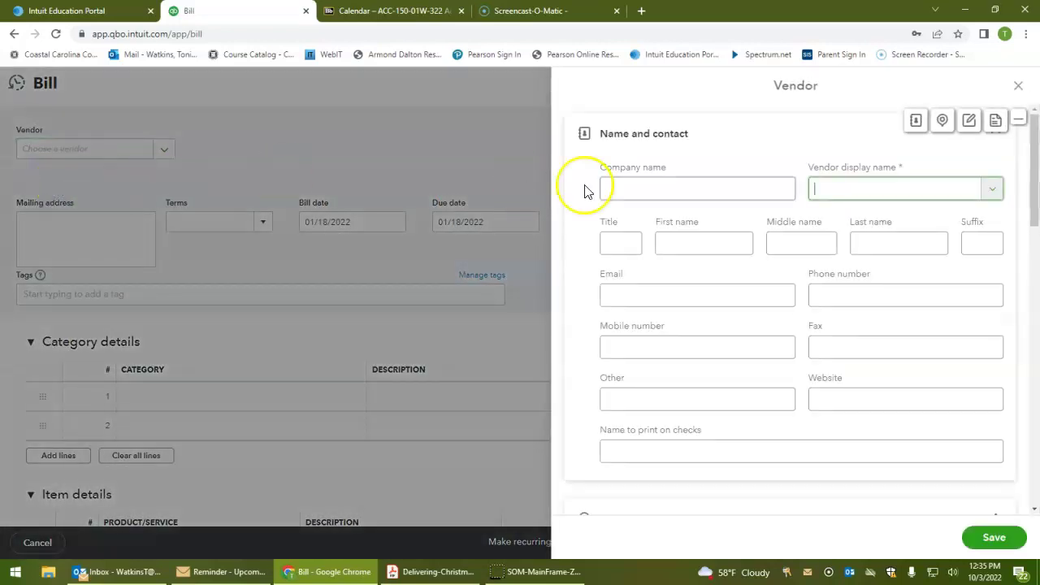
{"action": "left_click", "coordinate": [700, 187]}
{"action": "type", "text": "Sust"}
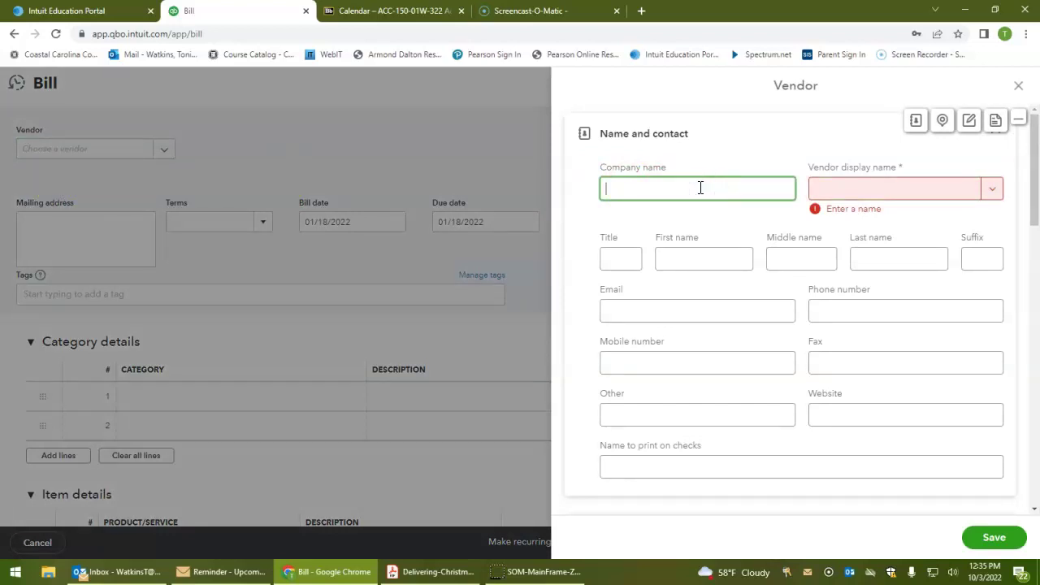
{"action": "key", "text": "BackSpace"}
{"action": "key", "text": "BackSpace"}
{"action": "type", "text": "per Office"}
{"action": "key", "text": "Tab"}
{"action": "key", "text": "Tab"}
{"action": "key", "text": "Tab"}
{"action": "key", "text": "Tab"}
{"action": "key", "text": "Tab"}
{"action": "key", "text": "Tab"}
{"action": "key", "text": "Tab"}
{"action": "key", "text": "Tab"}
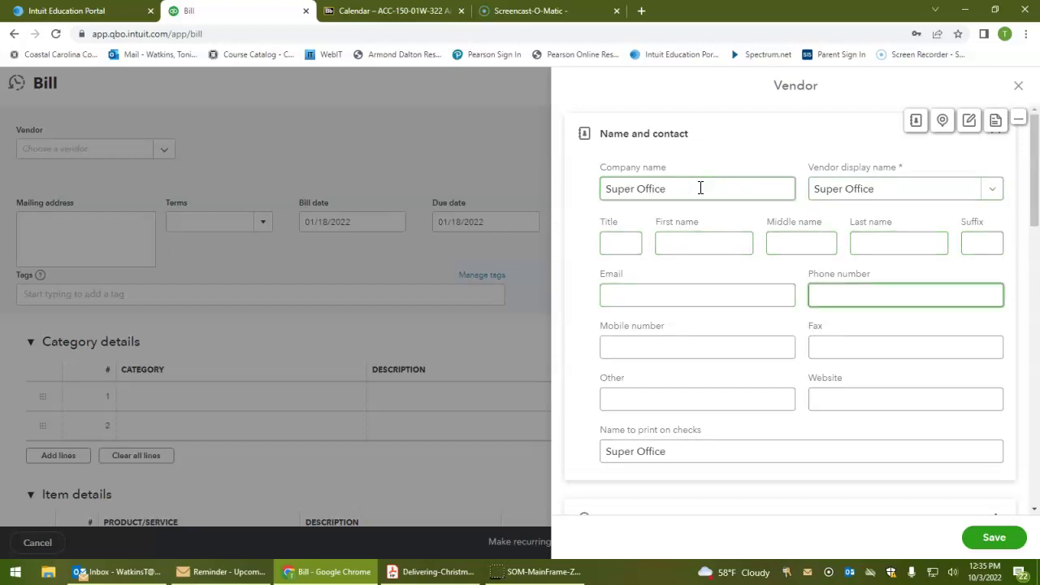
{"action": "type", "text": "310-"}
{"action": "type", "text": "555-"}
{"action": "type", "text": "3275"}
{"action": "key", "text": "Tab"}
{"action": "key", "text": "Tab"}
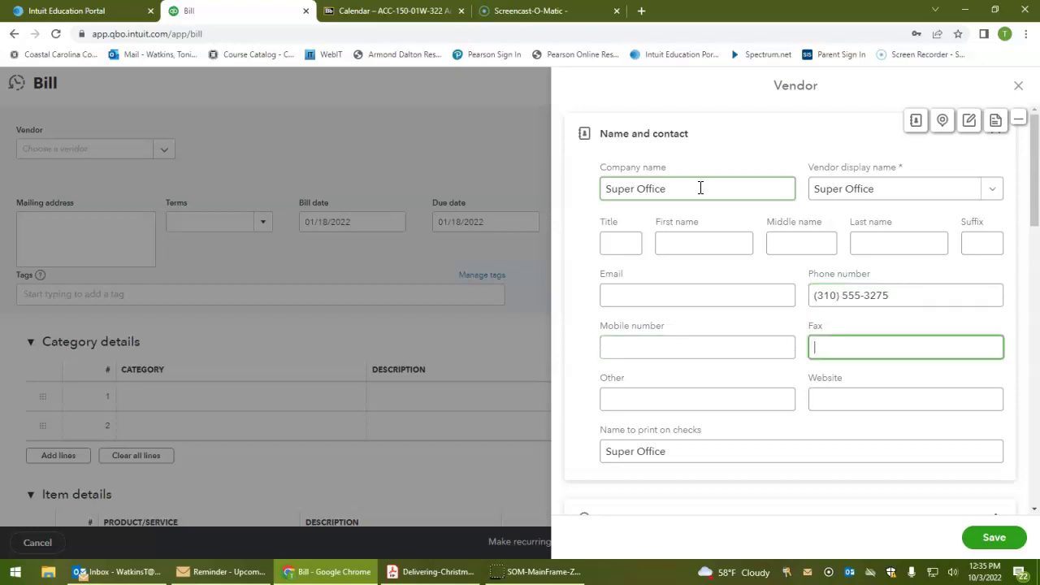
{"action": "type", "text": "310-555-5723"}
Move the vendor's e-mail address from the Website field into the Email field
{"action": "scroll", "coordinate": [894, 325], "scroll_direction": "down", "scroll_amount": 1}
{"action": "left_click", "coordinate": [868, 338]}
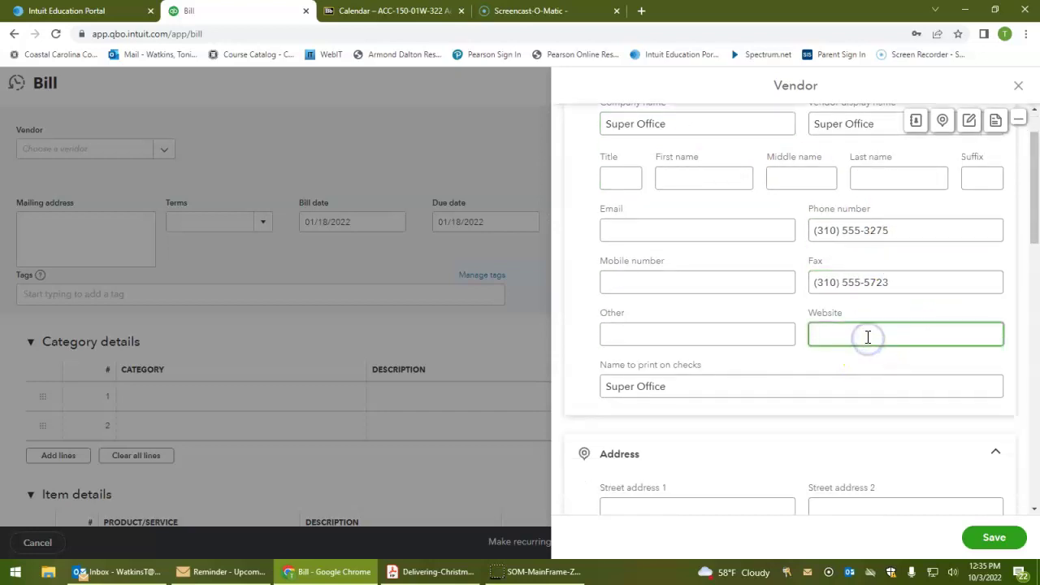
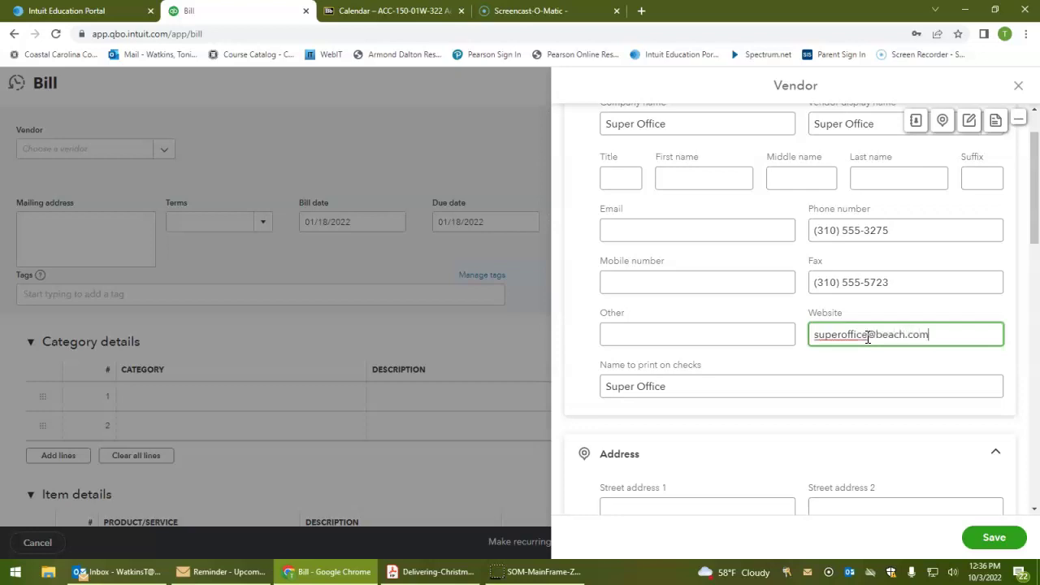
{"action": "left_click_drag", "start_coordinate": [947, 338], "coordinate": [802, 337]}
{"action": "right_click", "coordinate": [848, 336]}
{"action": "left_click", "coordinate": [825, 366]}
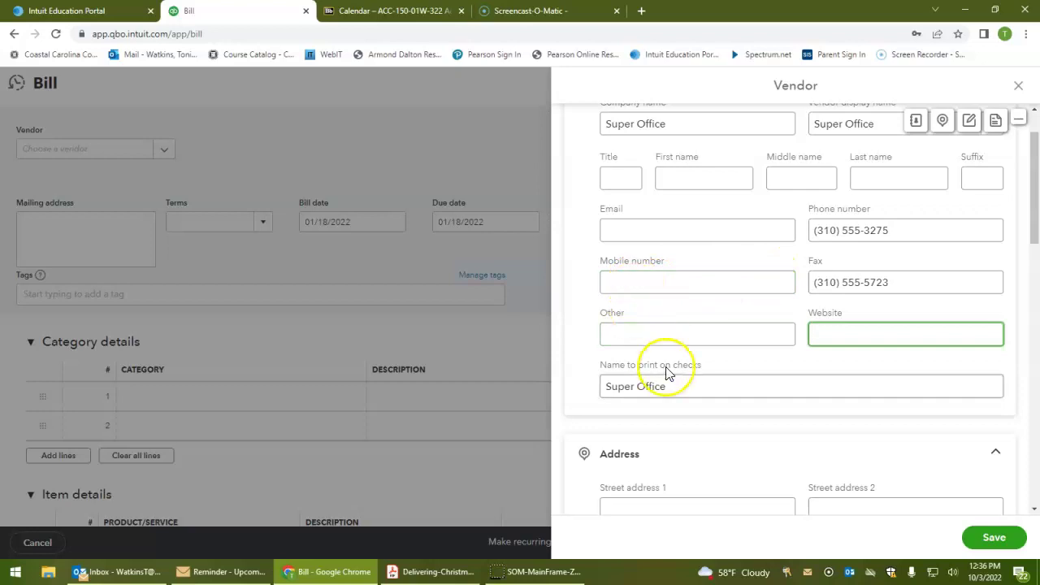
{"action": "left_click", "coordinate": [645, 232]}
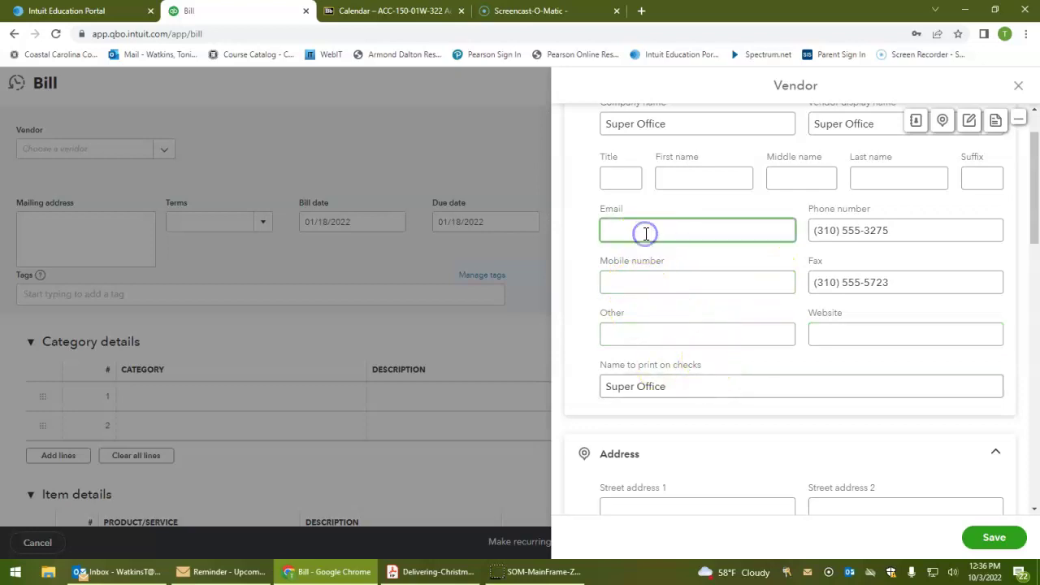
{"action": "key", "text": "ctrl+v"}
{"action": "scroll", "coordinate": [786, 389], "scroll_direction": "down", "scroll_amount": 2}
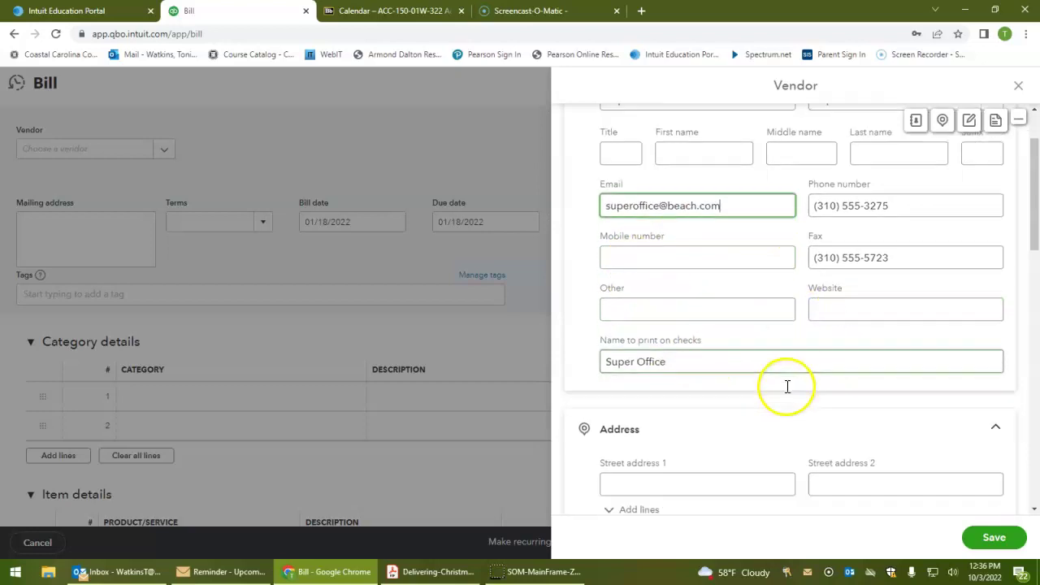
{"action": "left_click", "coordinate": [786, 386]}
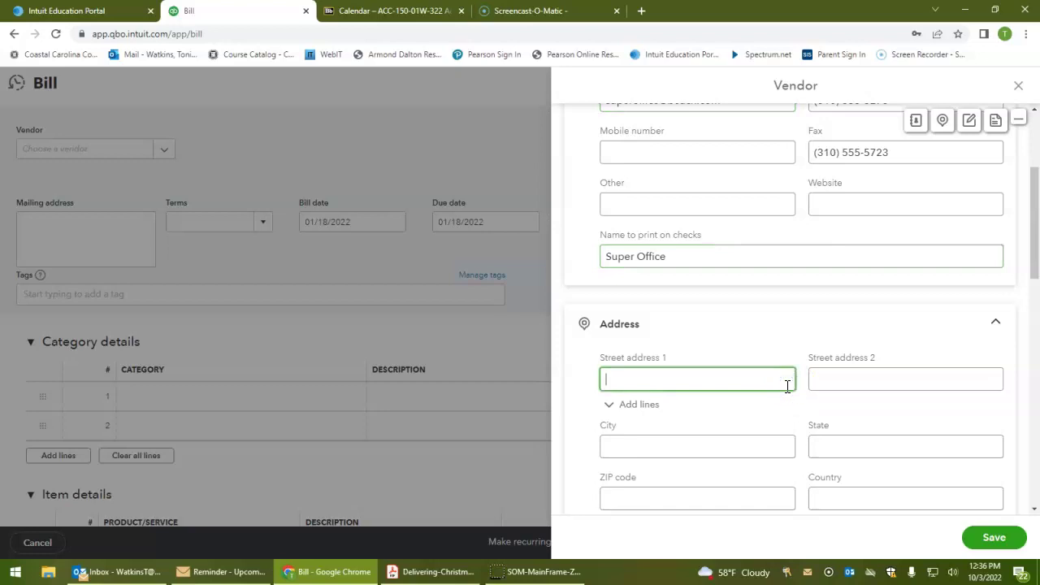
Fill in Super Office's street address, city, state, ZIP and country
{"action": "key", "text": "Tab"}
{"action": "key", "text": "Tab"}
{"action": "key", "text": "Tab"}
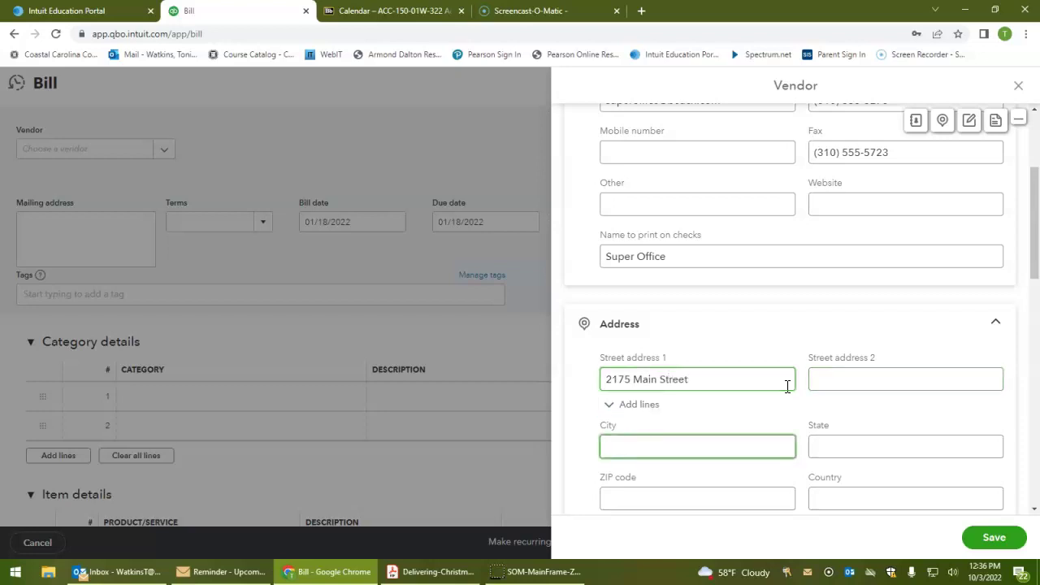
{"action": "type", "text": "Santa Monica"}
{"action": "key", "text": "Tab"}
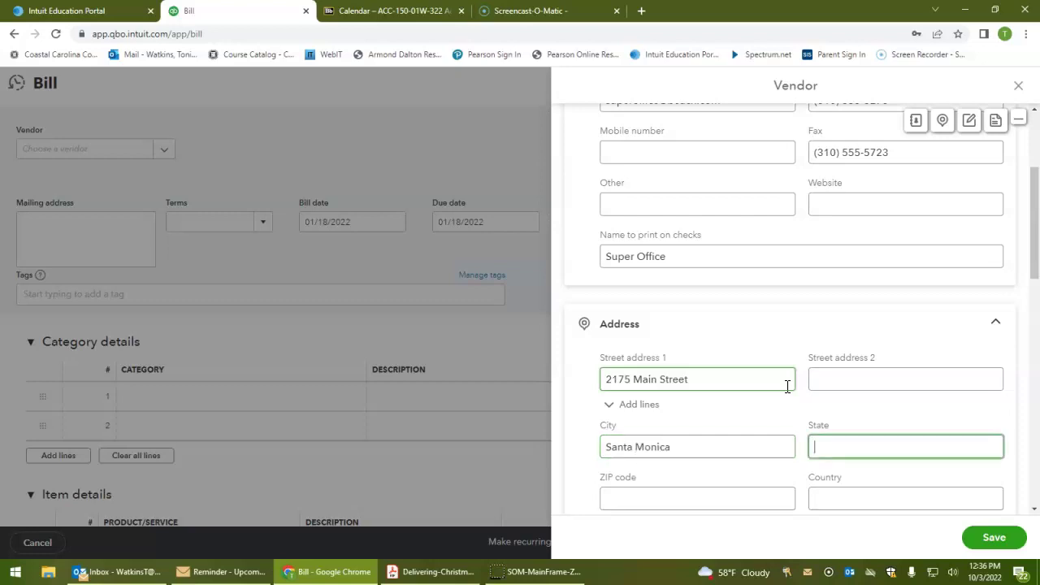
{"action": "type", "text": "CA"}
{"action": "key", "text": "Tab"}
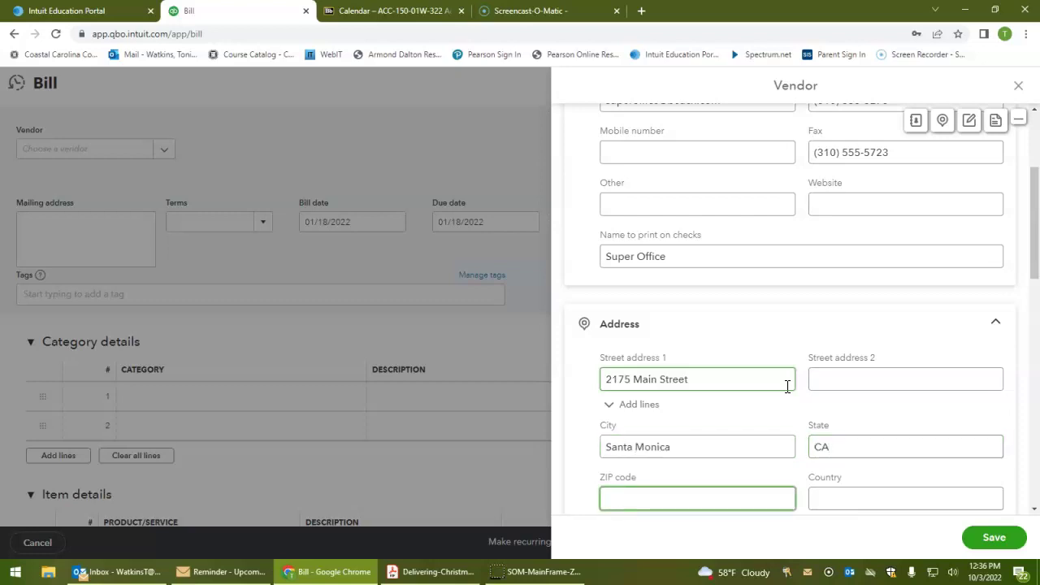
{"action": "type", "text": "90405"}
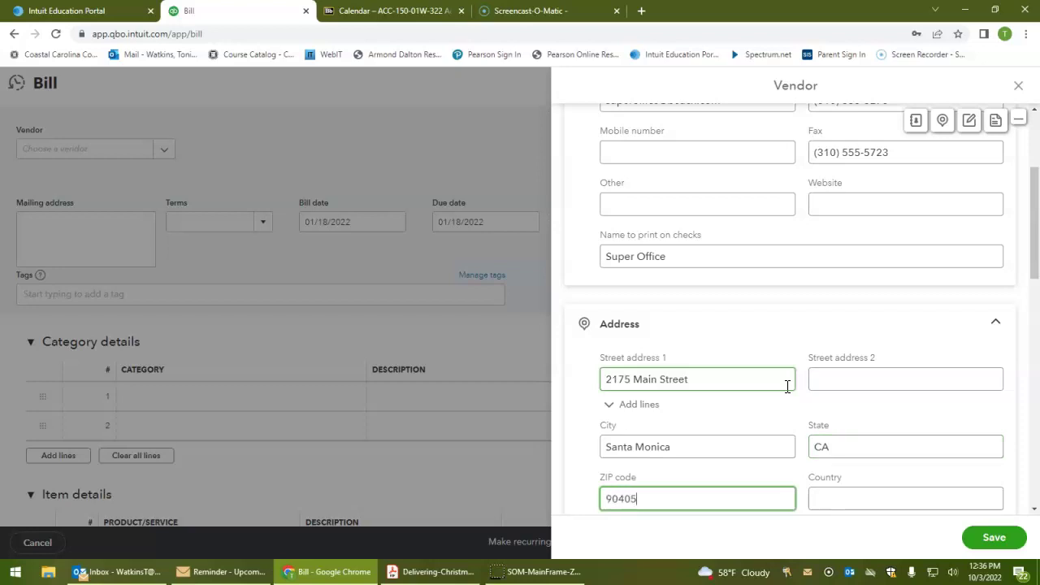
{"action": "left_click", "coordinate": [898, 497]}
{"action": "type", "text": "USA"}
Set the vendor's payment terms to Net 30 and save Super Office
{"action": "scroll", "coordinate": [871, 467], "scroll_direction": "down", "scroll_amount": 1}
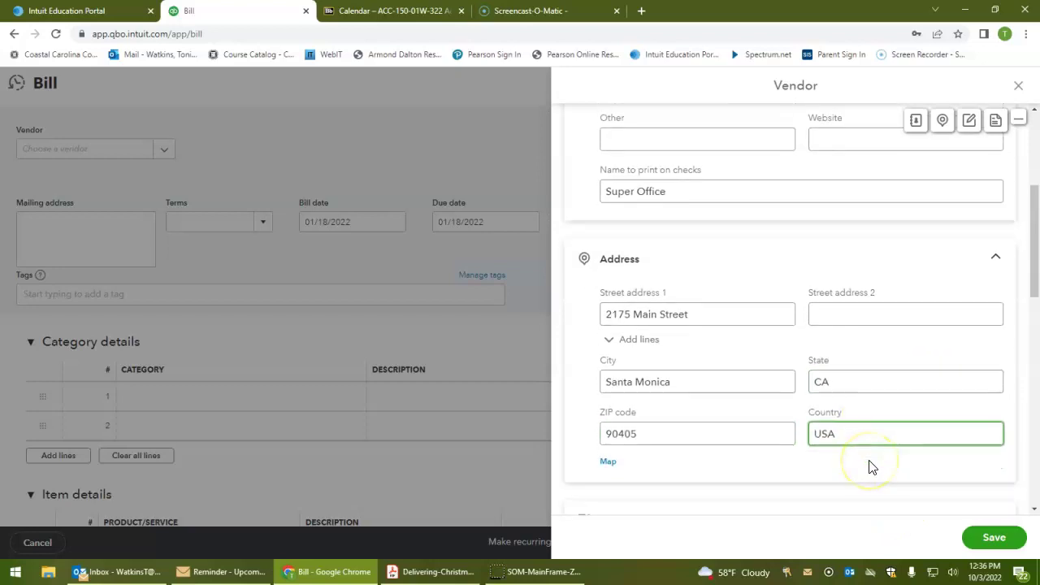
{"action": "scroll", "coordinate": [870, 466], "scroll_direction": "down", "scroll_amount": 5}
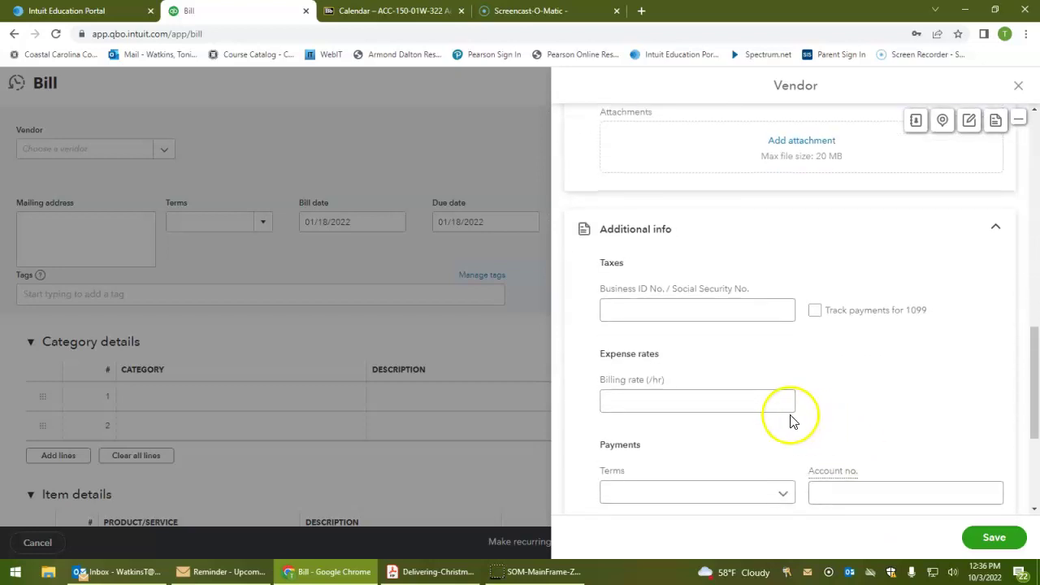
{"action": "scroll", "coordinate": [790, 420], "scroll_direction": "down", "scroll_amount": 2}
{"action": "left_click", "coordinate": [779, 359]}
{"action": "left_click", "coordinate": [726, 442]}
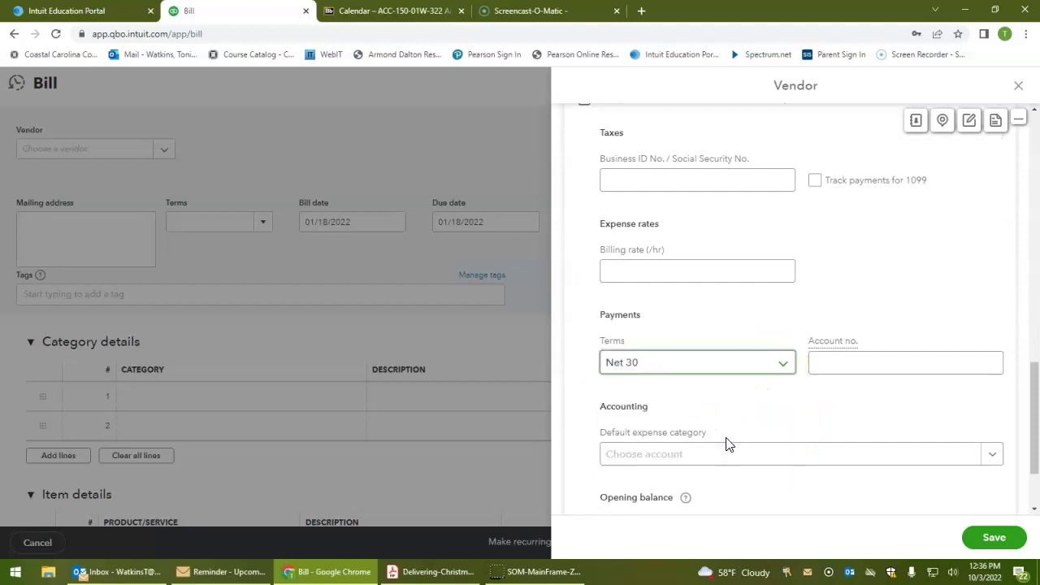
{"action": "left_click", "coordinate": [993, 538]}
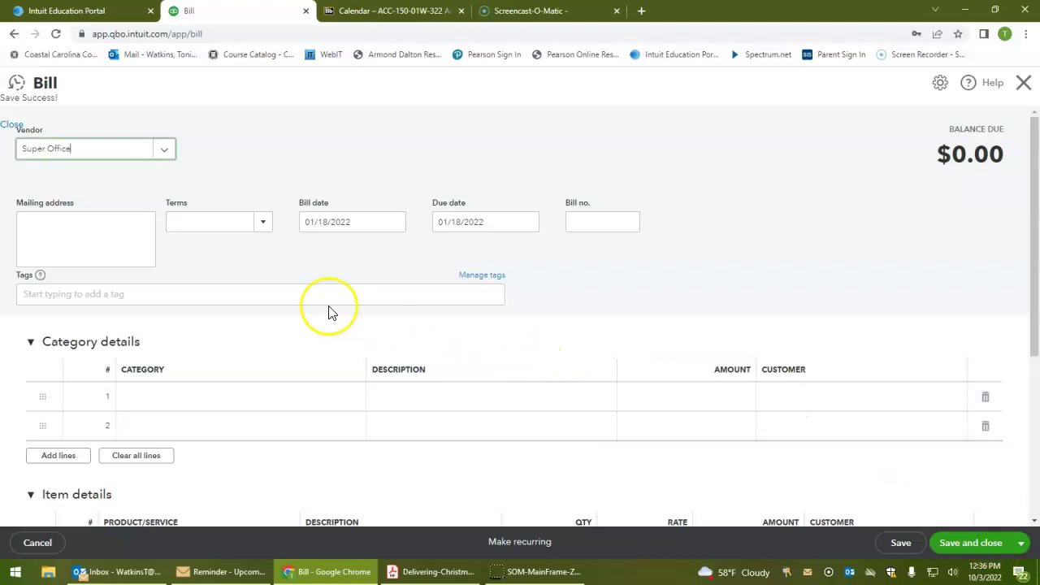
Number the Super Office bill 286 and search 'Office' in line 1's category
{"action": "left_click", "coordinate": [609, 225]}
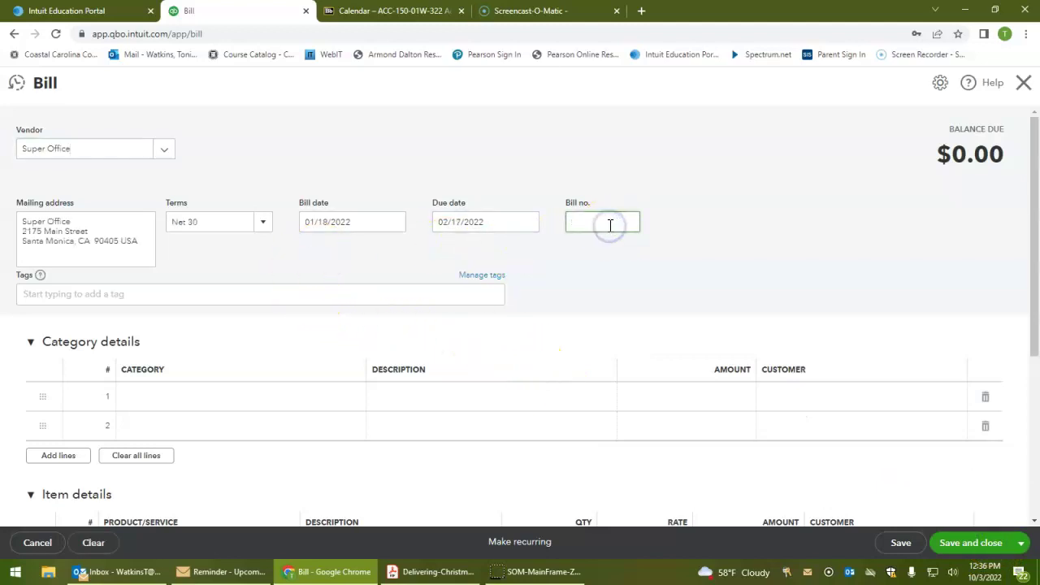
{"action": "type", "text": "286"}
{"action": "left_click", "coordinate": [321, 397]}
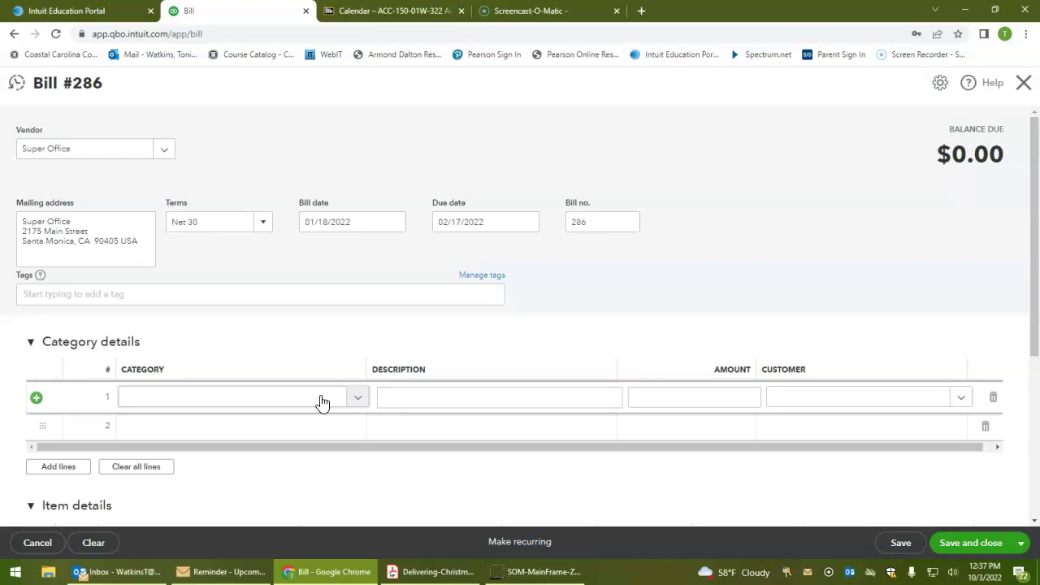
{"action": "left_click", "coordinate": [321, 398]}
{"action": "type", "text": "oFFICE"}
{"action": "key", "text": "BackSpace"}
{"action": "key", "text": "BackSpace"}
{"action": "key", "text": "BackSpace"}
{"action": "key", "text": "BackSpace"}
{"action": "key", "text": "BackSpace"}
{"action": "key", "text": "BackSpace"}
{"action": "type", "text": "Office"}
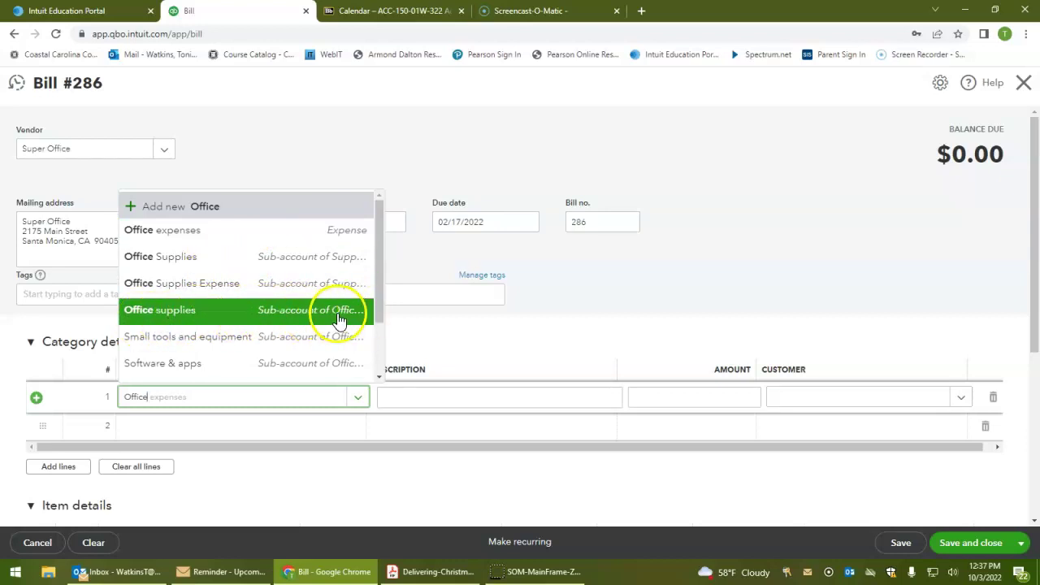
Charge $425.23 on line 1 to Supplies:Office Supplies
{"action": "left_click", "coordinate": [335, 258]}
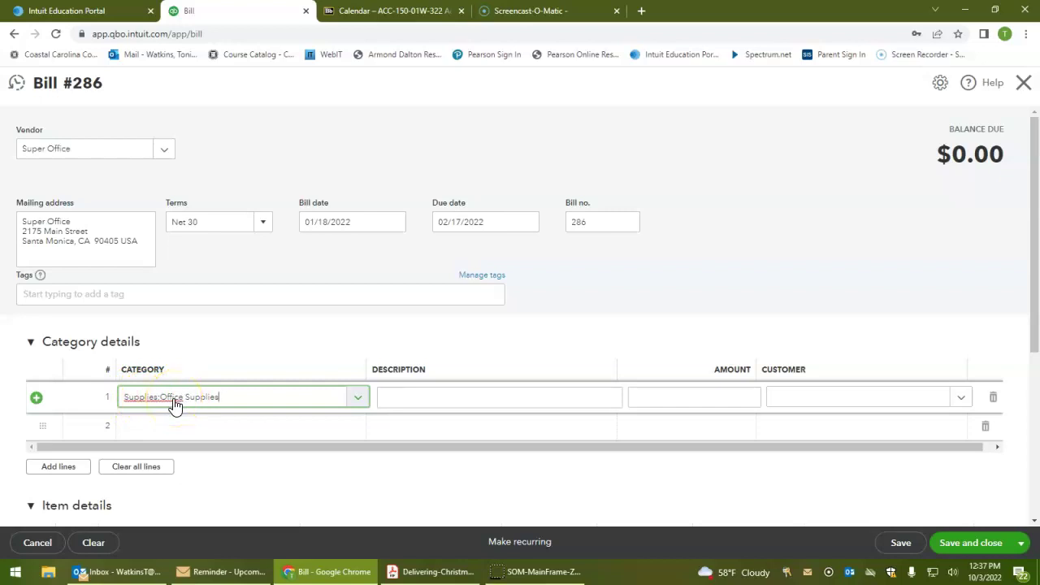
{"action": "left_click", "coordinate": [203, 401]}
{"action": "key", "text": "Tab"}
{"action": "key", "text": "Tab"}
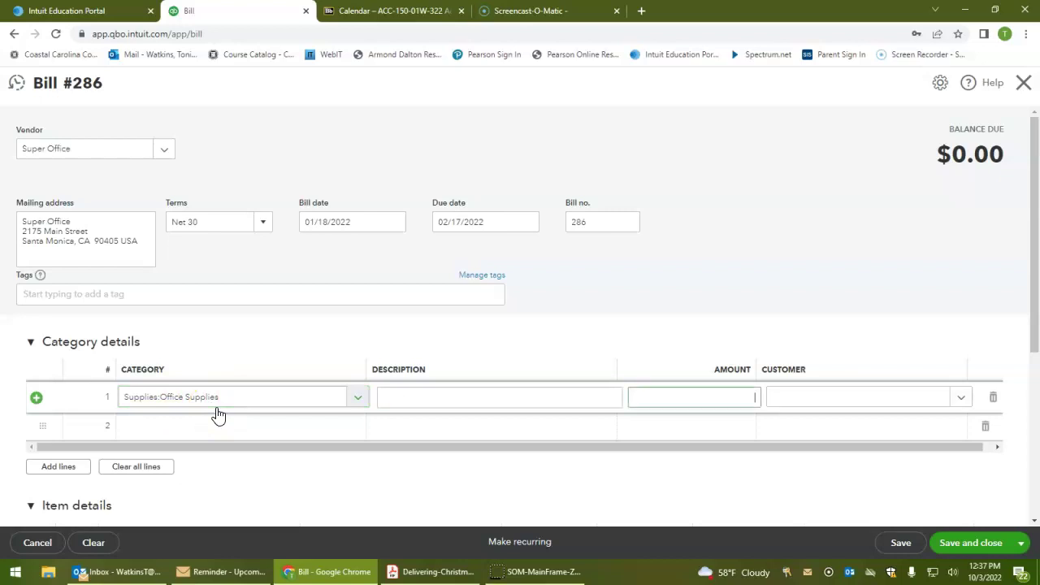
{"action": "type", "text": "425.23"}
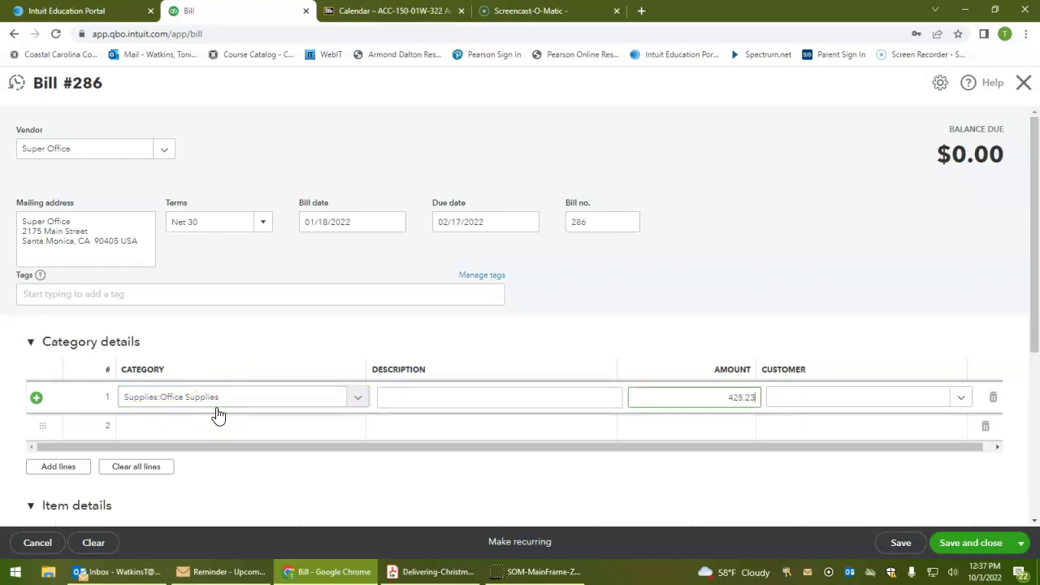
{"action": "key", "text": "Tab"}
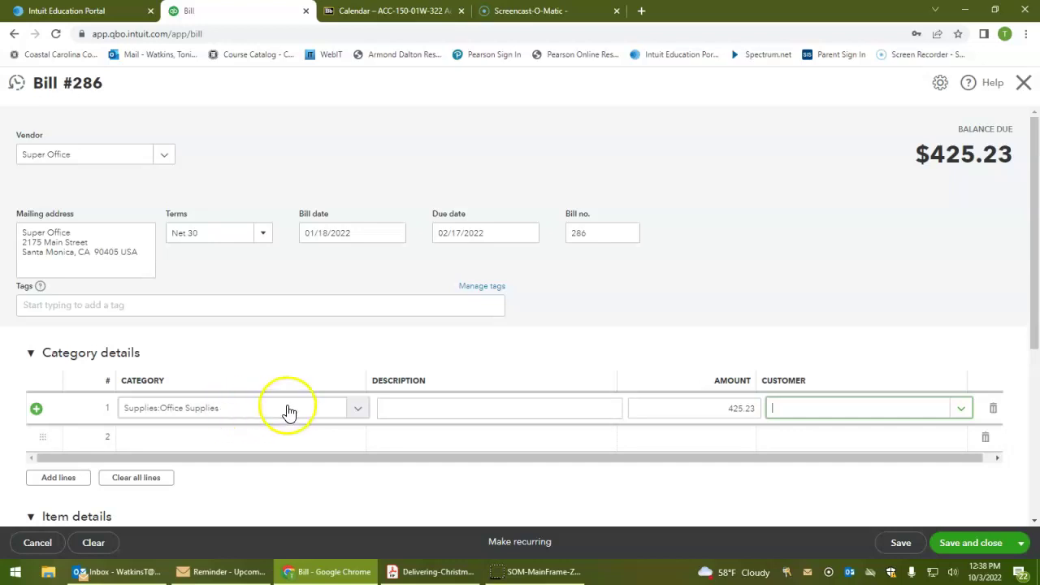
Add the memo 'Office Supplies to have on hand' to bill 286
{"action": "scroll", "coordinate": [285, 414], "scroll_direction": "down", "scroll_amount": 2}
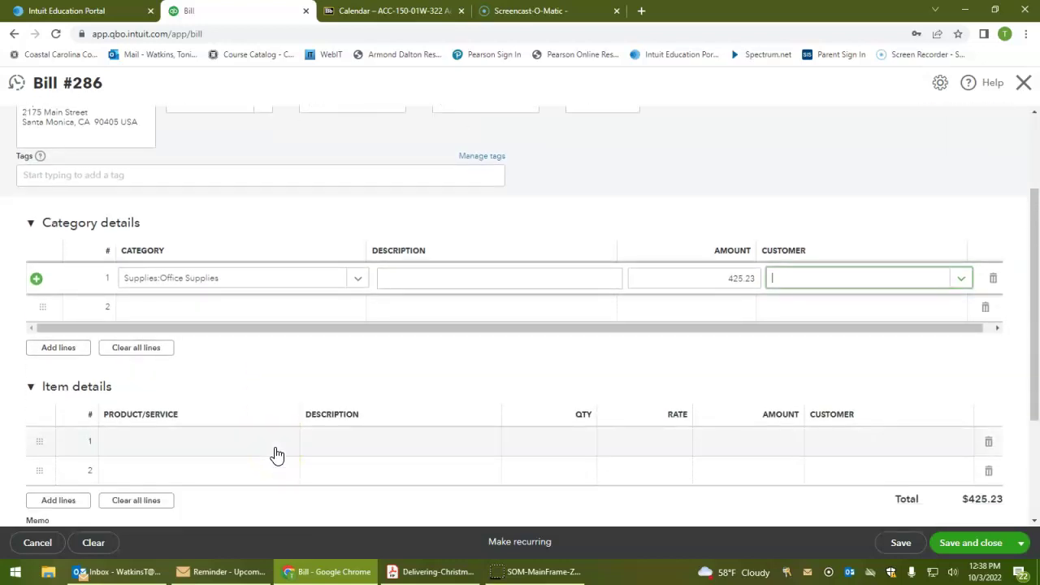
{"action": "scroll", "coordinate": [274, 457], "scroll_direction": "down", "scroll_amount": 2}
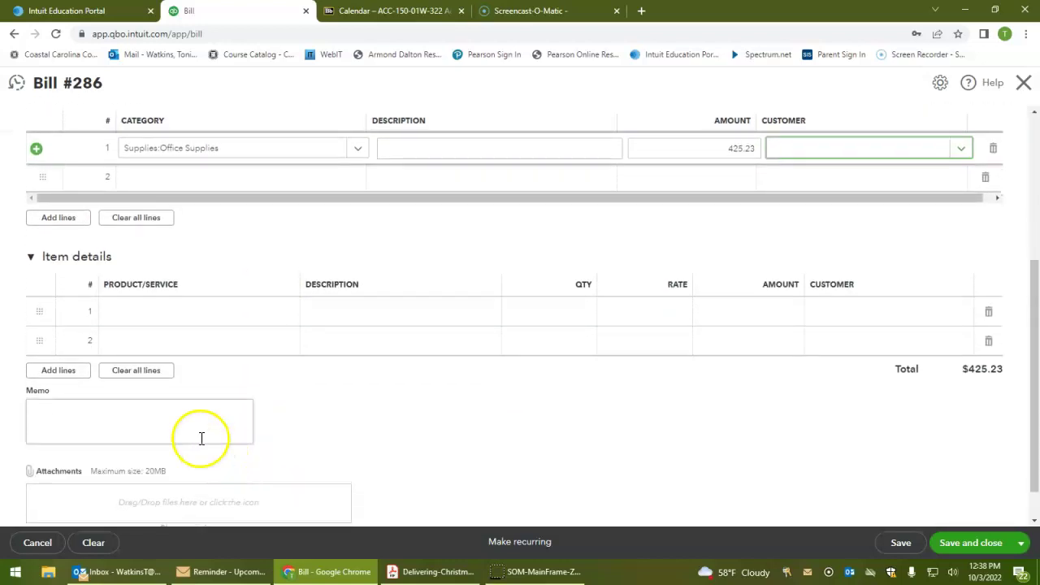
{"action": "left_click", "coordinate": [199, 426]}
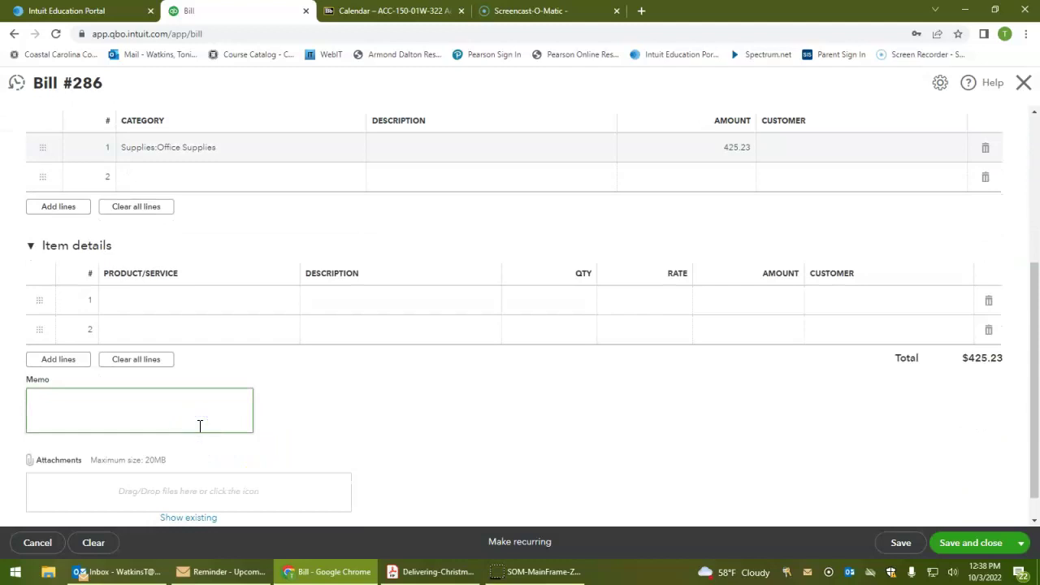
{"action": "type", "text": "Office Supplies to have on hand"}
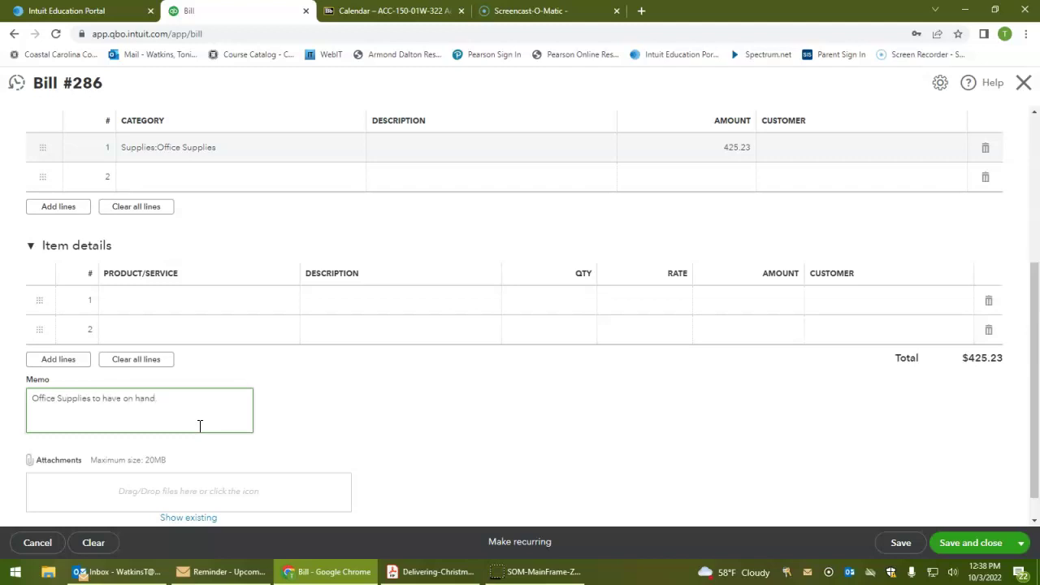
{"action": "scroll", "coordinate": [664, 365], "scroll_direction": "up", "scroll_amount": 3}
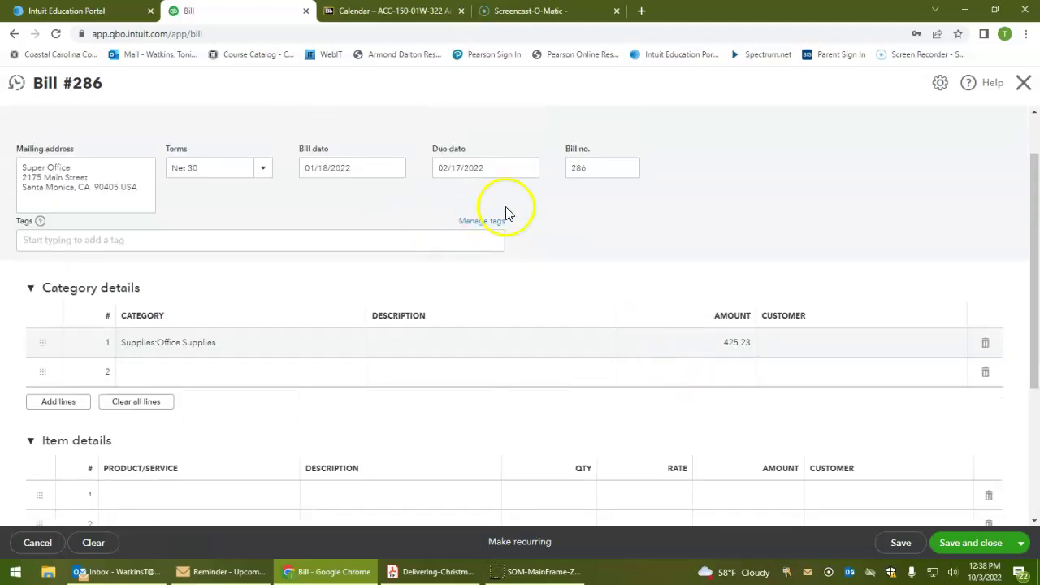
{"action": "scroll", "coordinate": [505, 213], "scroll_direction": "up", "scroll_amount": 1}
Save bill 286 and run the Journal report starting 01/18/2022
{"action": "left_click", "coordinate": [959, 544]}
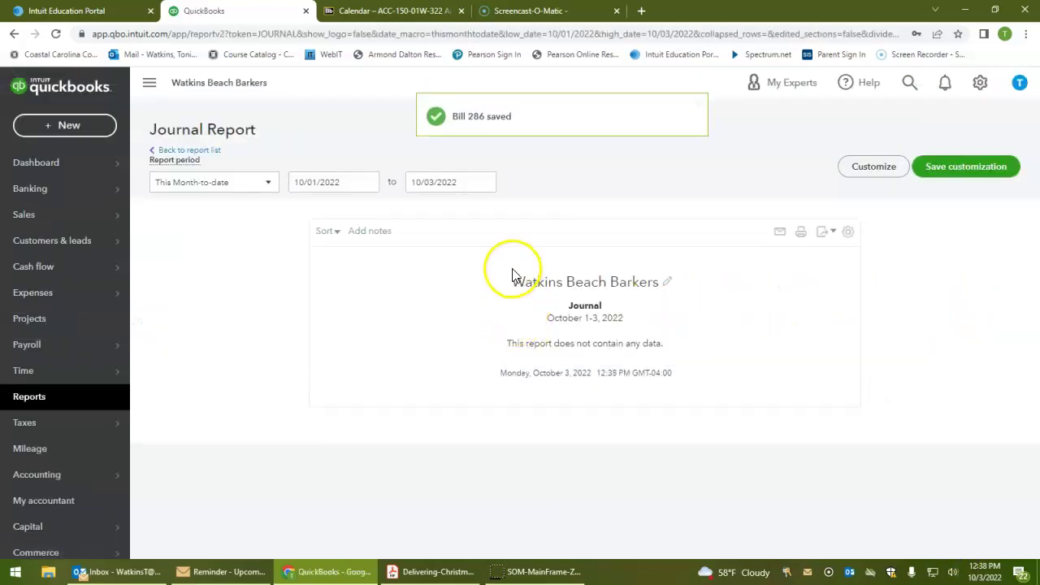
{"action": "left_click", "coordinate": [313, 180]}
{"action": "type", "text": "0118"}
{"action": "type", "text": "11822"}
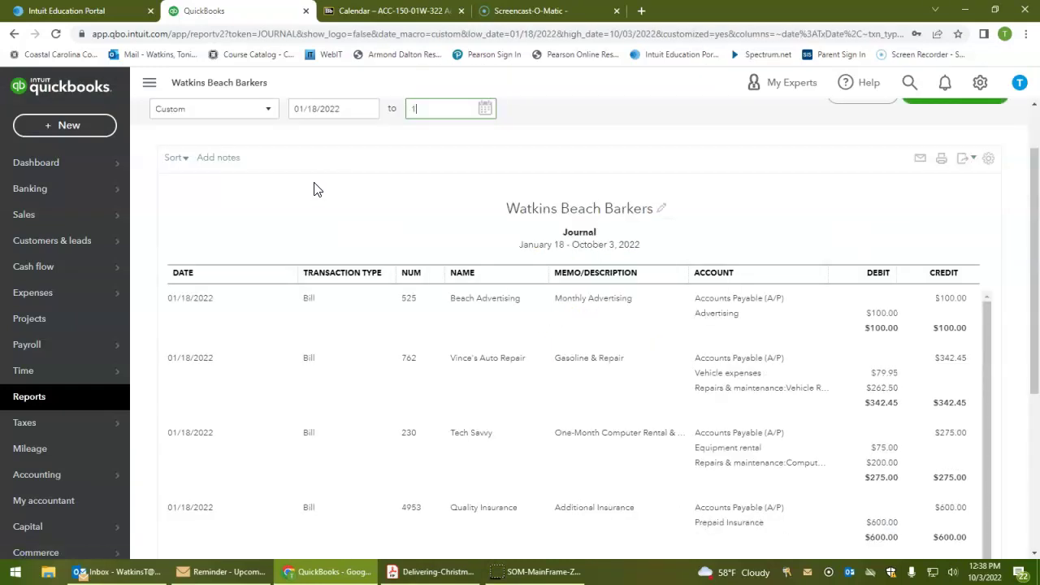
{"action": "key", "text": "Tab"}
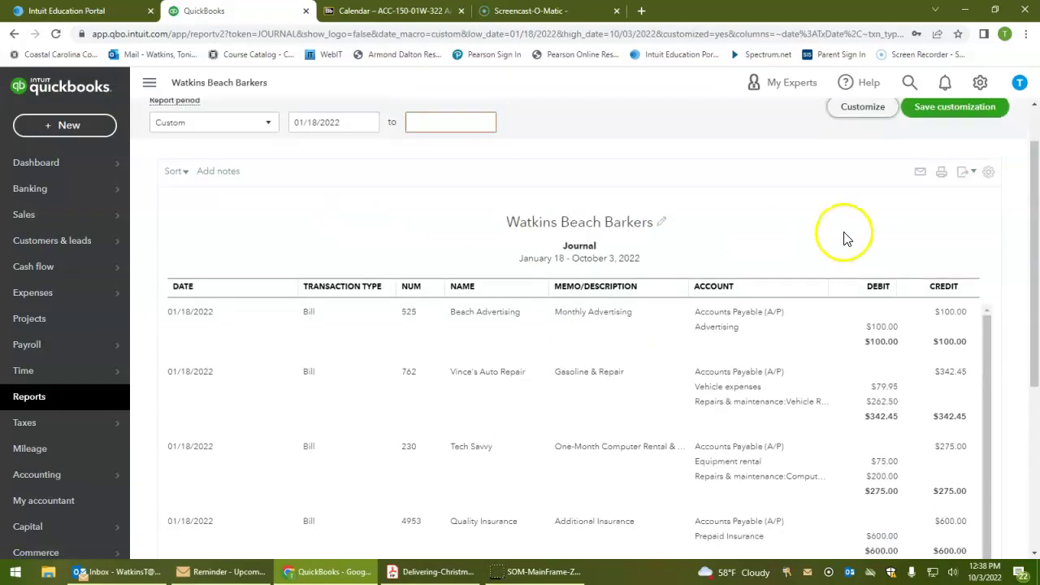
{"action": "scroll", "coordinate": [772, 230], "scroll_direction": "down", "scroll_amount": 2}
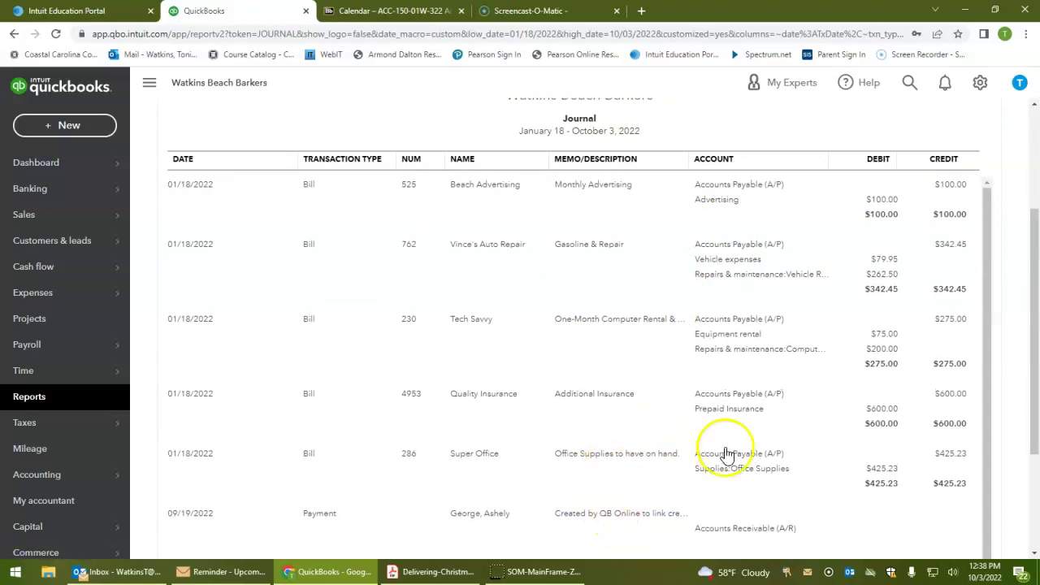
{"action": "scroll", "coordinate": [802, 420], "scroll_direction": "up", "scroll_amount": 2}
{"action": "scroll", "coordinate": [801, 420], "scroll_direction": "down", "scroll_amount": 1}
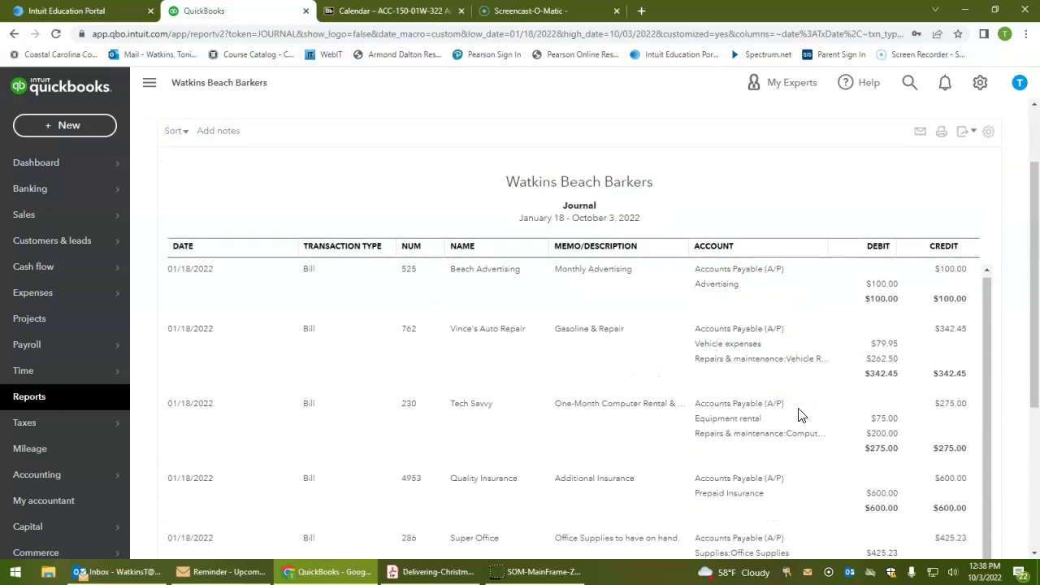